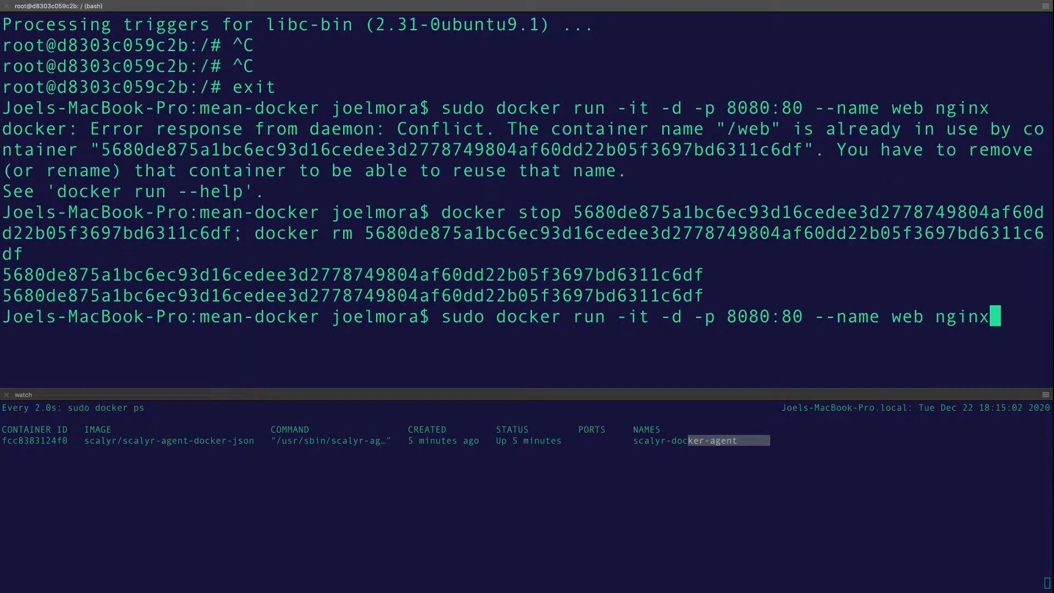
Start an nginx container named web mapping port 8080 to 80 and confirm it in docker ps
key(Return)
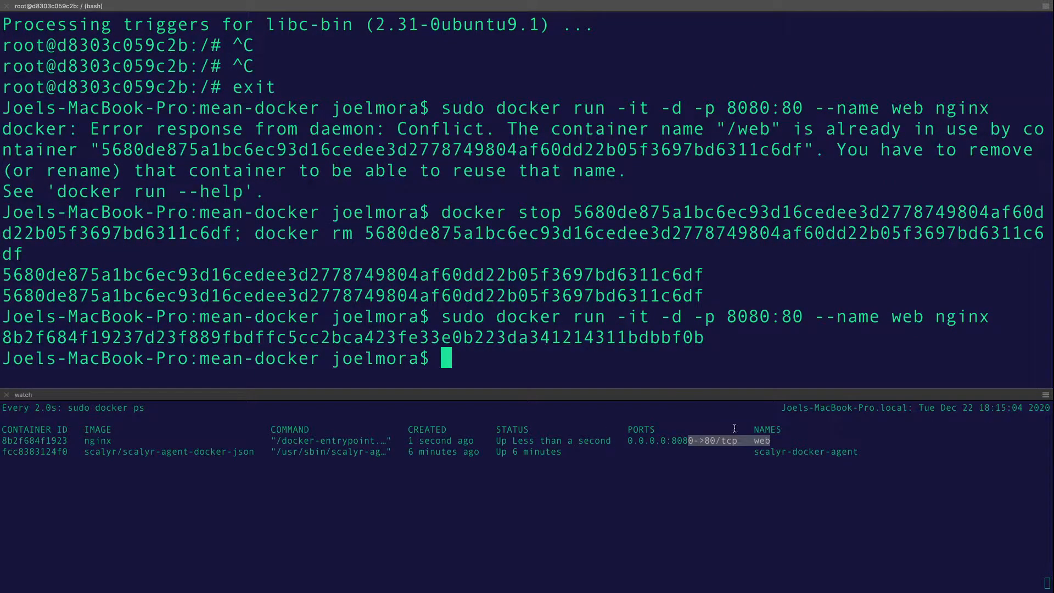
click(762, 441)
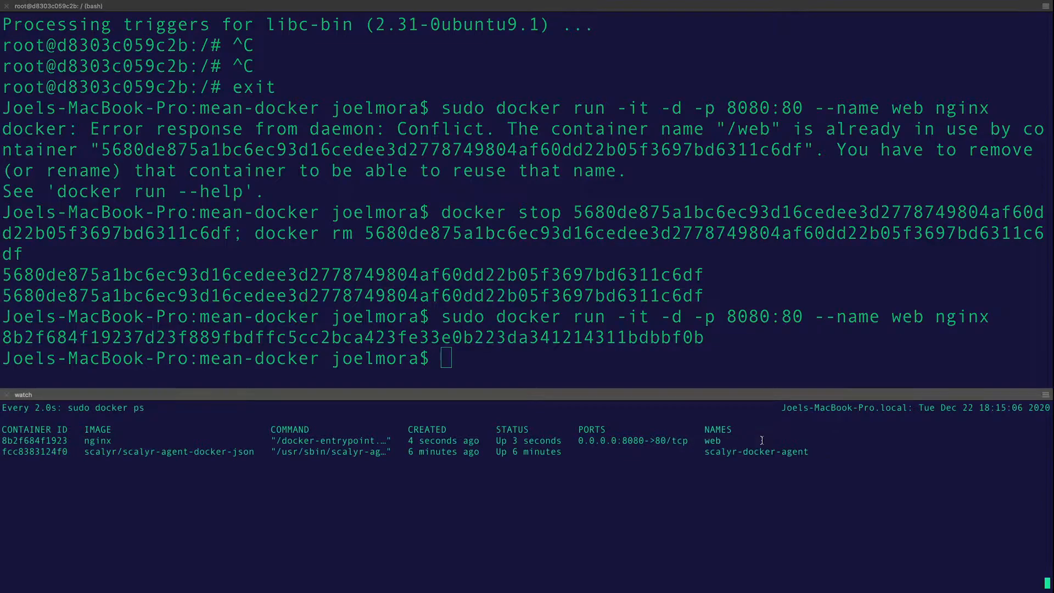
double_click(713, 443)
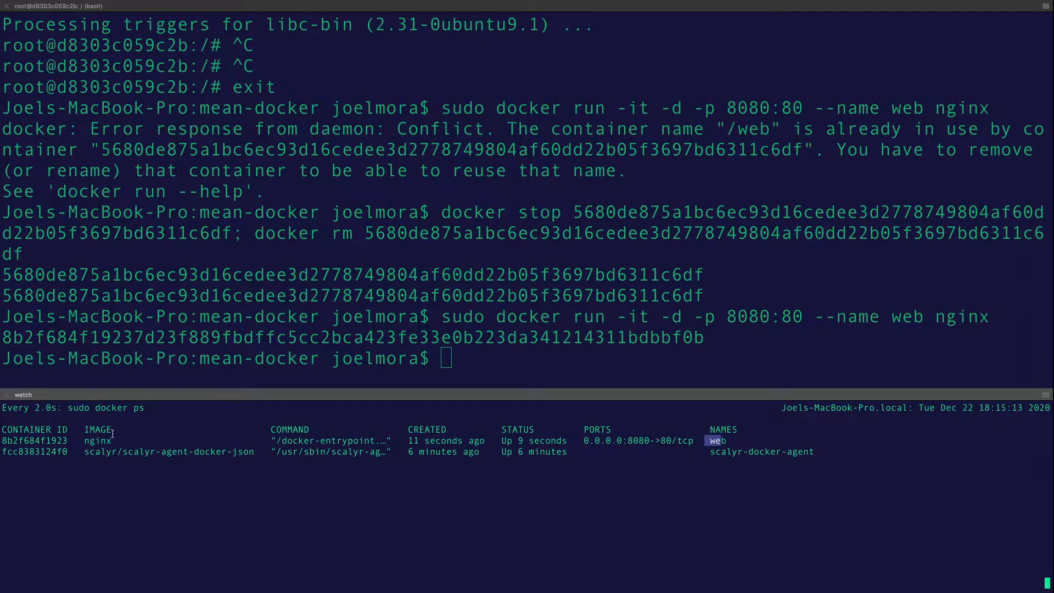
double_click(50, 439)
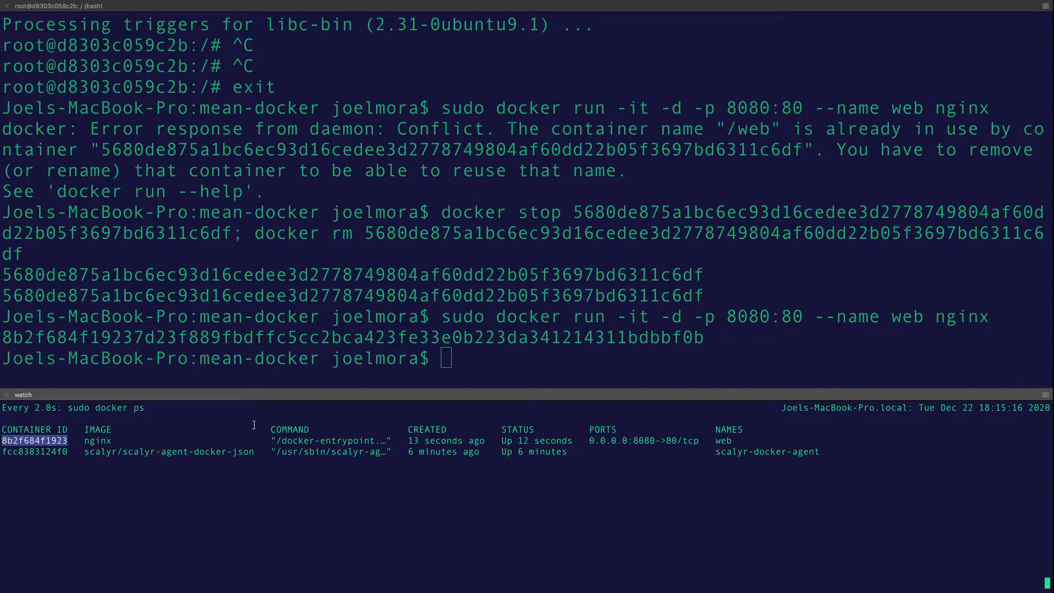
key(super+Tab)
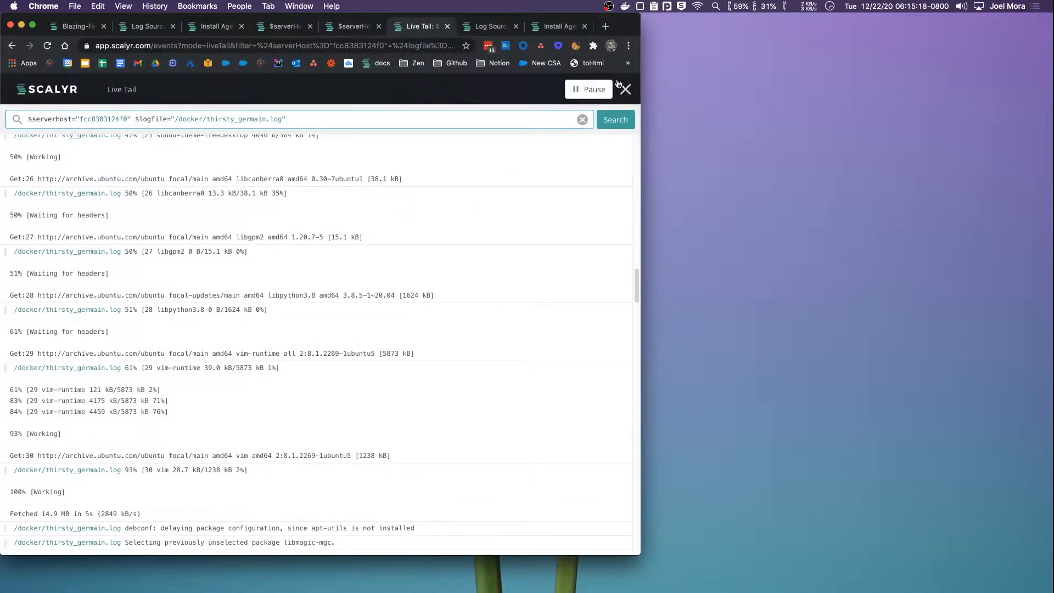
Close Live Tail and clear the Logfile filter so all 1187 agent-host events are listed
click(625, 89)
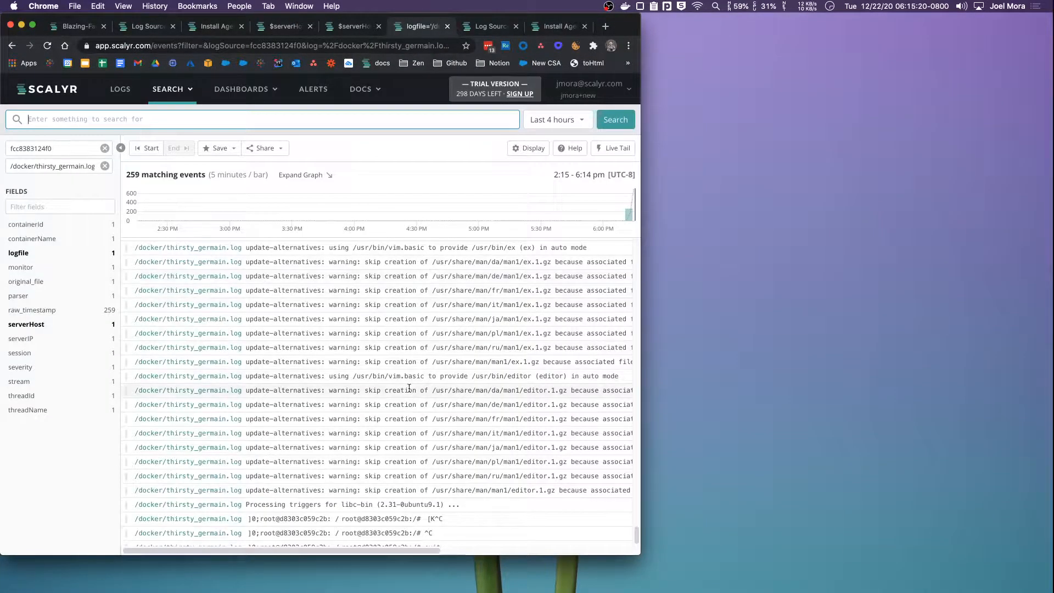
scroll(385, 357, down, 1)
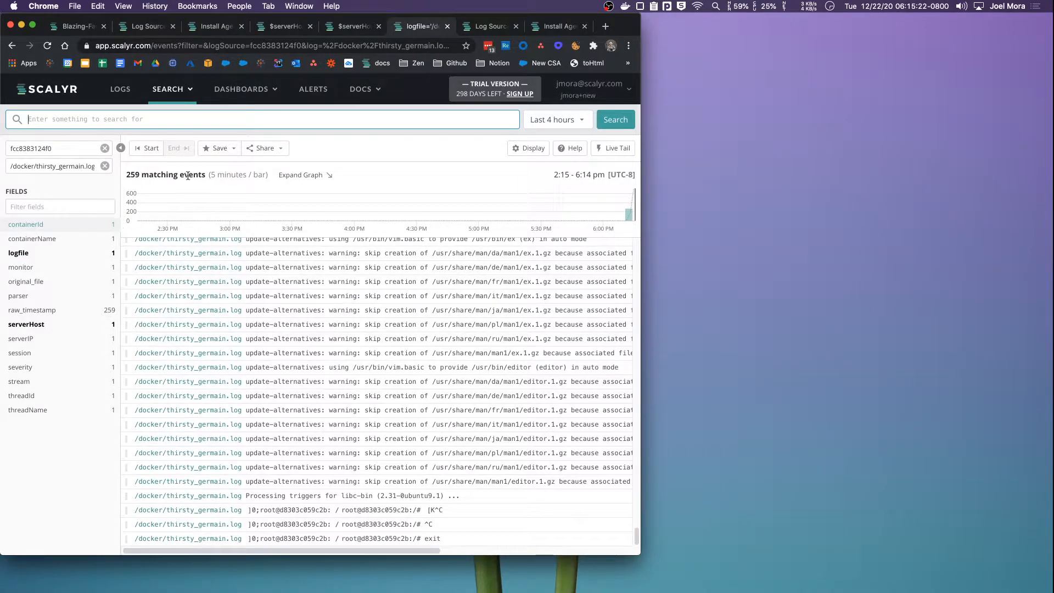
click(106, 168)
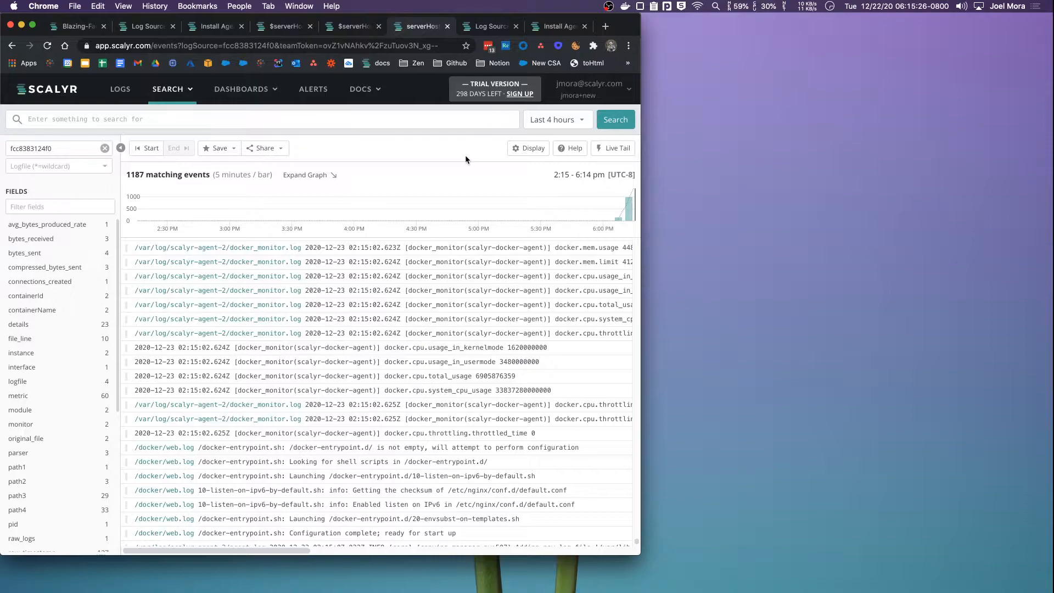
scroll(64, 311, down, 5)
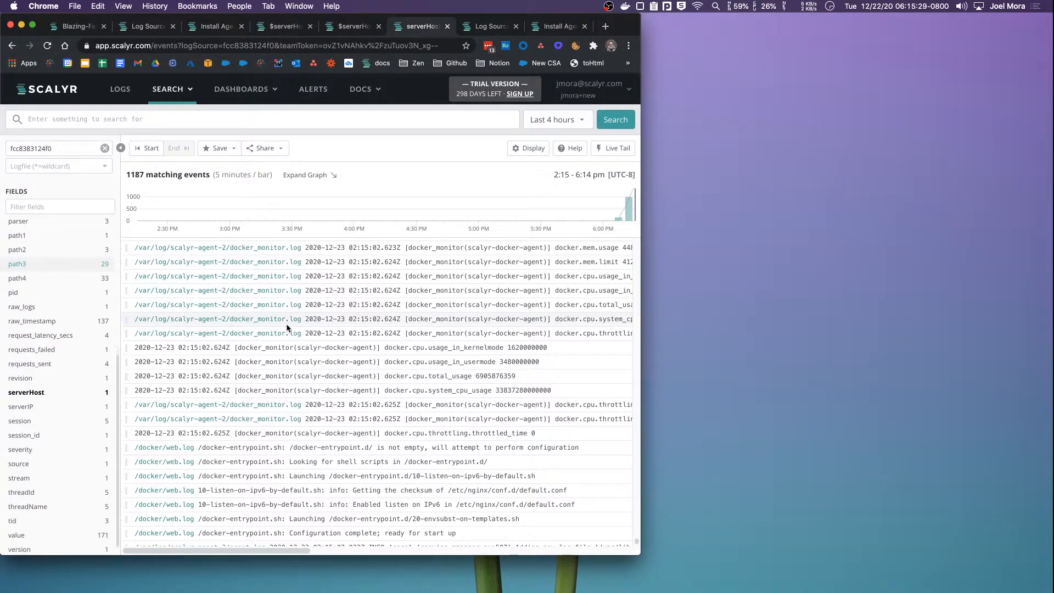
key(super+Tab)
Curl localhost:8080 for the welcome page, then localhost:8080/test for a 404
click(461, 288)
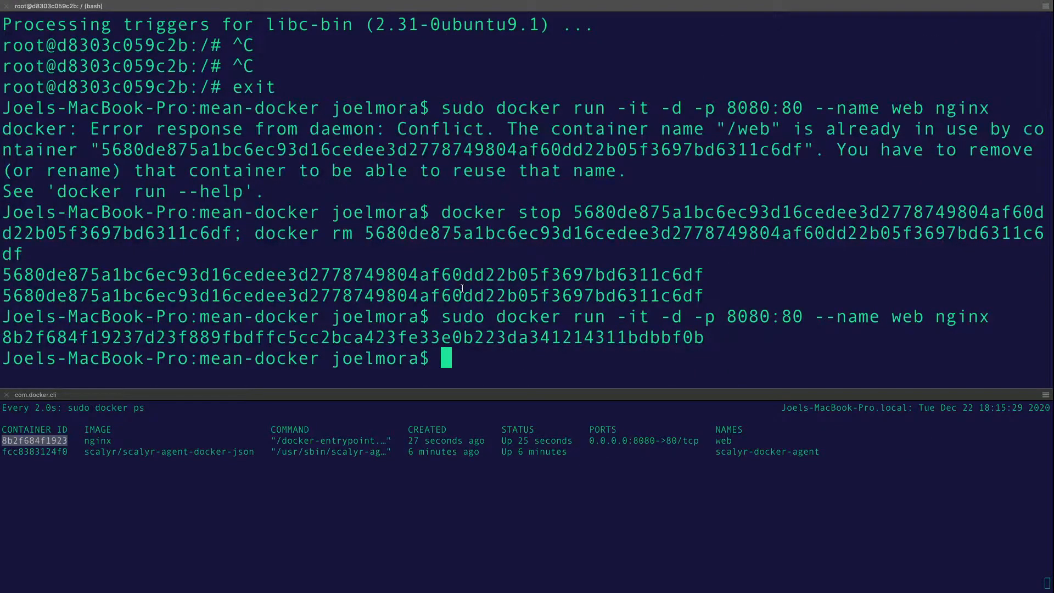
text(curl localhost:8080)
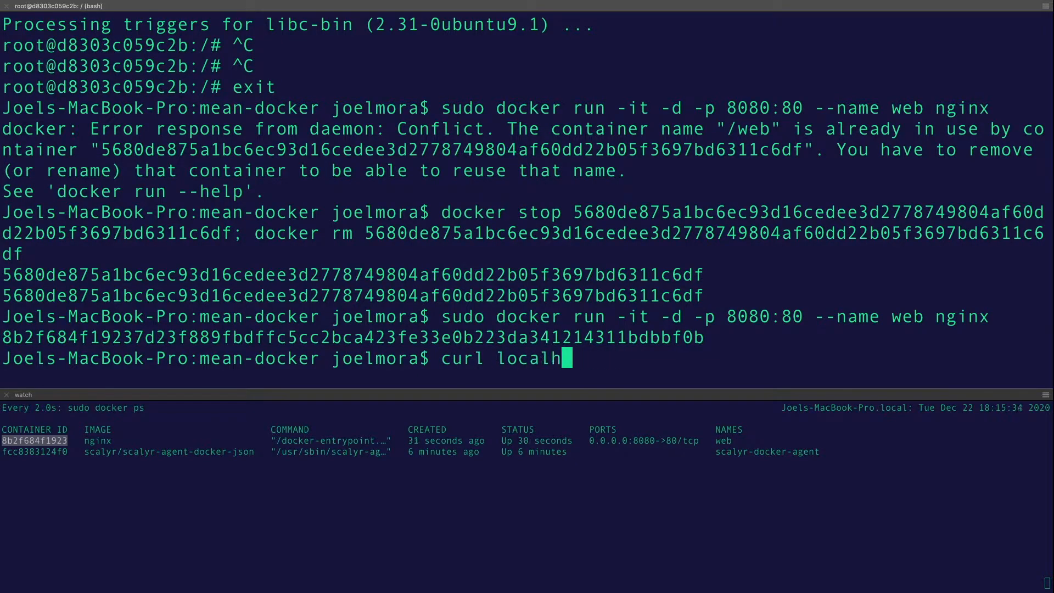
key(Return)
key(Up)
key(Down)
key(Up)
key(Down)
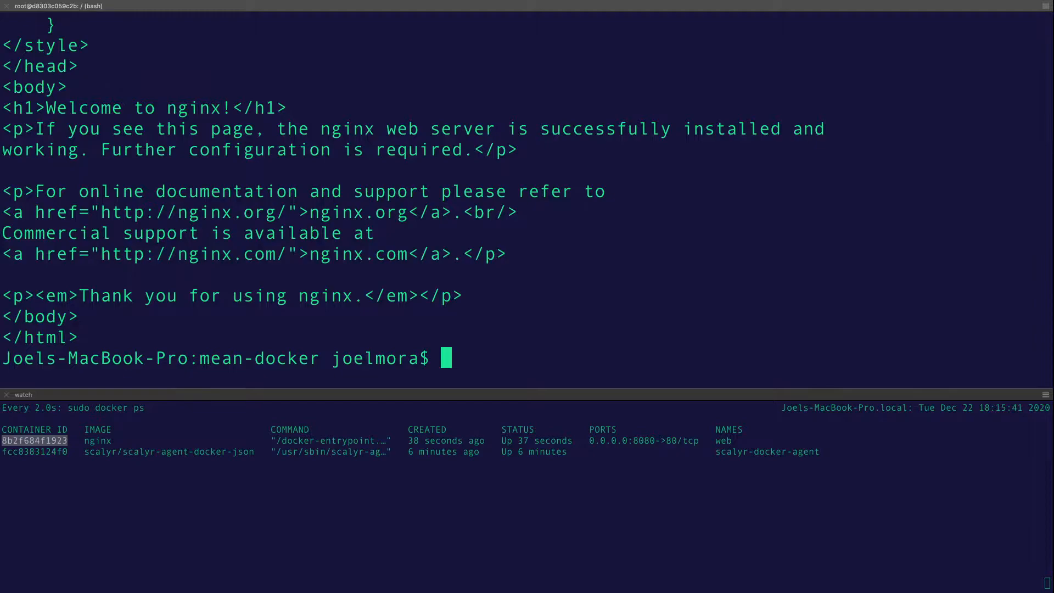
key(Up)
text(/test)
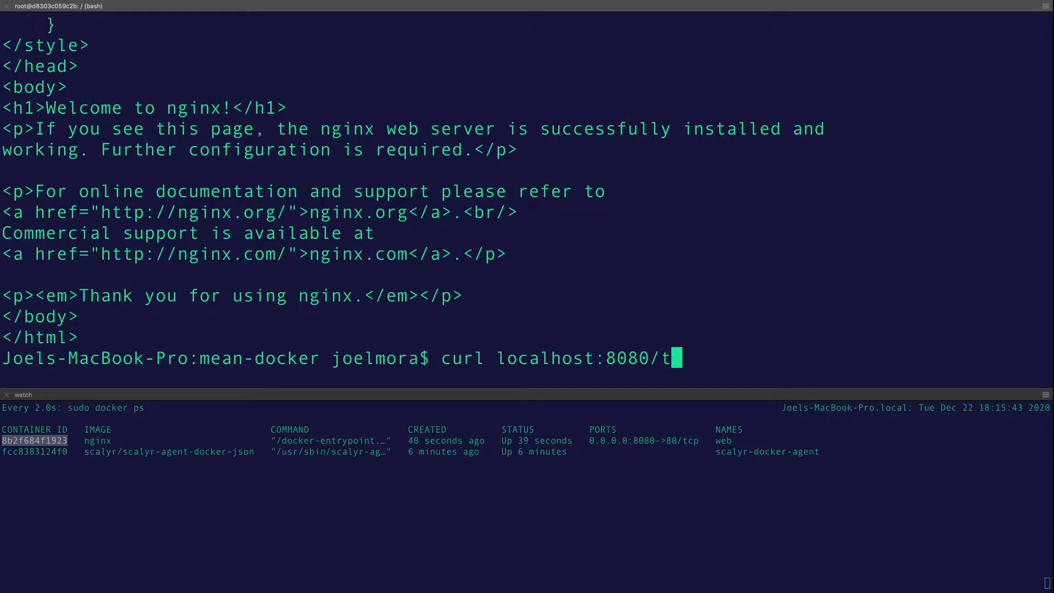
key(Return)
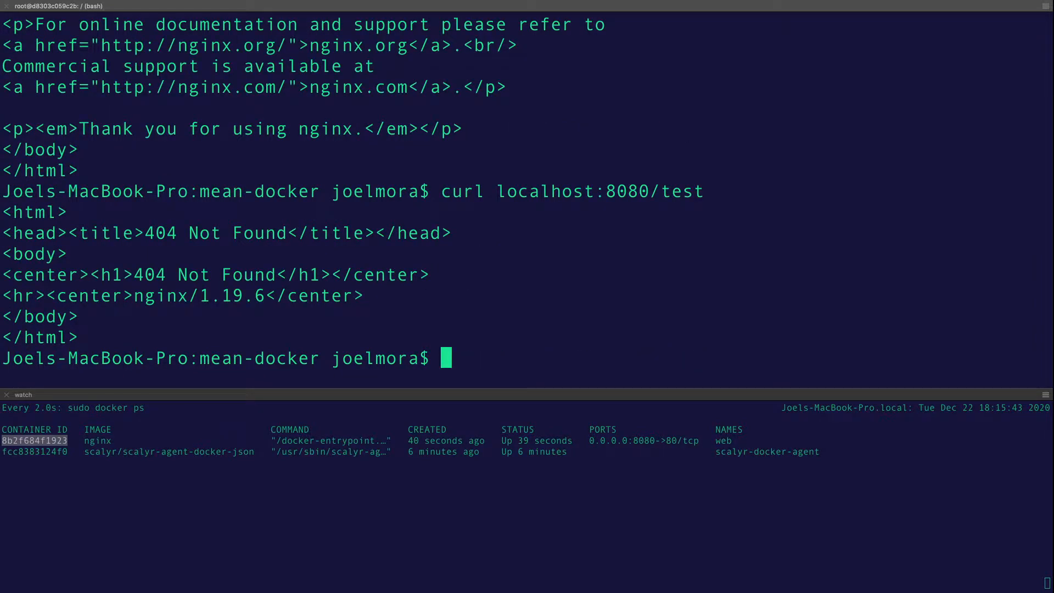
Curl localhost:8080/foo, which also returns 404 Not Found
key(Up)
key(BackSpace)
key(BackSpace)
key(BackSpace)
key(BackSpace)
text(foo)
key(Return)
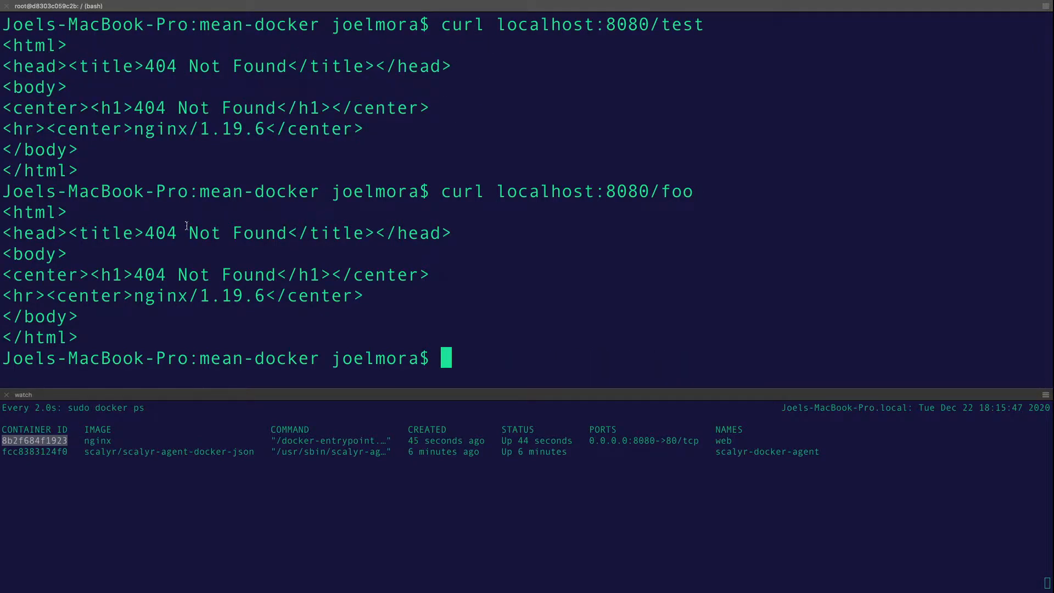
key(ctrl+Left)
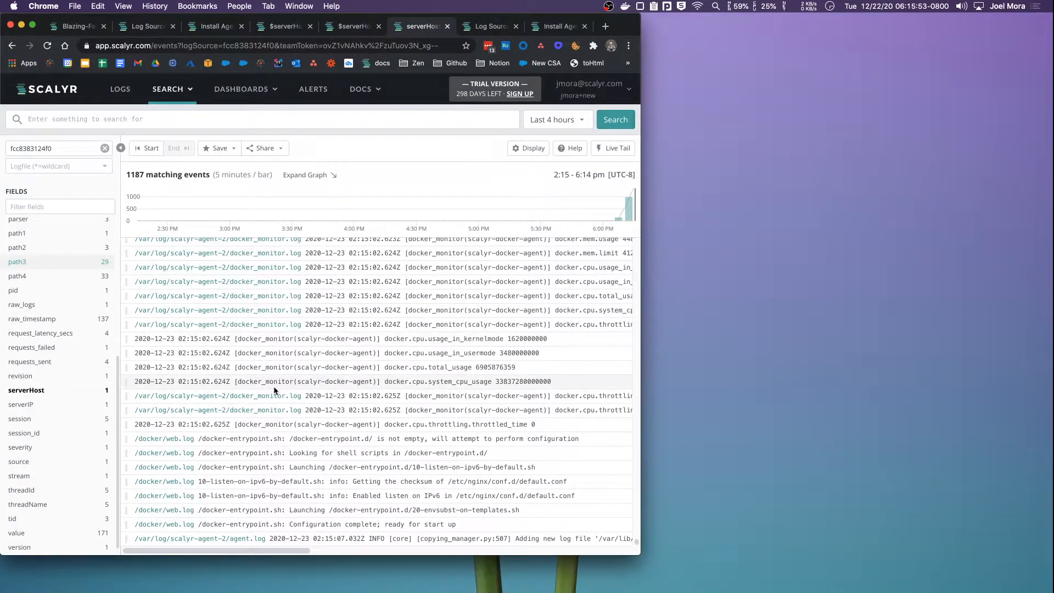
Rerun the search and filter the logfile field to /docker/web.log, showing 15 events
click(629, 123)
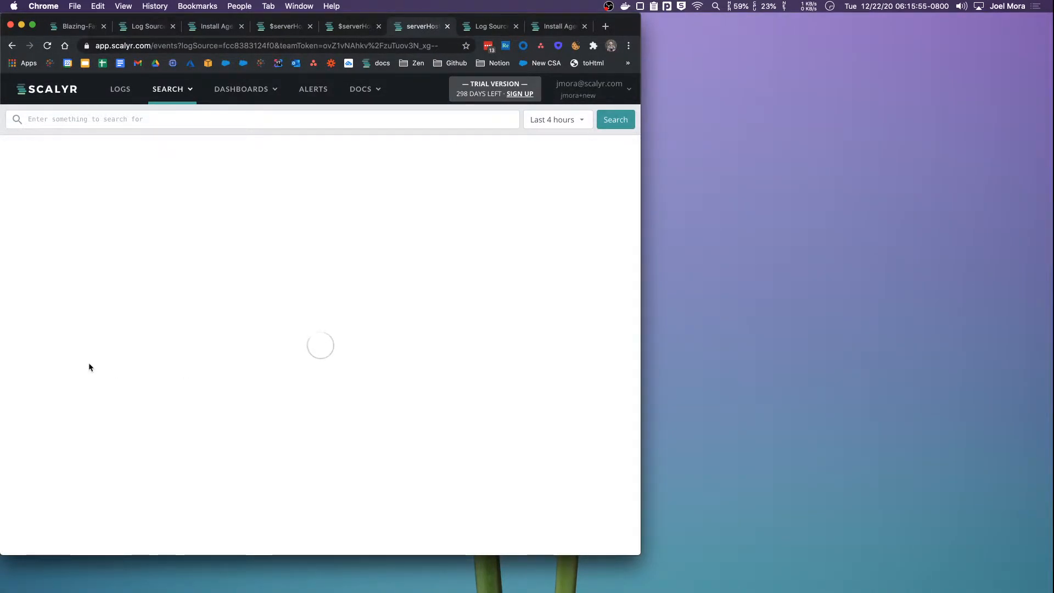
scroll(81, 360, down, 5)
scroll(77, 351, up, 1)
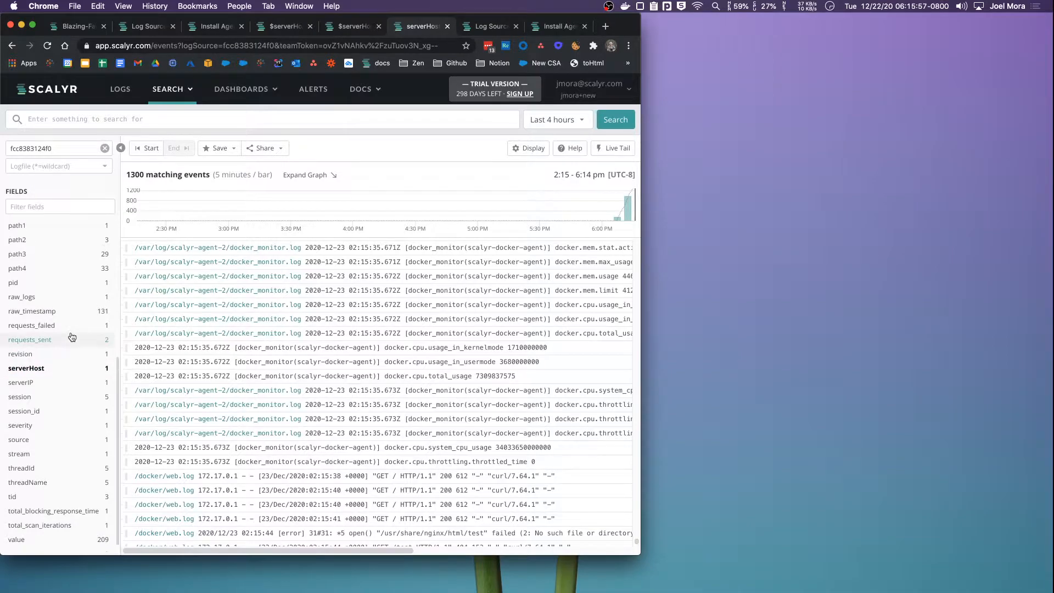
key(super+f)
text(logfil)
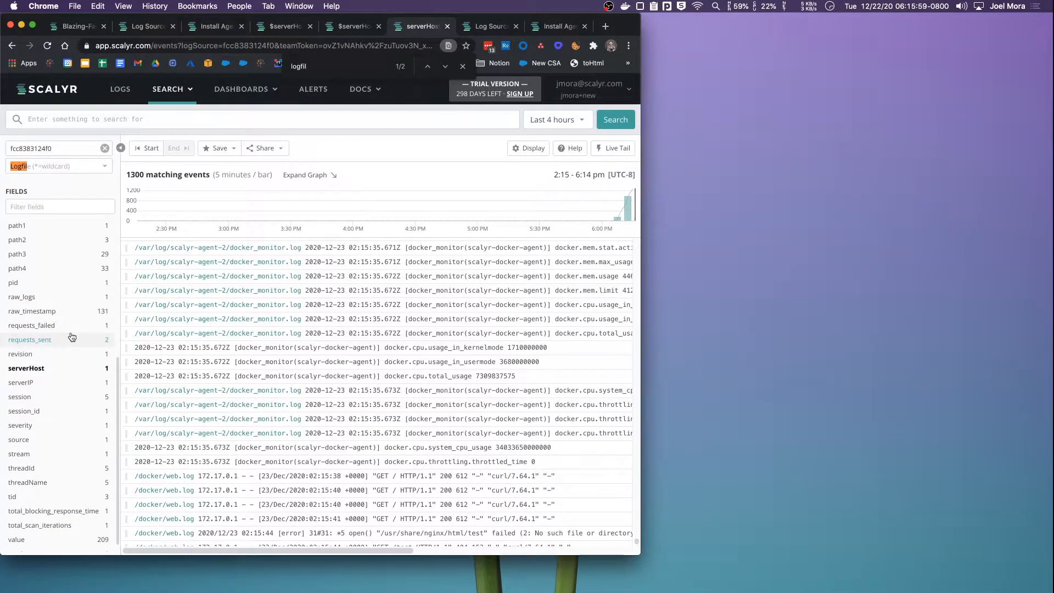
key(Return)
click(57, 382)
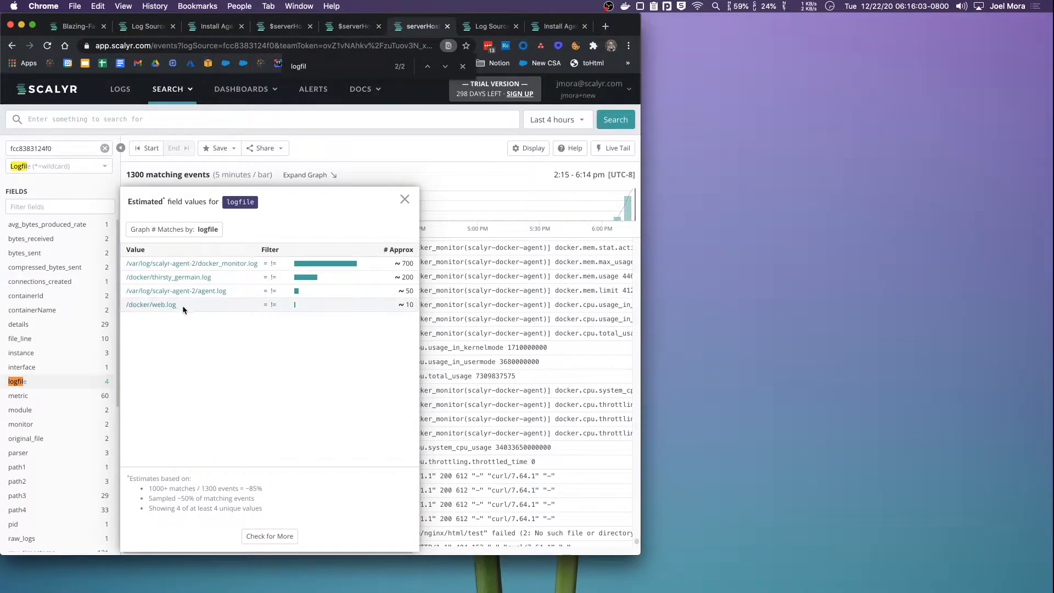
click(168, 306)
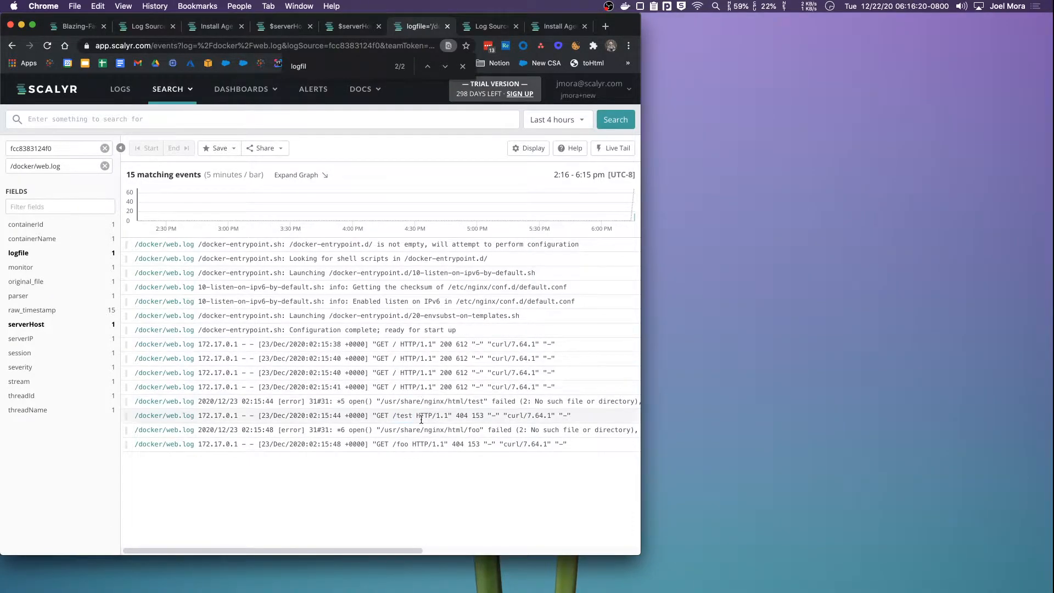
Inspect the GET /test 404 and GET / 200 log lines, noting the docker parser
click(416, 416)
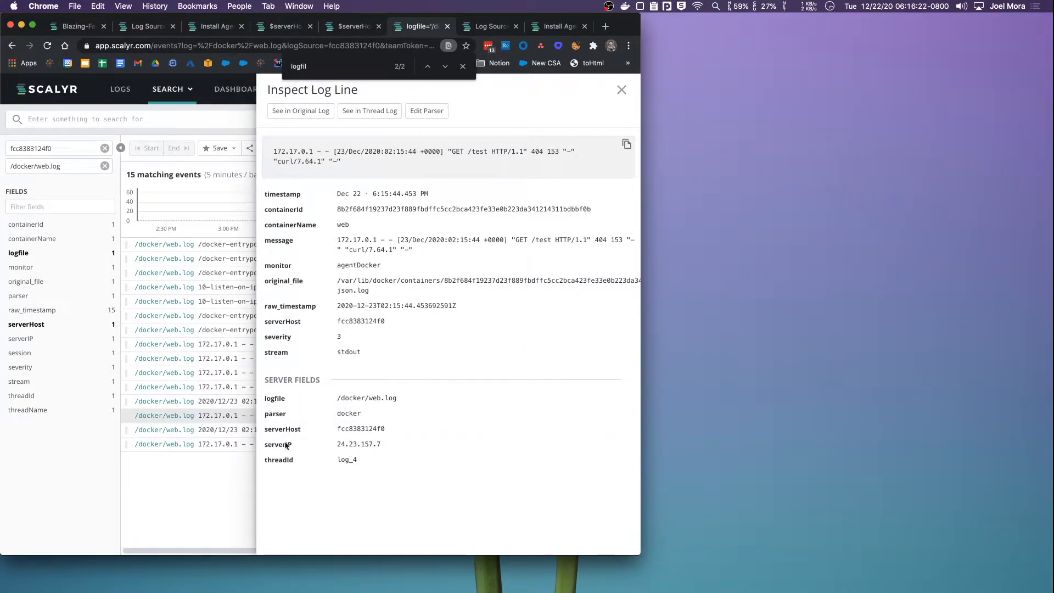
click(625, 91)
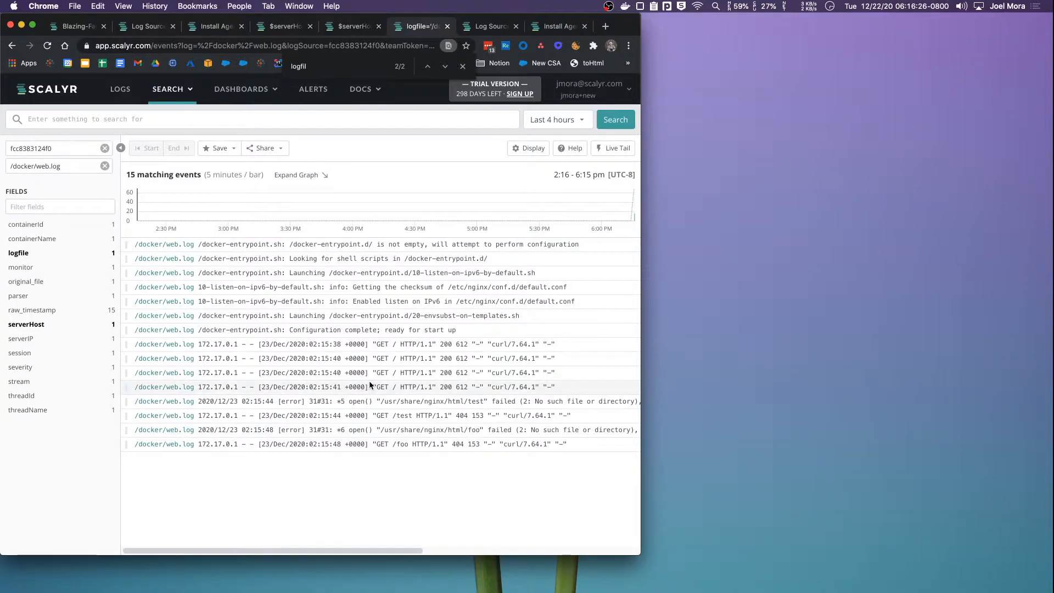
click(406, 387)
double_click(348, 413)
Find the labelled docker run command in history and store it commented out with #
key(super+Tab)
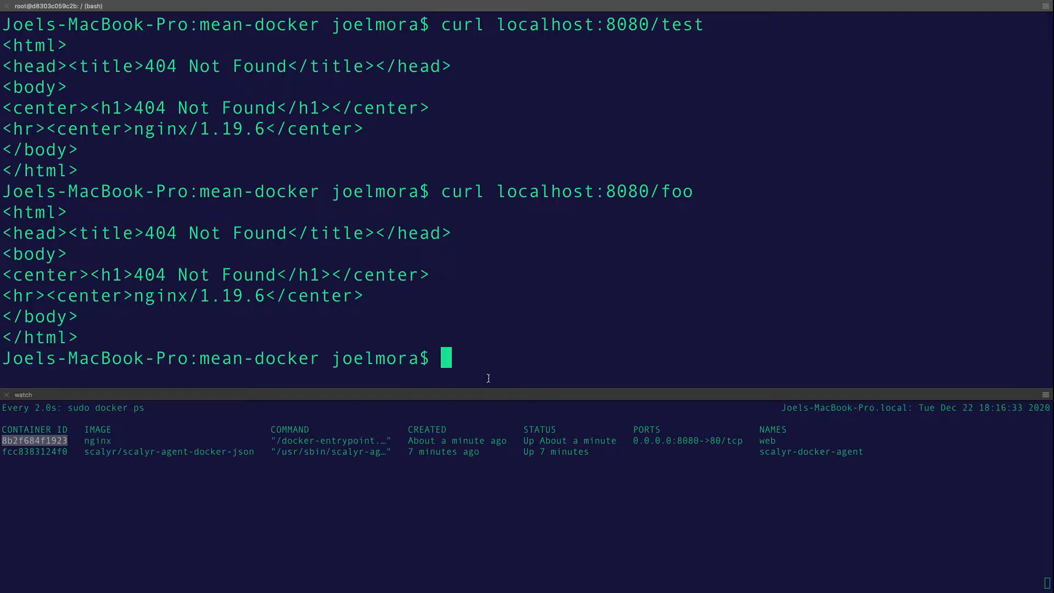
key(ctrl+r)
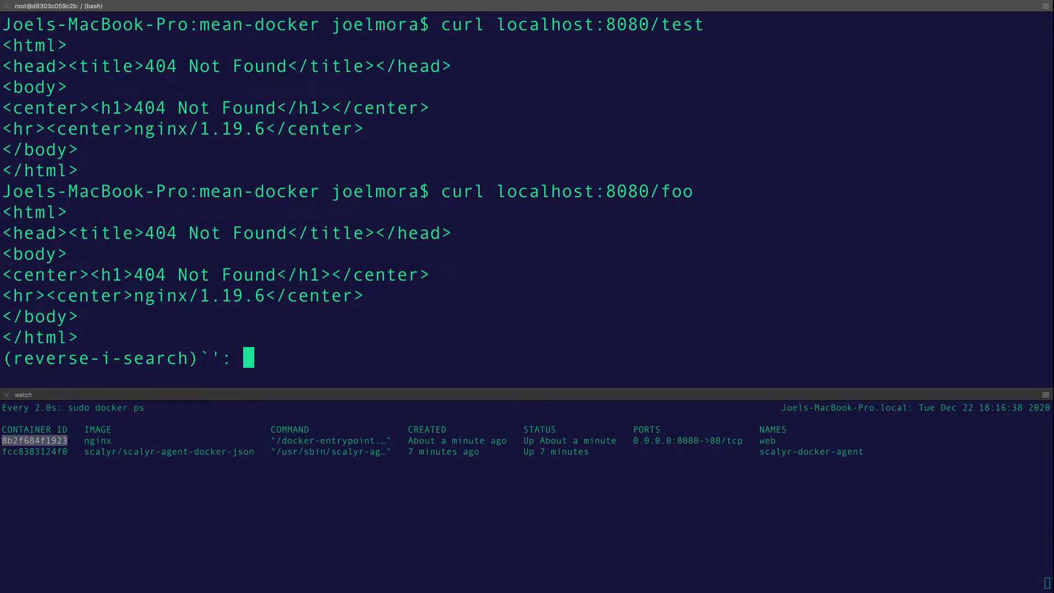
text(-l)
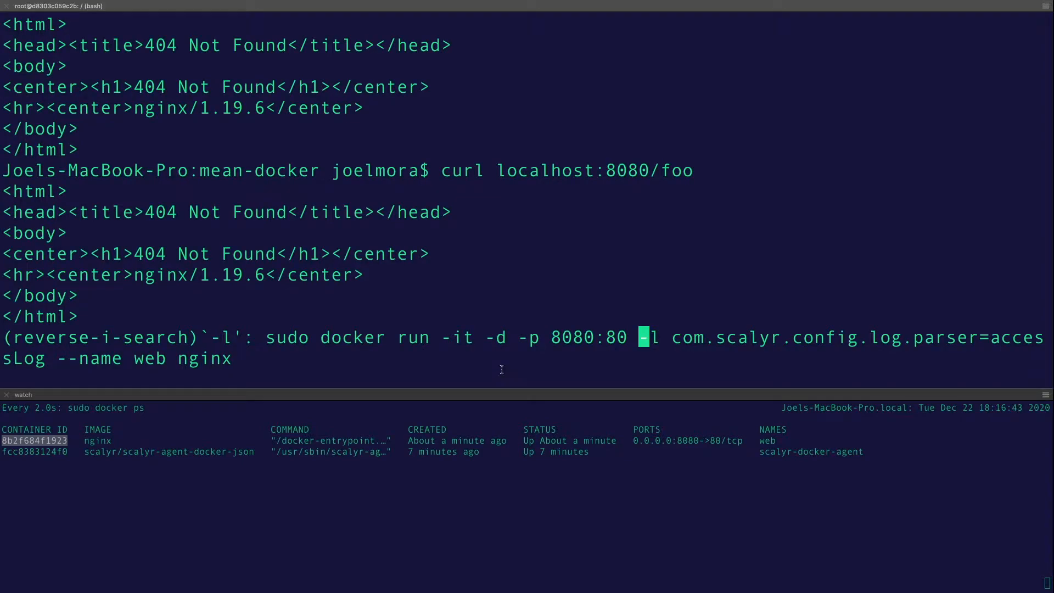
key(ctrl+a)
text(#)
key(Return)
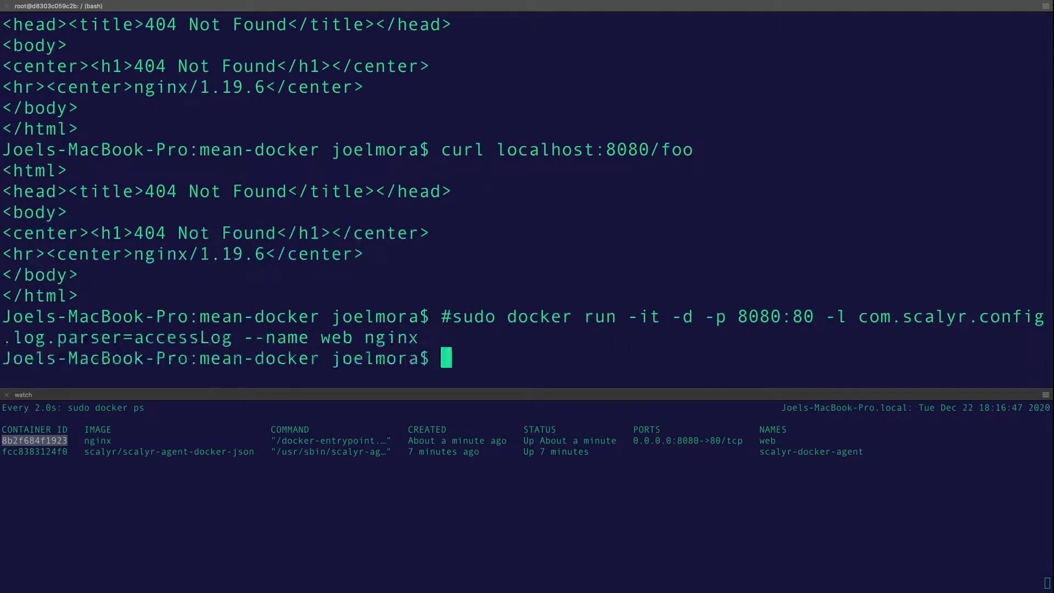
Stop and remove the existing web nginx container using its copied ID
double_click(42, 439)
key(super+c)
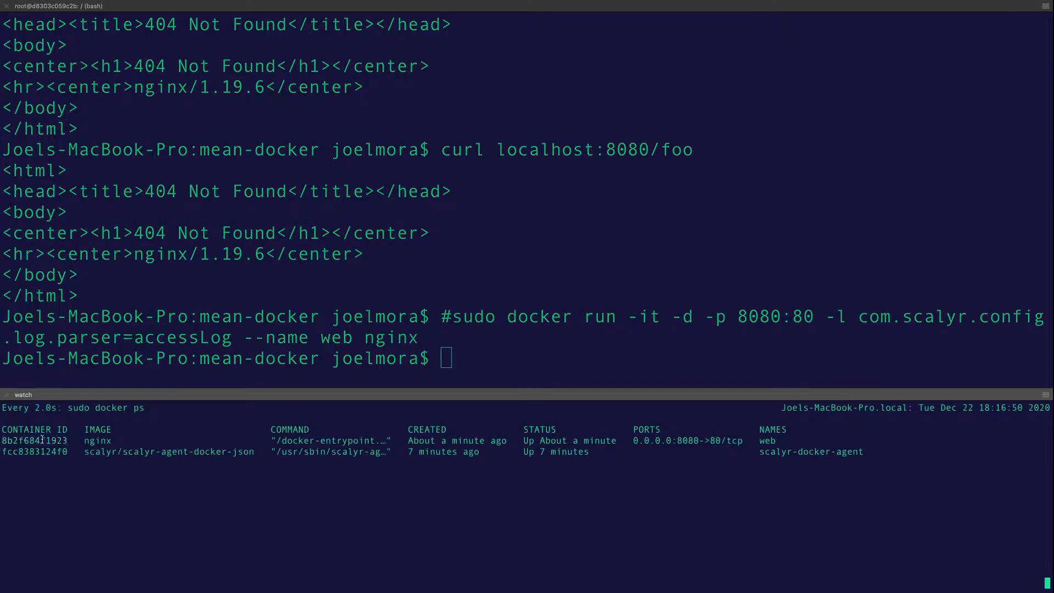
click(299, 359)
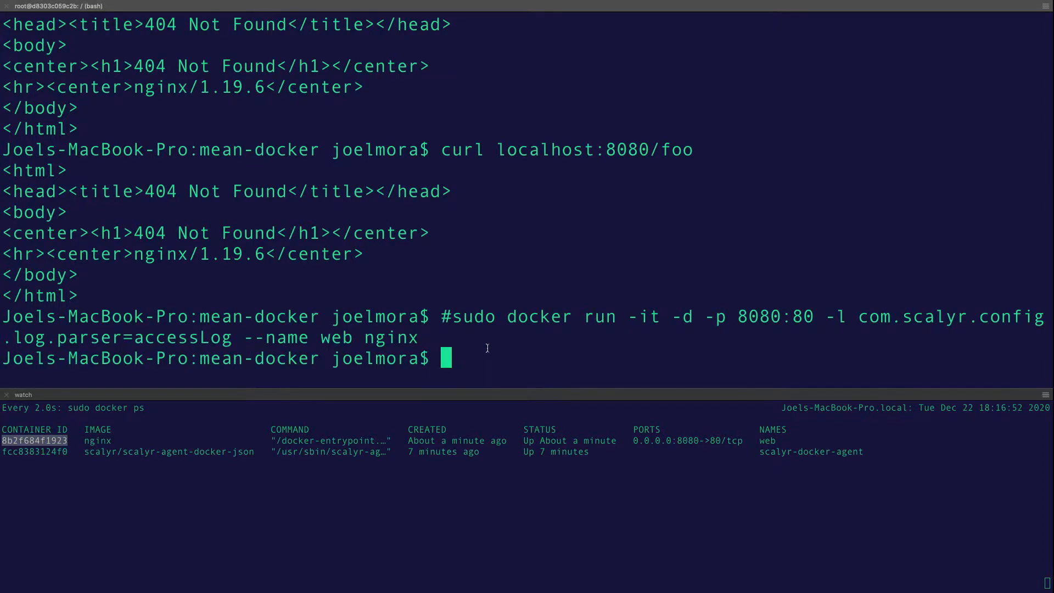
text(sudo docker stop)
key(super+v)
text(; sudo docker rm)
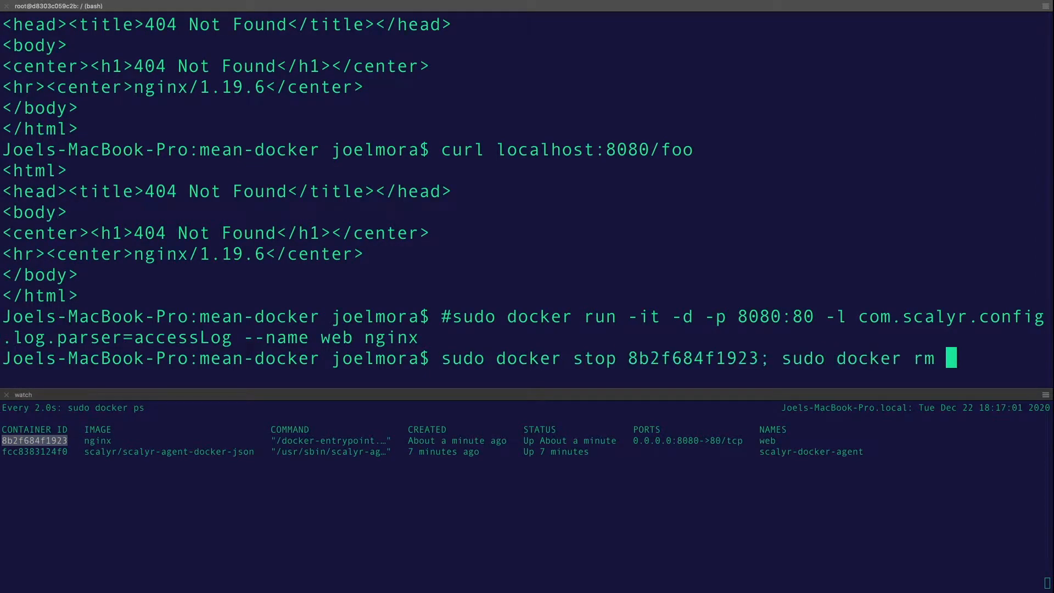
key(super+v)
key(Return)
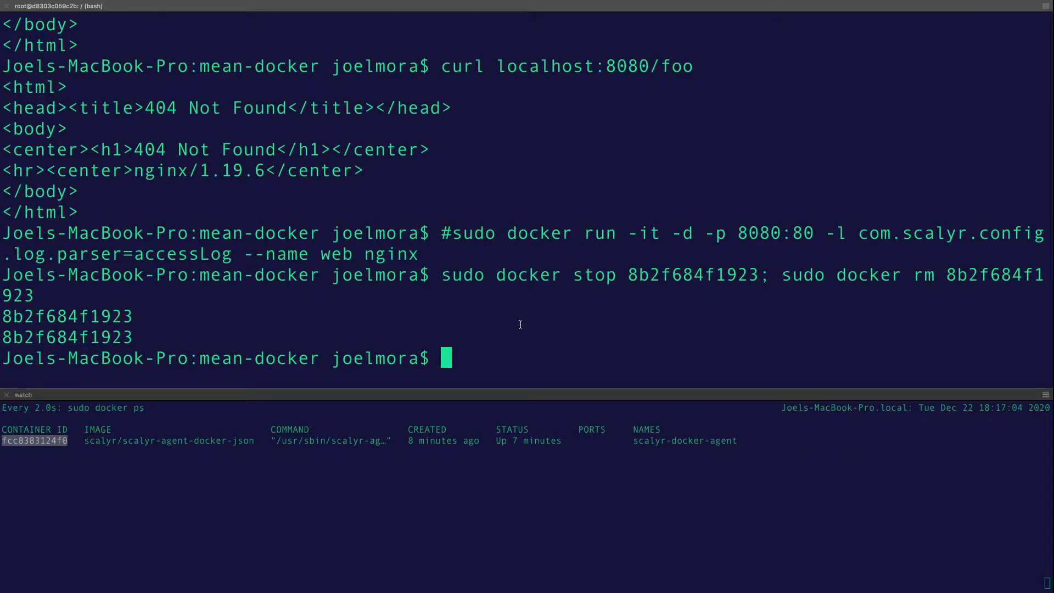
Run the nginx web container with the com.scalyr.config.log.parser=accessLog label
key(Up)
key(Up)
key(ctrl+a)
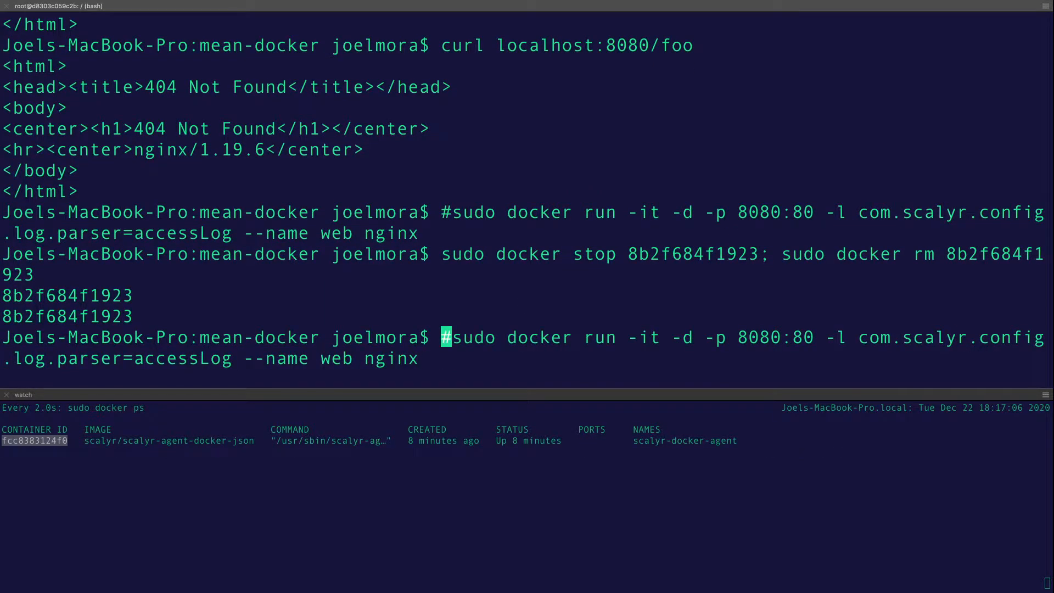
key(Delete)
key(Return)
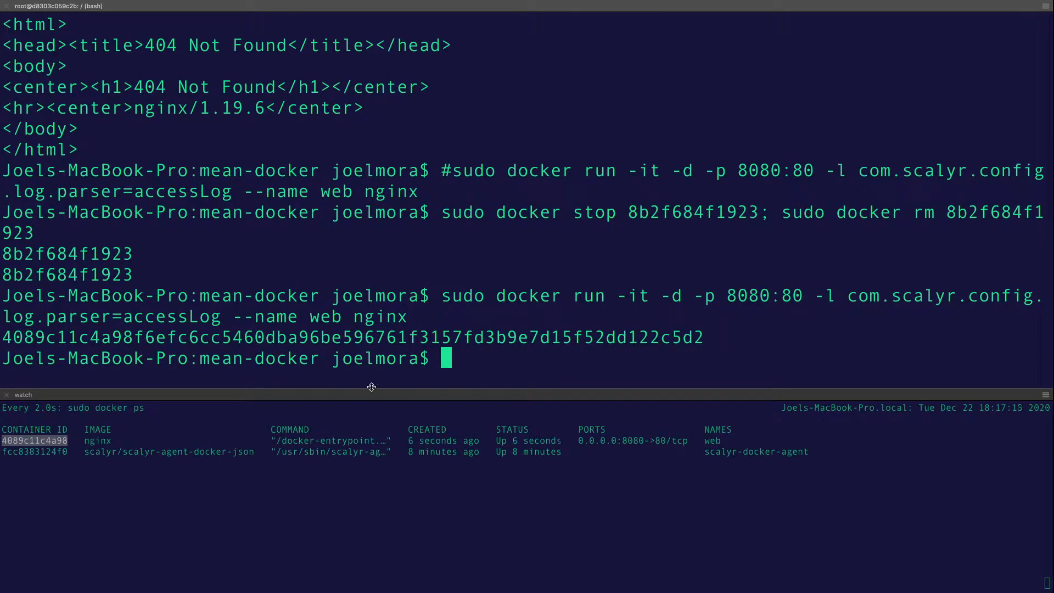
Copy the com.scalyr.config.log.parser=accessLog label text from the command
drag(850, 297, 112, 318)
double_click(171, 317)
drag(846, 296, 37, 321)
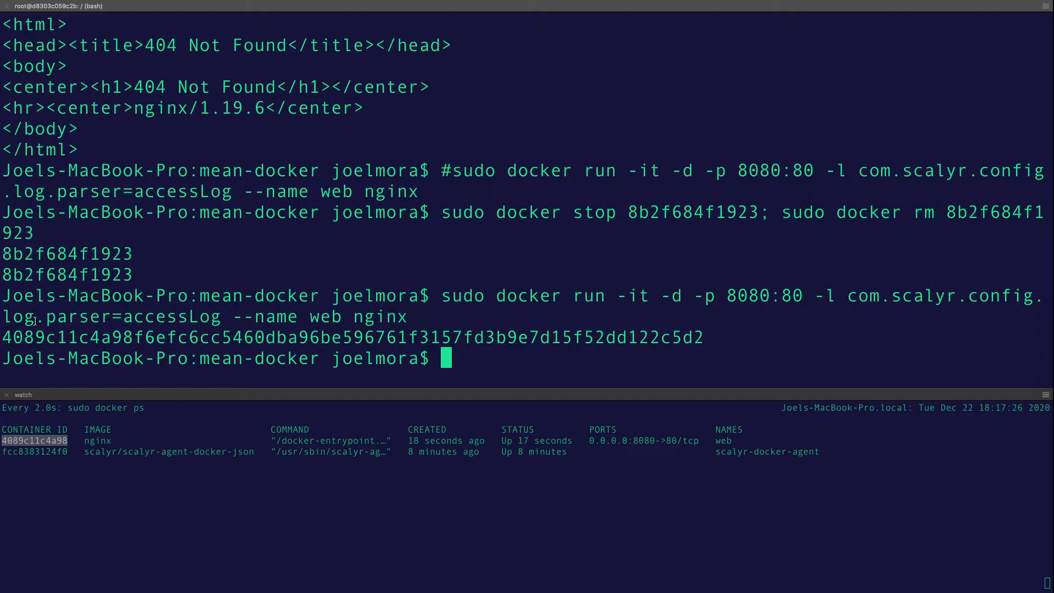
double_click(51, 322)
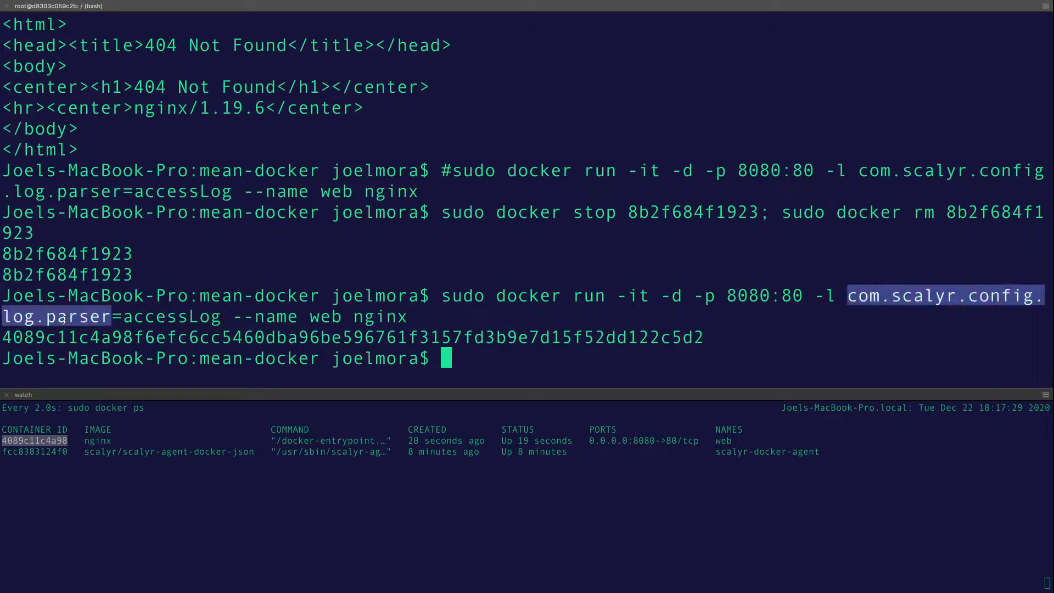
double_click(102, 318)
text(com.scalyr.config.log.parser=)
double_click(152, 319)
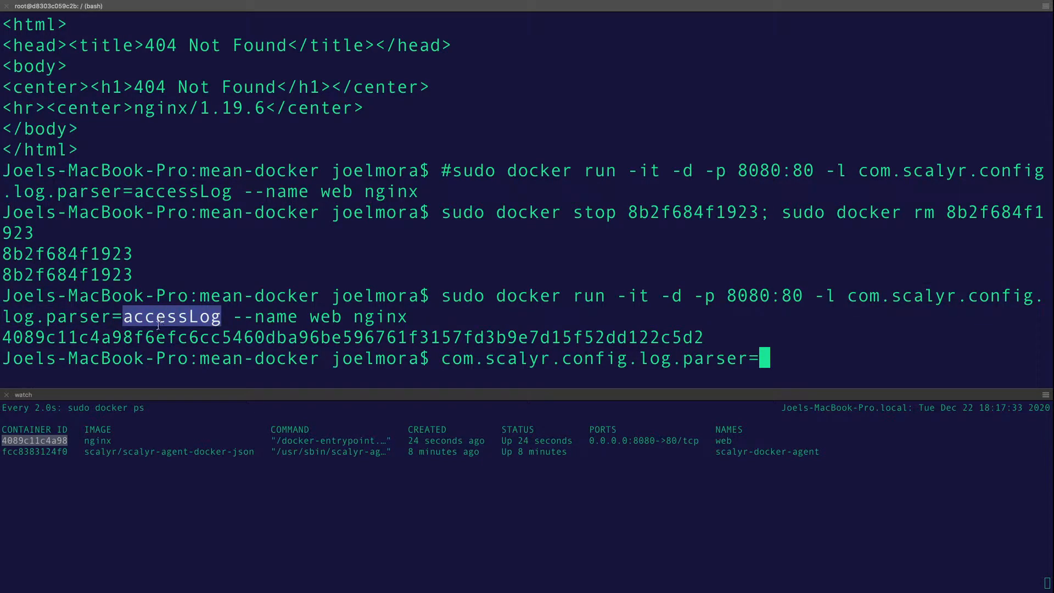
Return to Scalyr's agent.log search results, now showing 37 events
key(super+Tab)
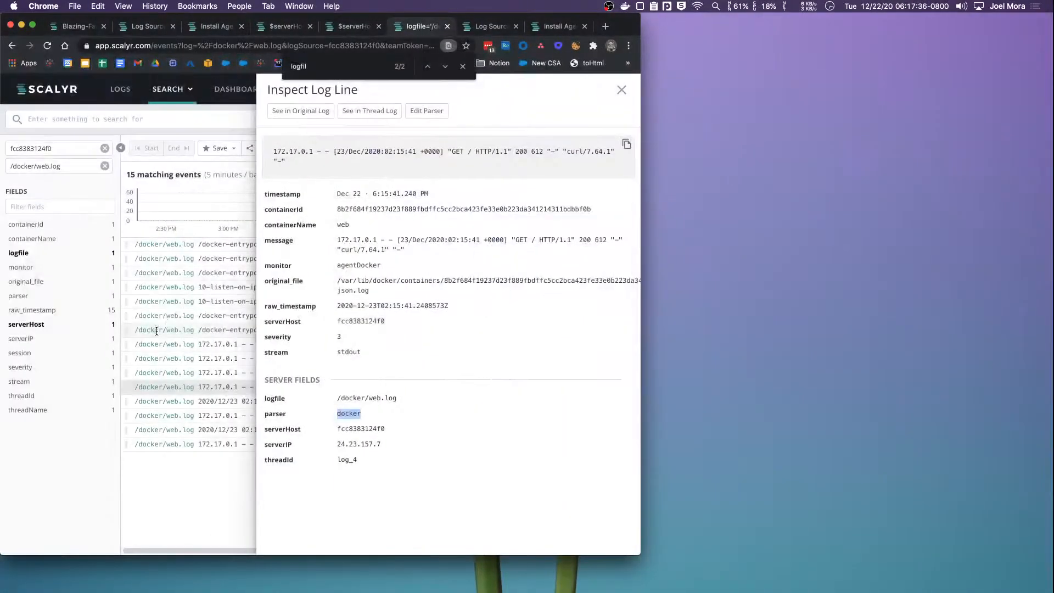
click(361, 27)
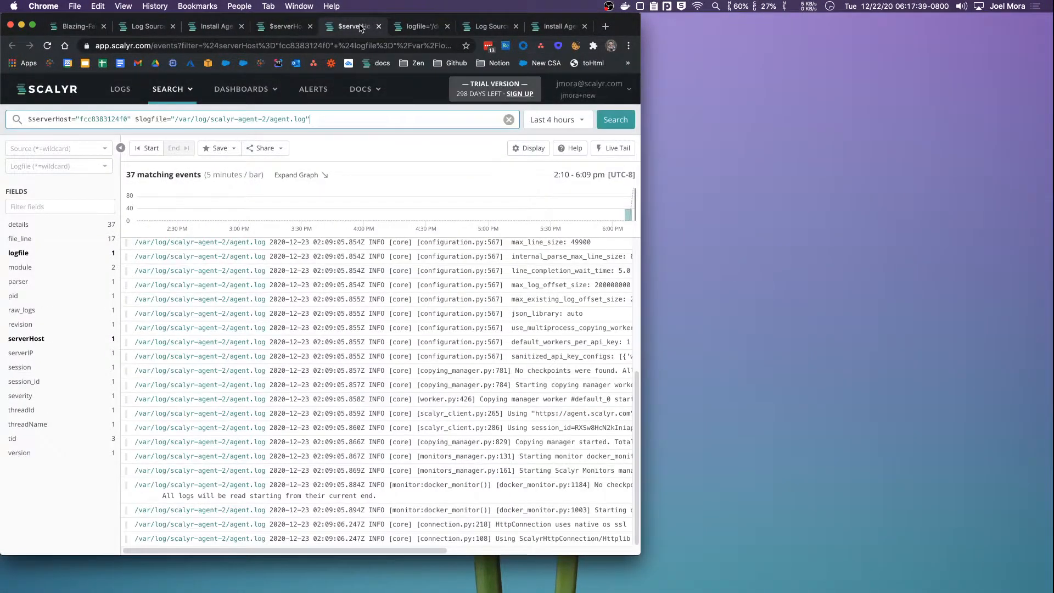
click(362, 89)
Go from the Welcome docs via Install Agent (Docker) to the Configuring Scalyr Agent (Docker) page
click(378, 141)
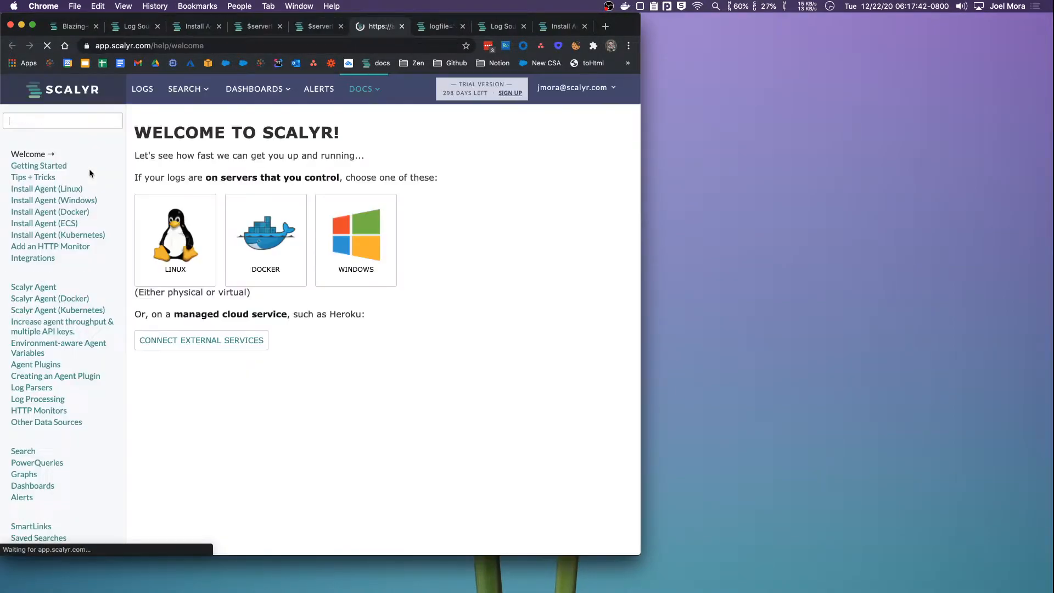
click(64, 212)
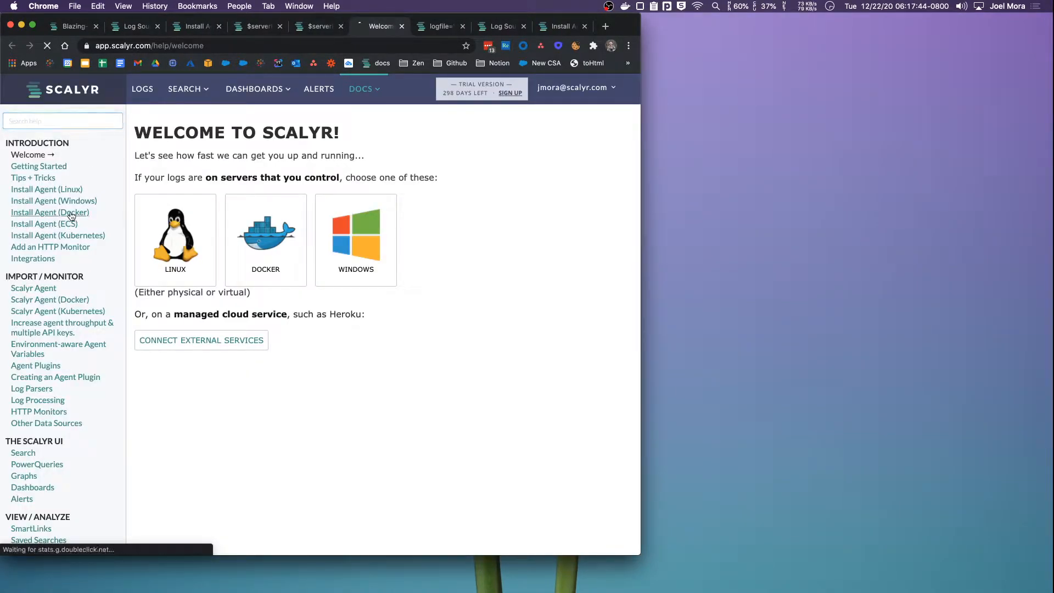
scroll(473, 382, down, 15)
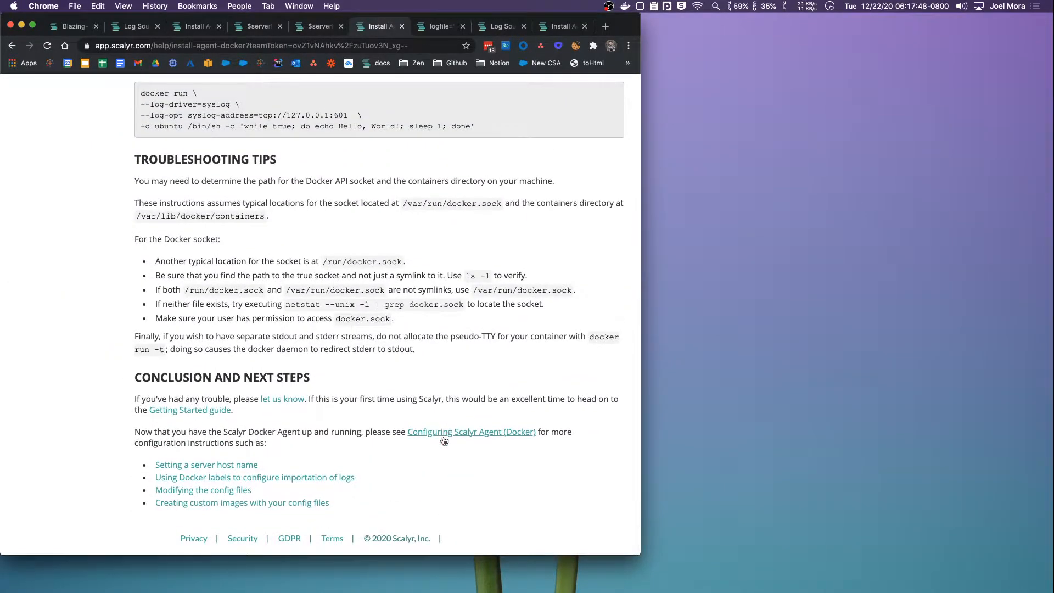
click(444, 432)
scroll(379, 384, down, 6)
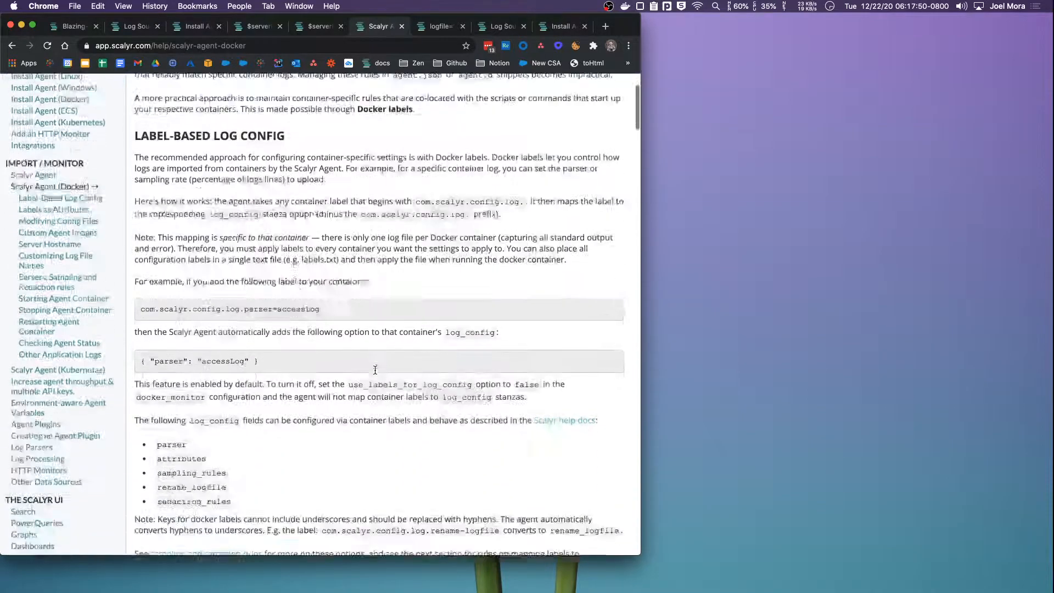
scroll(317, 334, up, 1)
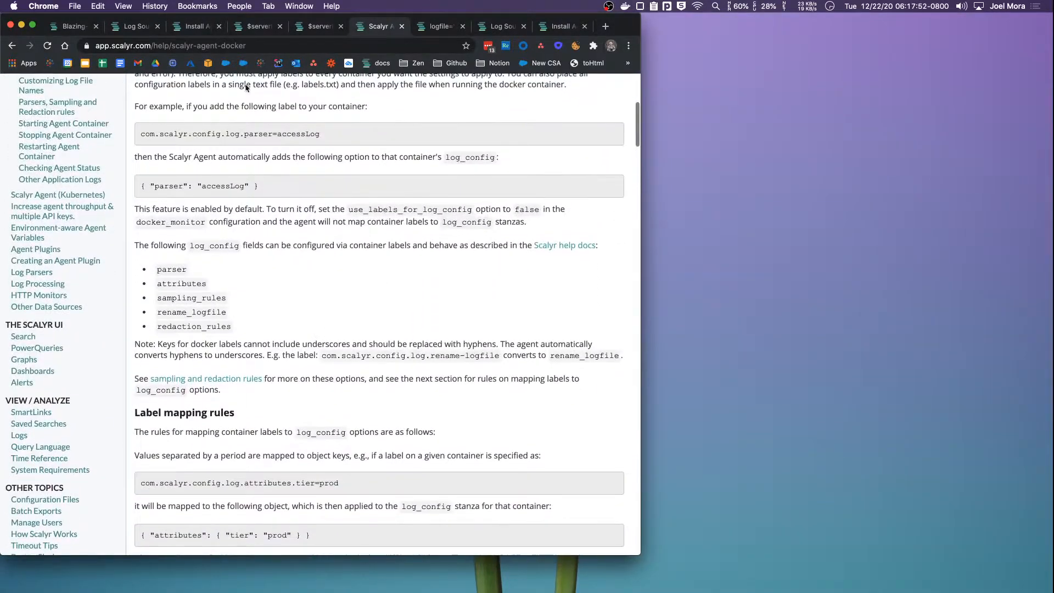
Review the parser label example and fields parser, attributes, sampling_rules, rename_logfile, redaction_rules
triple_click(230, 132)
scroll(247, 131, down, 1)
scroll(236, 192, down, 1)
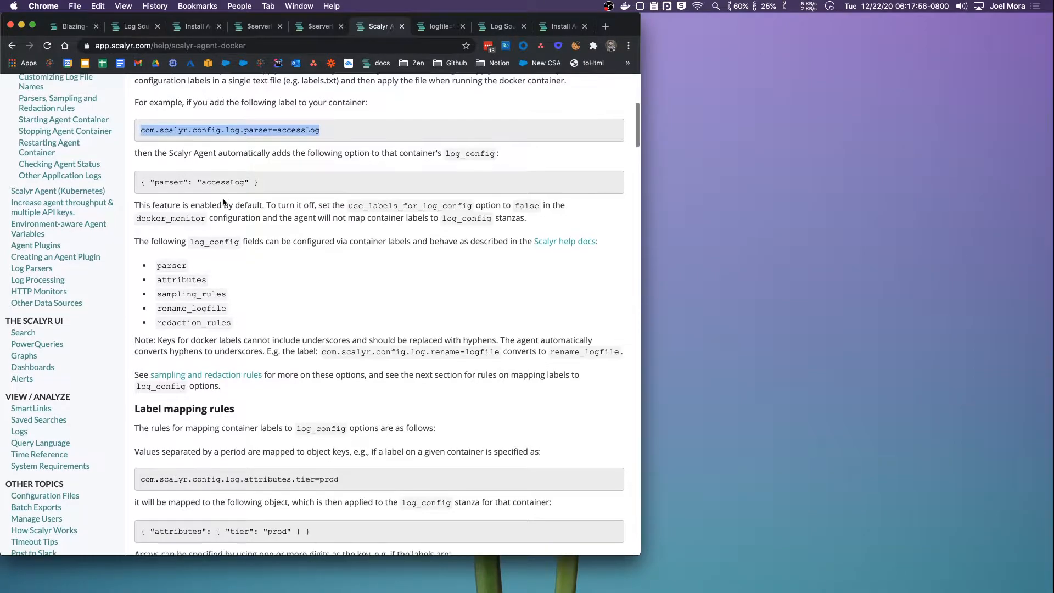
double_click(177, 266)
double_click(174, 279)
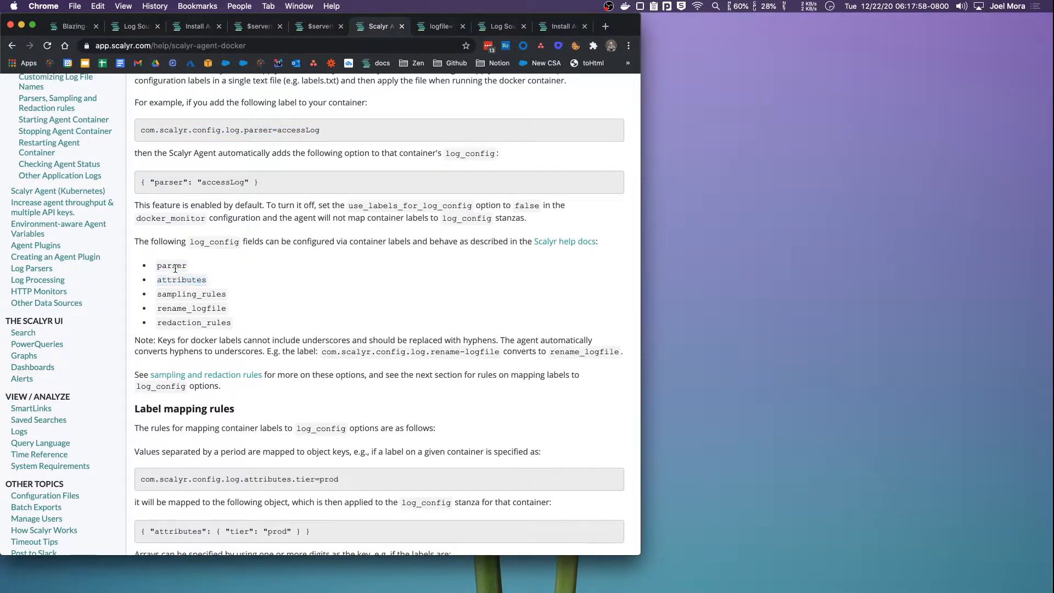
double_click(174, 280)
scroll(173, 280, up, 1)
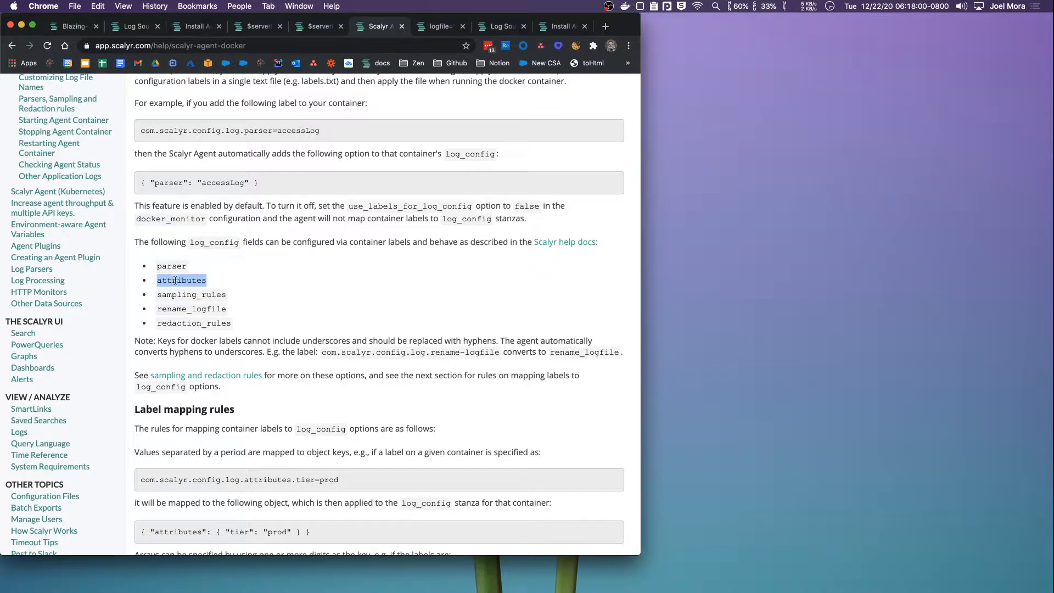
double_click(191, 295)
click(214, 319)
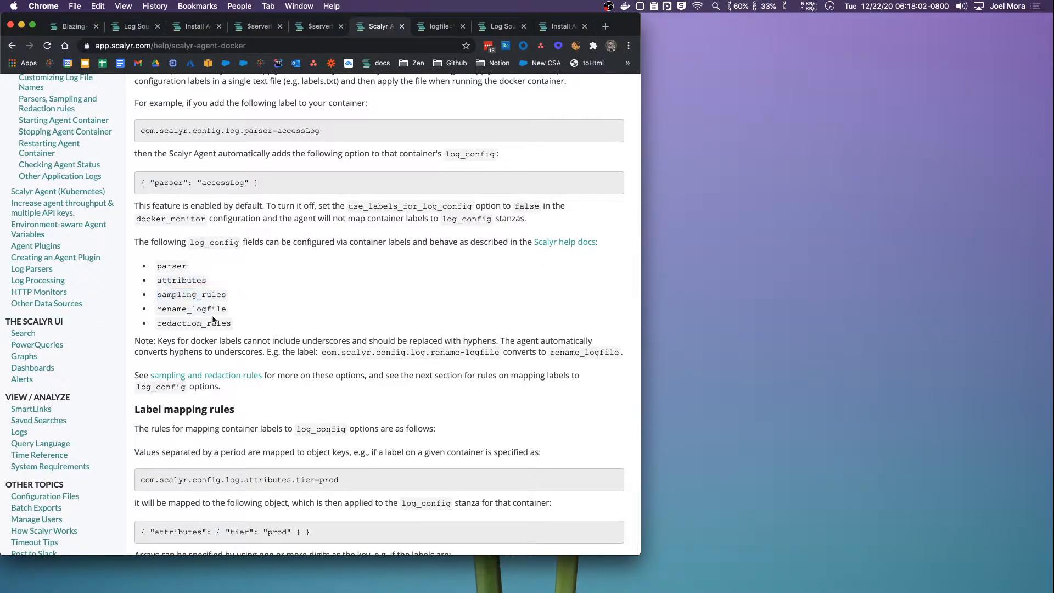
double_click(214, 312)
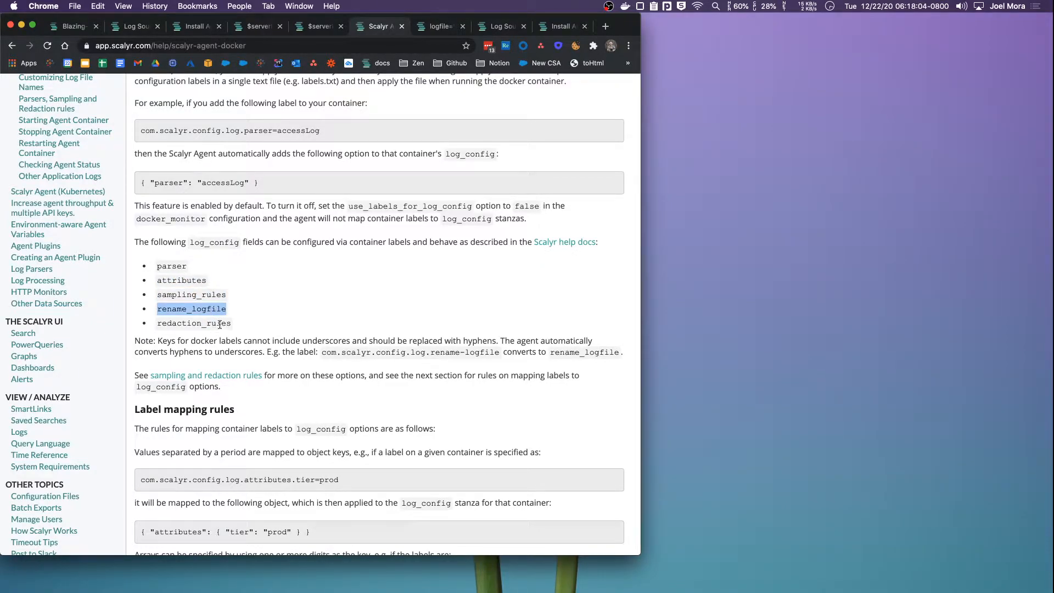
double_click(220, 325)
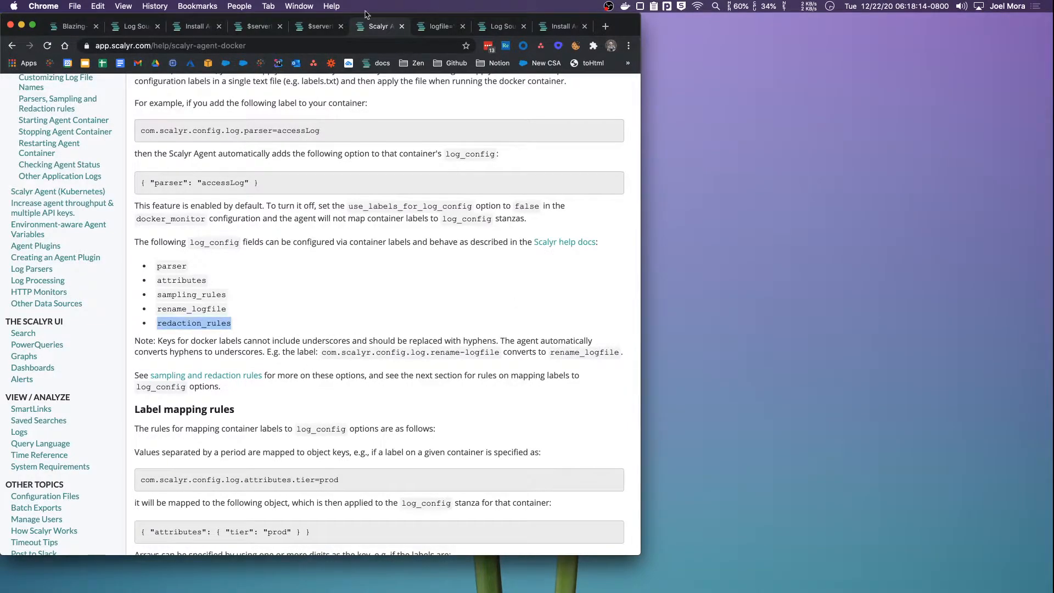
Load localhost:8080 in the browser three times to generate new nginx requests
click(426, 27)
click(426, 46)
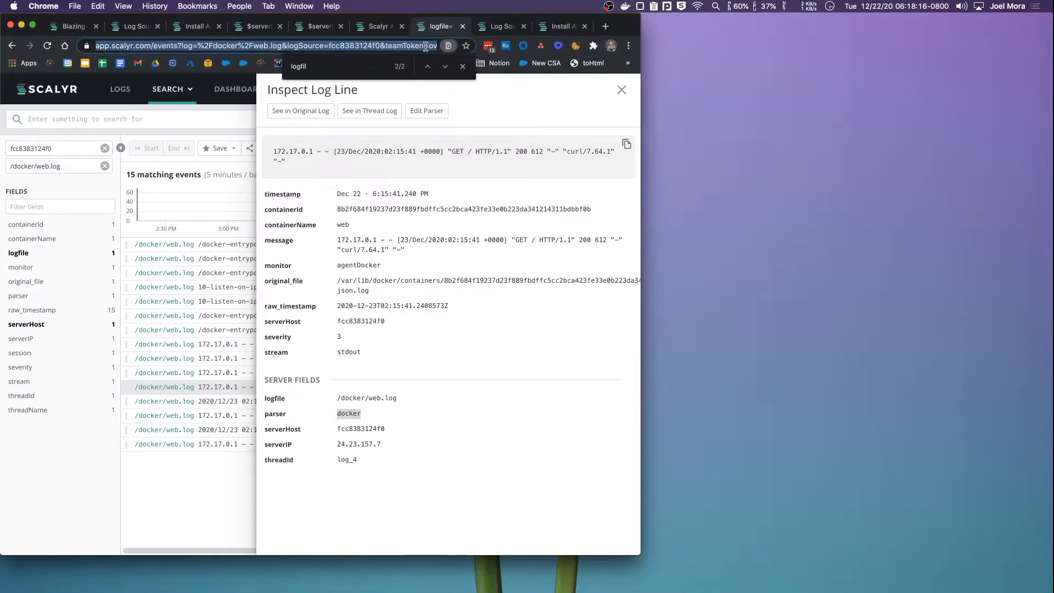
text(localhost)
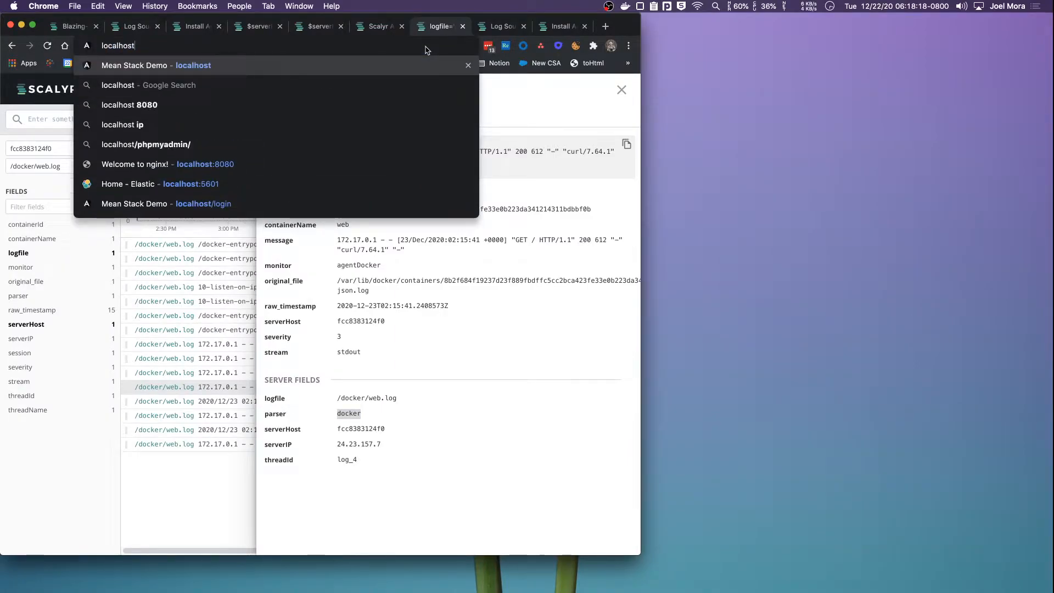
text(:8080)
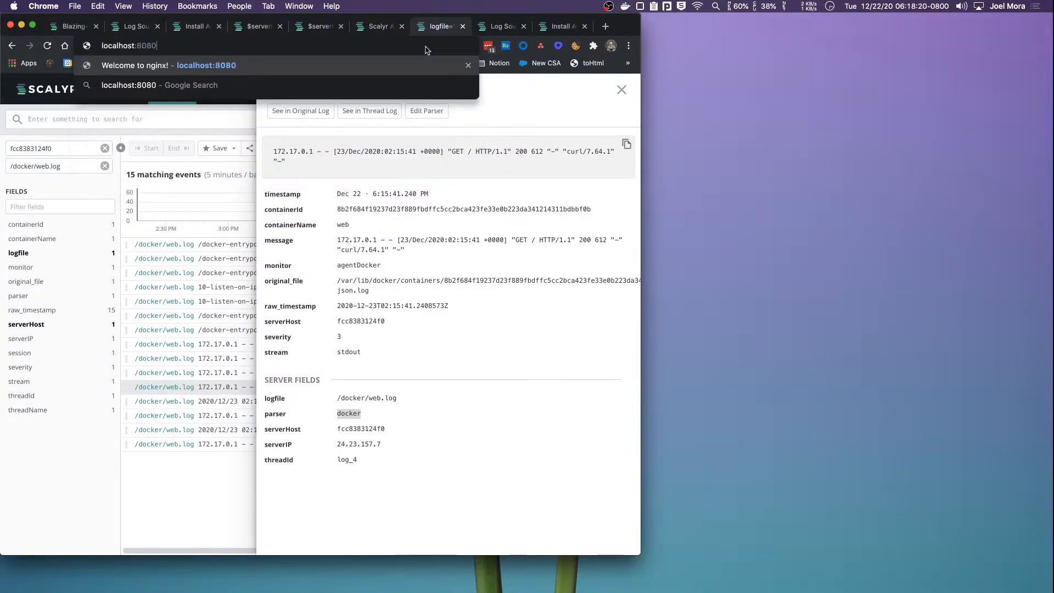
key(Return)
click(421, 45)
key(Return)
click(421, 45)
key(Return)
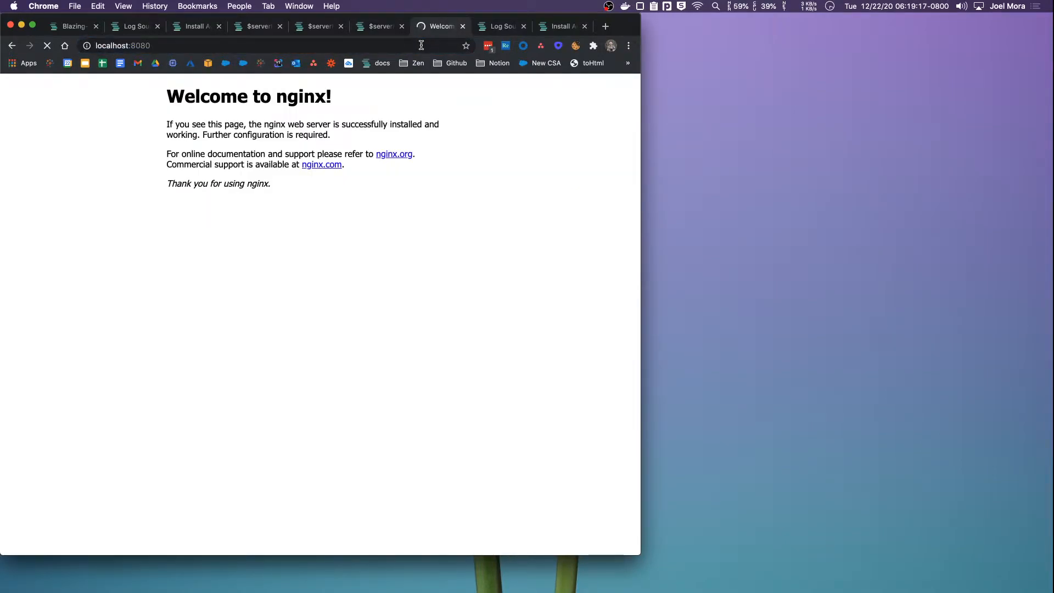
Rerun the web.log search limited to the last 10 minutes
click(373, 30)
scroll(527, 256, down, 2)
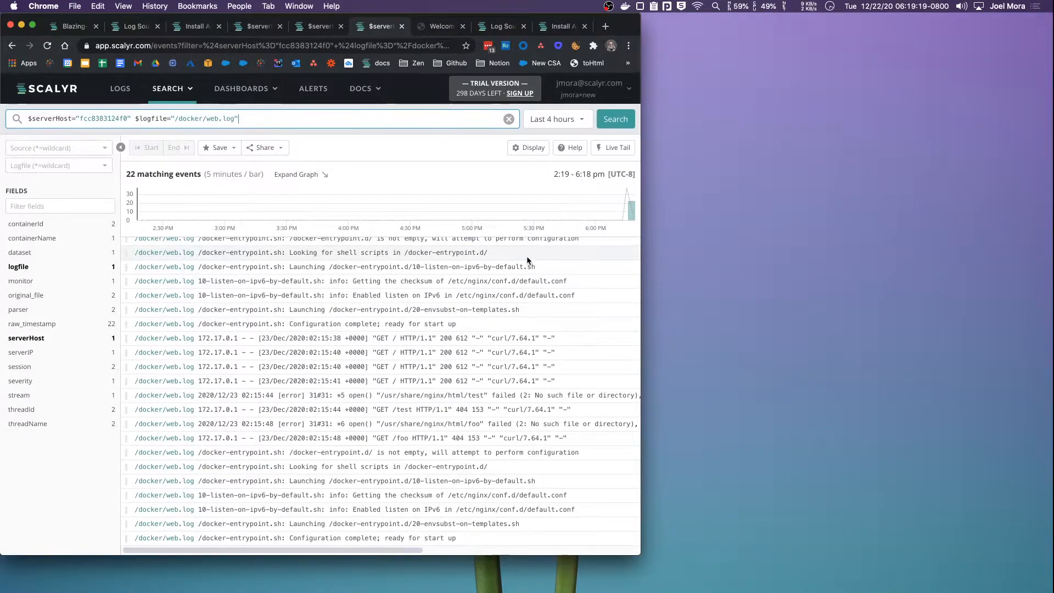
click(618, 126)
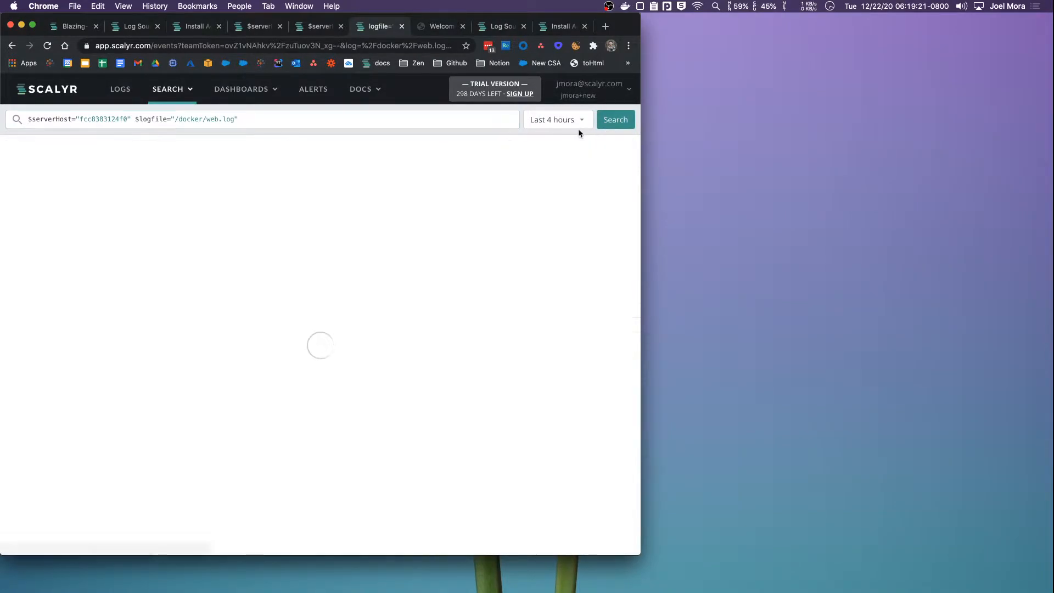
click(580, 128)
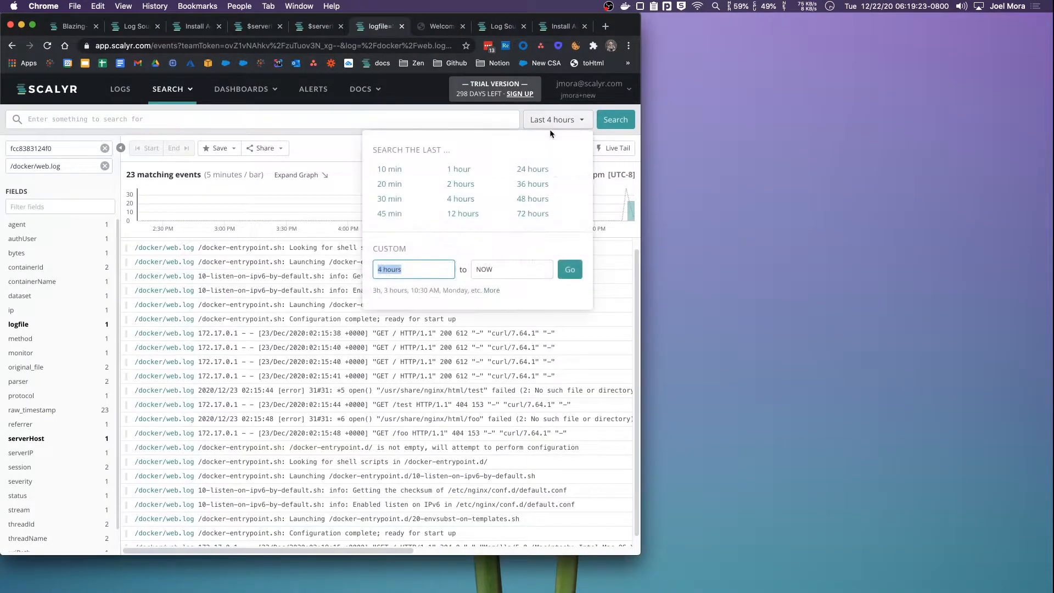
click(396, 171)
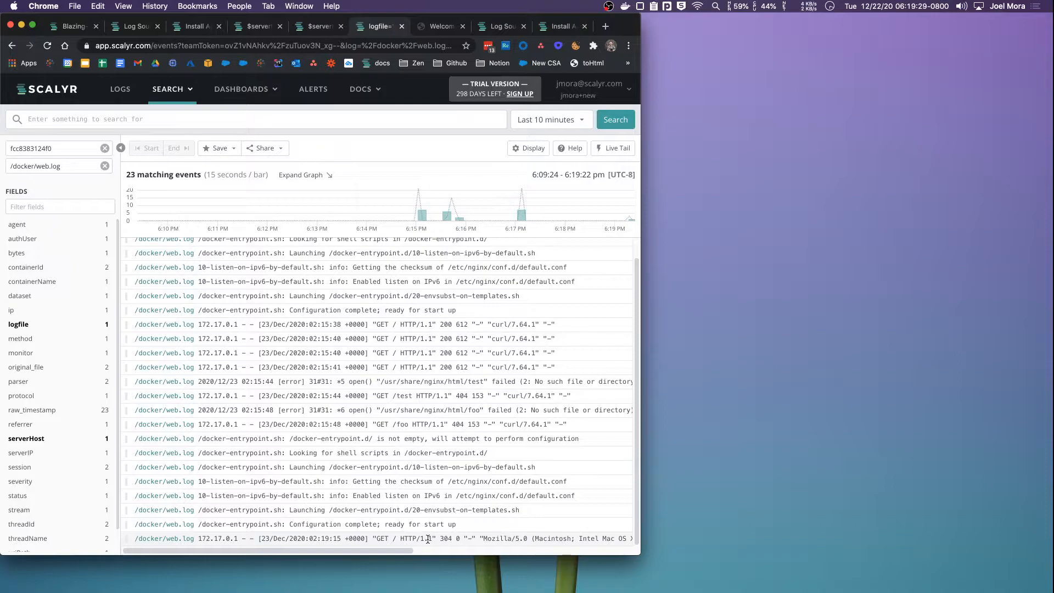
Inspect the newest GET / line, confirming dataset accesslog and parser accessLog
click(385, 396)
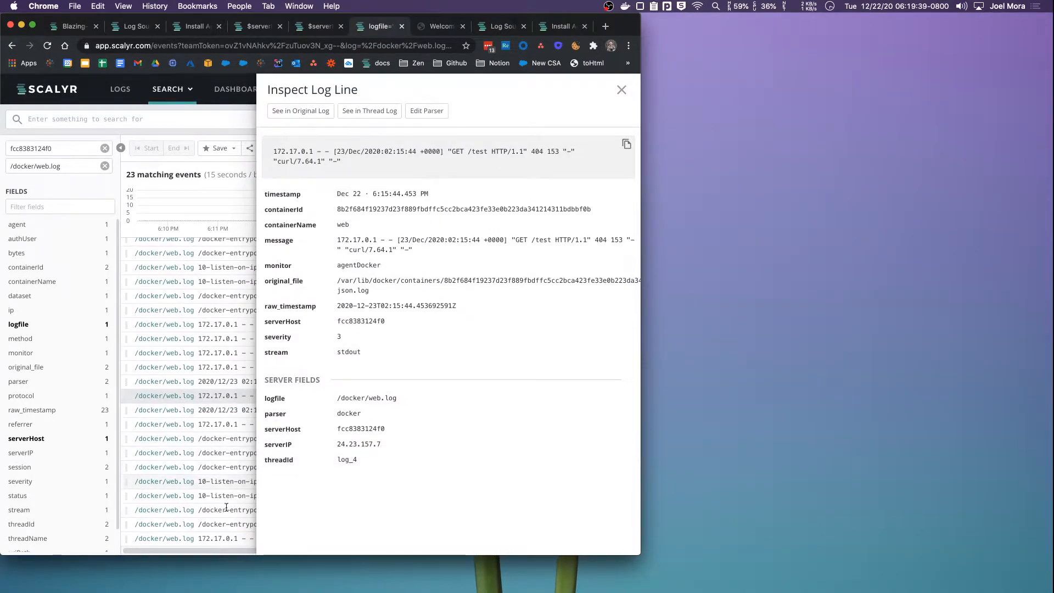
click(220, 540)
scroll(417, 359, down, 2)
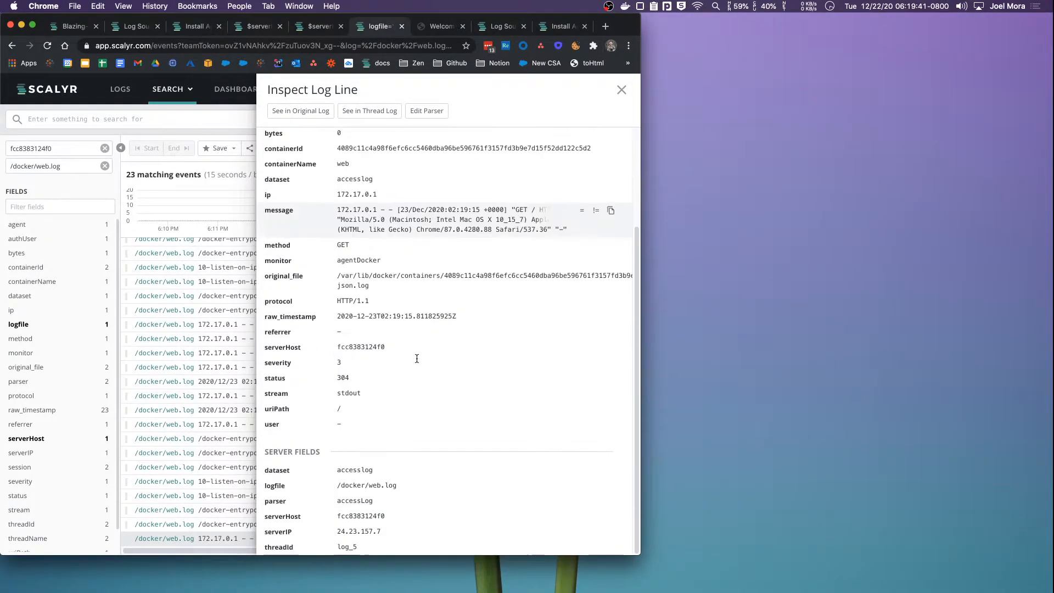
double_click(354, 470)
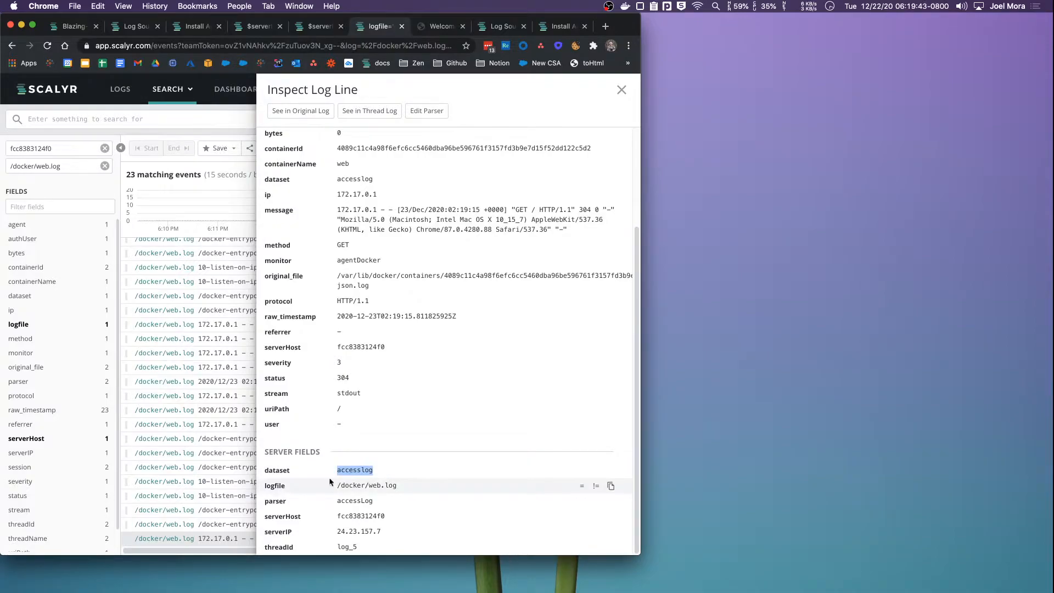
double_click(355, 501)
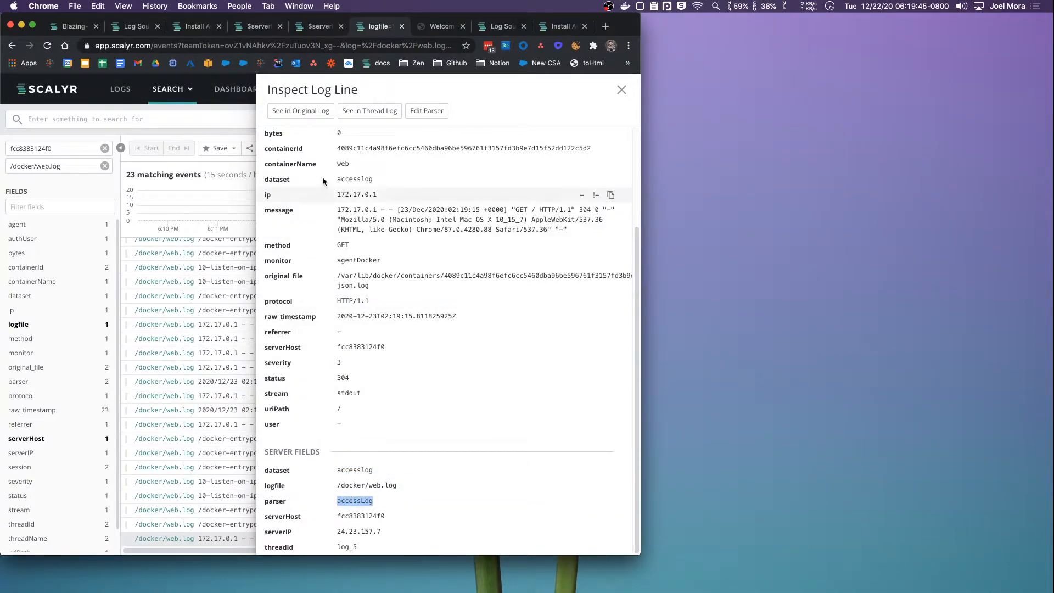
click(229, 107)
click(242, 89)
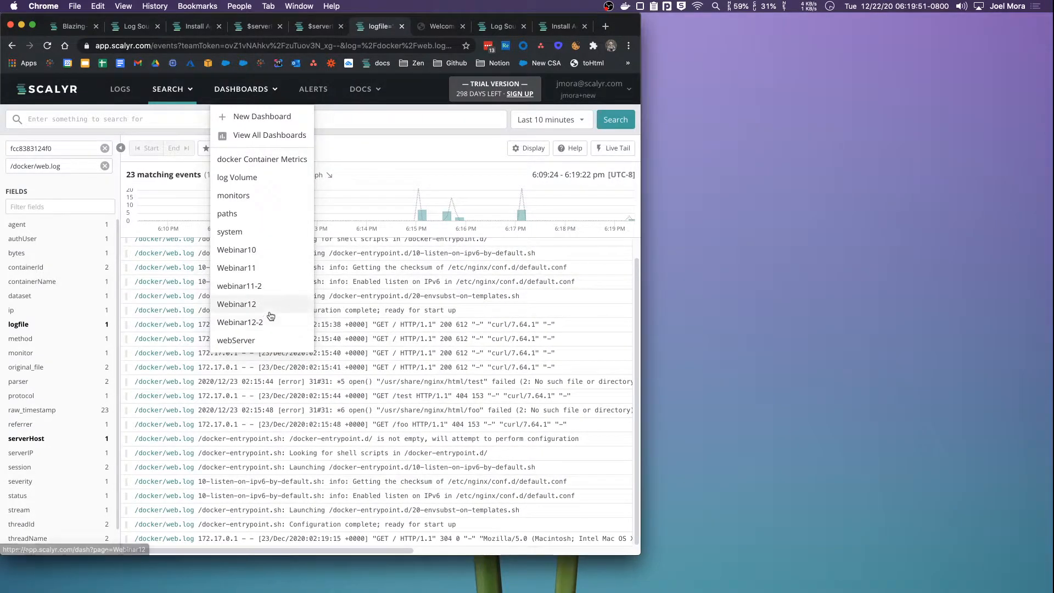
Open the webServer dashboard and scroll through its Request Rate, Response Bandwidth and response charts
click(257, 344)
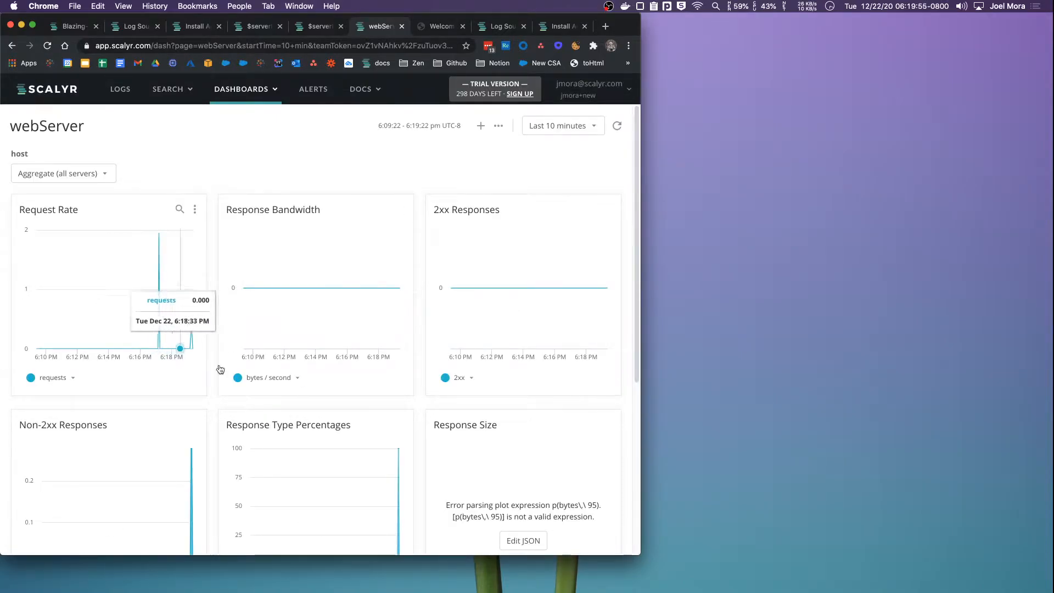
scroll(322, 401, down, 2)
scroll(322, 401, down, 8)
scroll(357, 263, up, 8)
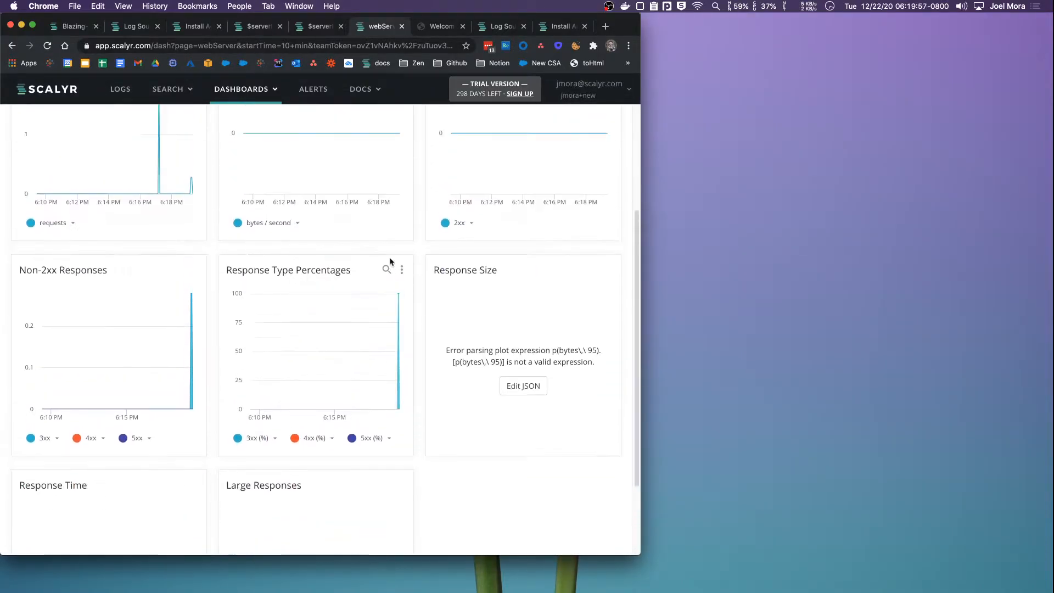
scroll(357, 252, up, 2)
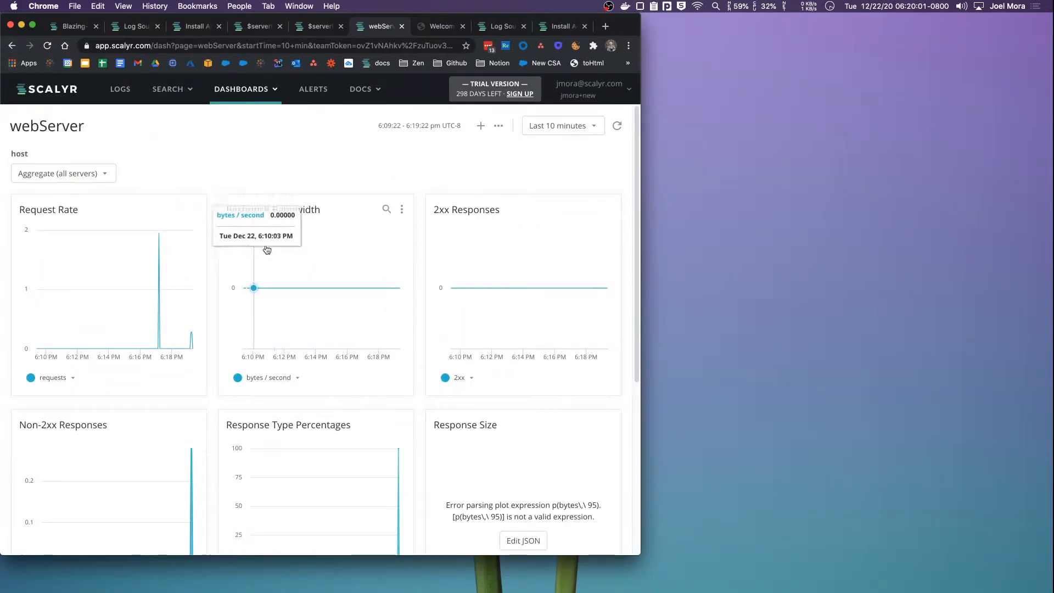
scroll(177, 322, down, 5)
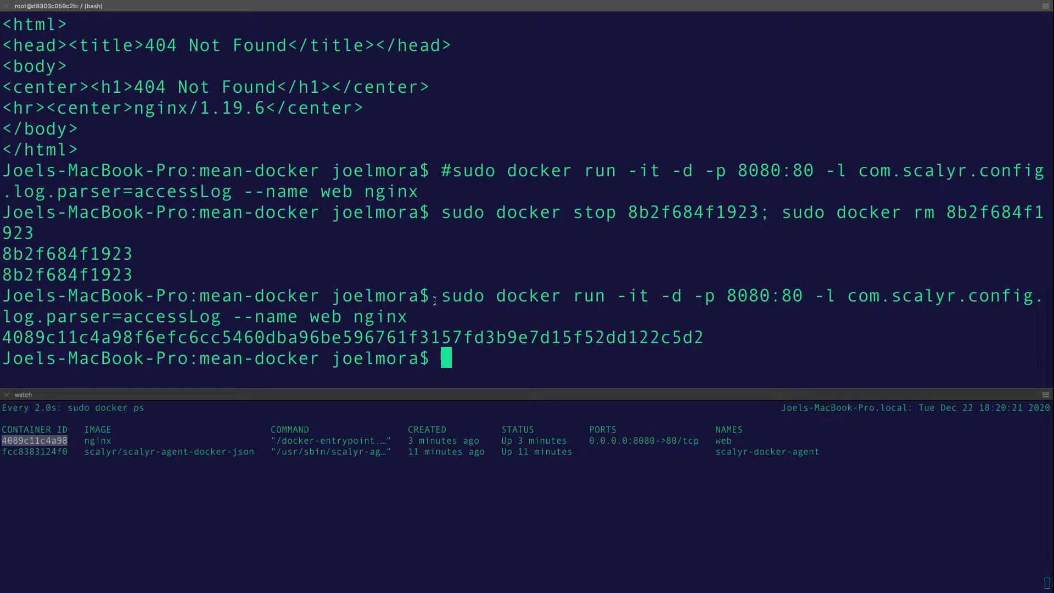
List the mean-docker project files with ls
text(l)
key(BackSpace)
text(ls)
key(Return)
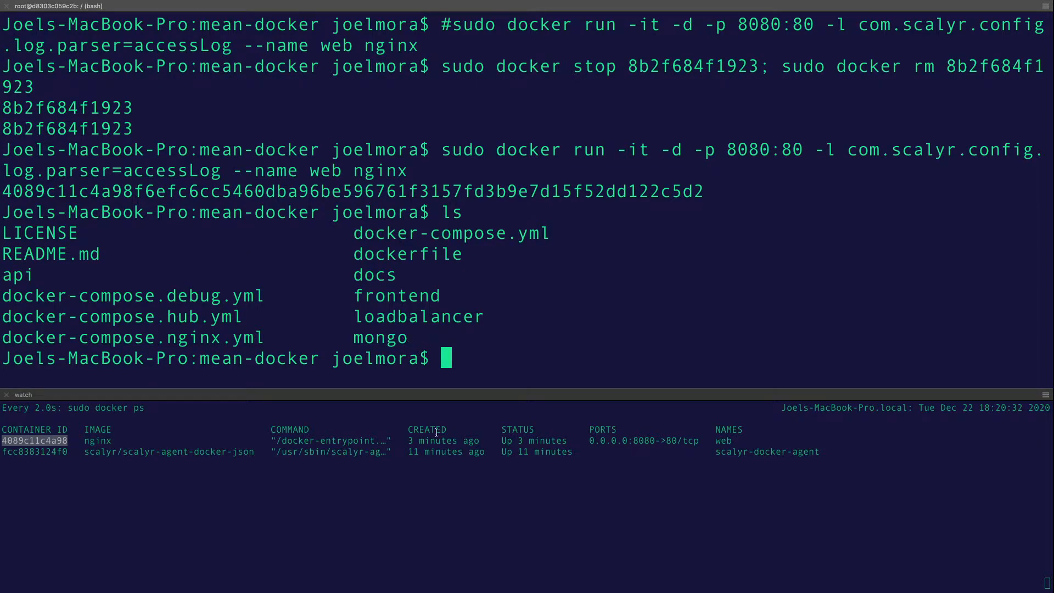
Stop and remove the web container by ID, leaving only scalyr-docker-agent running
click(44, 442)
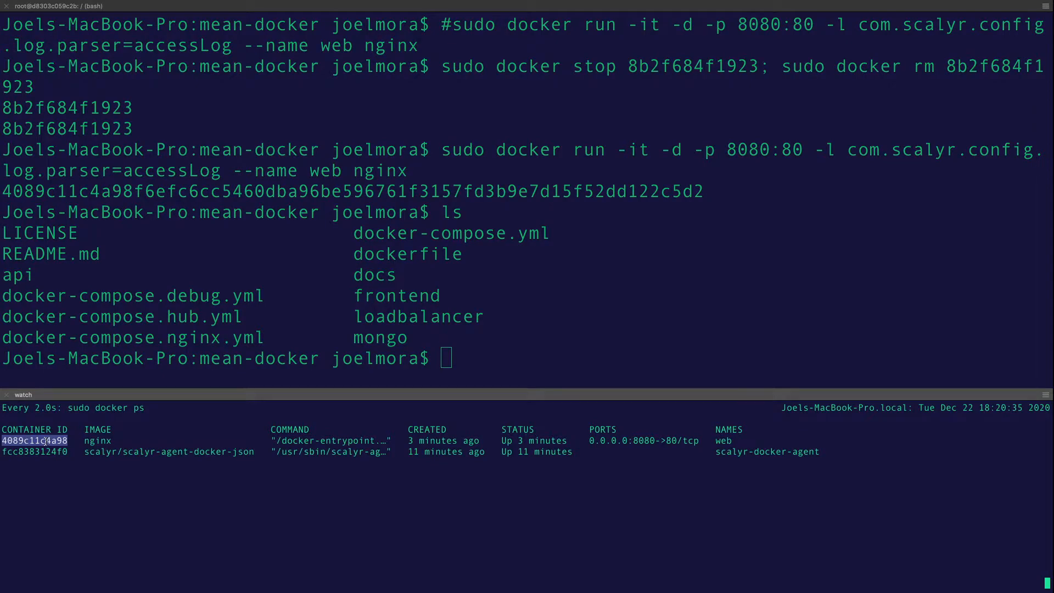
click(386, 365)
text(sudo docker stop)
text(4089c11c4a98)
key(Return)
text(sudo docker rm)
text(4089c11c4a98)
key(Return)
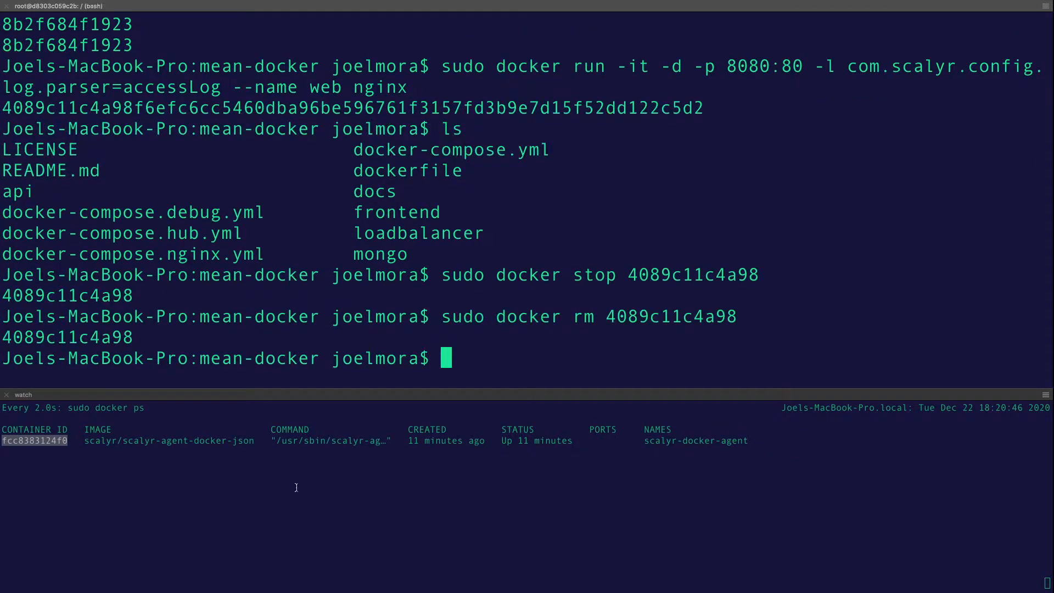
click(231, 442)
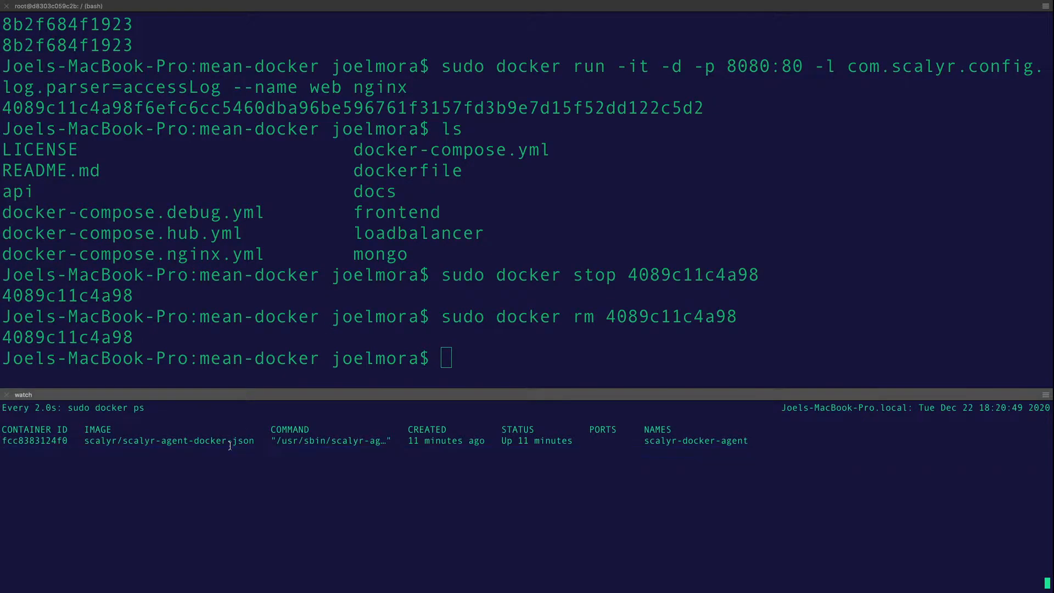
triple_click(230, 442)
click(368, 314)
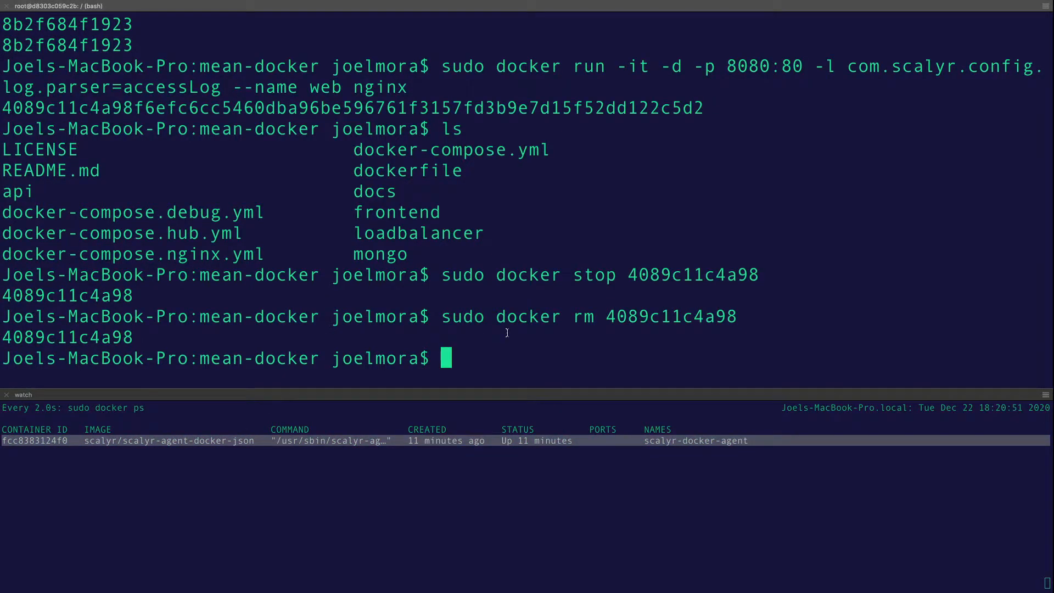
Recall 'sudo docker-compose -f docker-compose.nginx.yml up' from history and run it
key(ctrl+r)
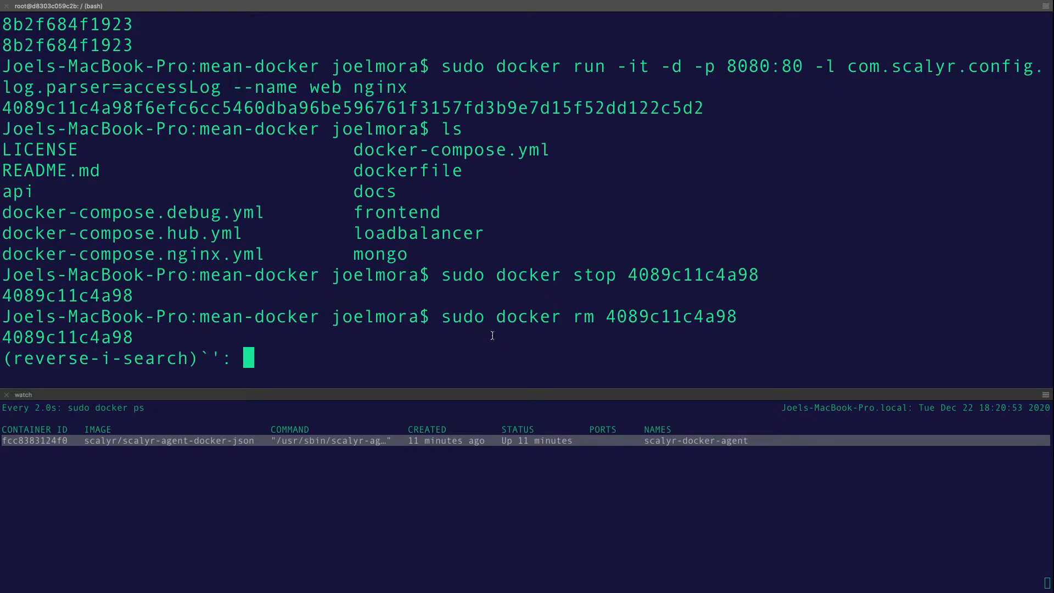
text(-l)
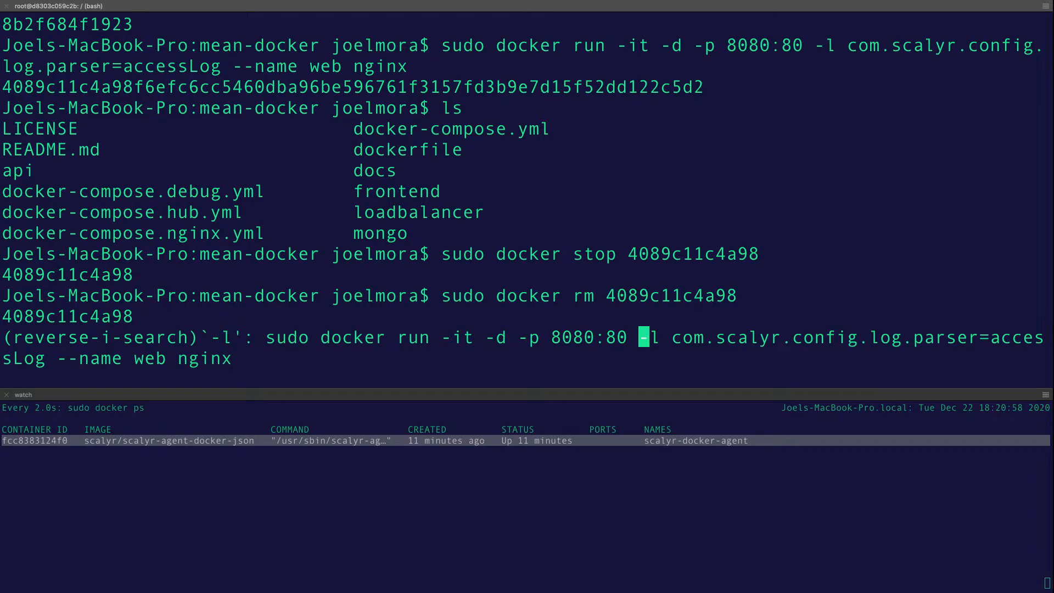
key(ctrl+g)
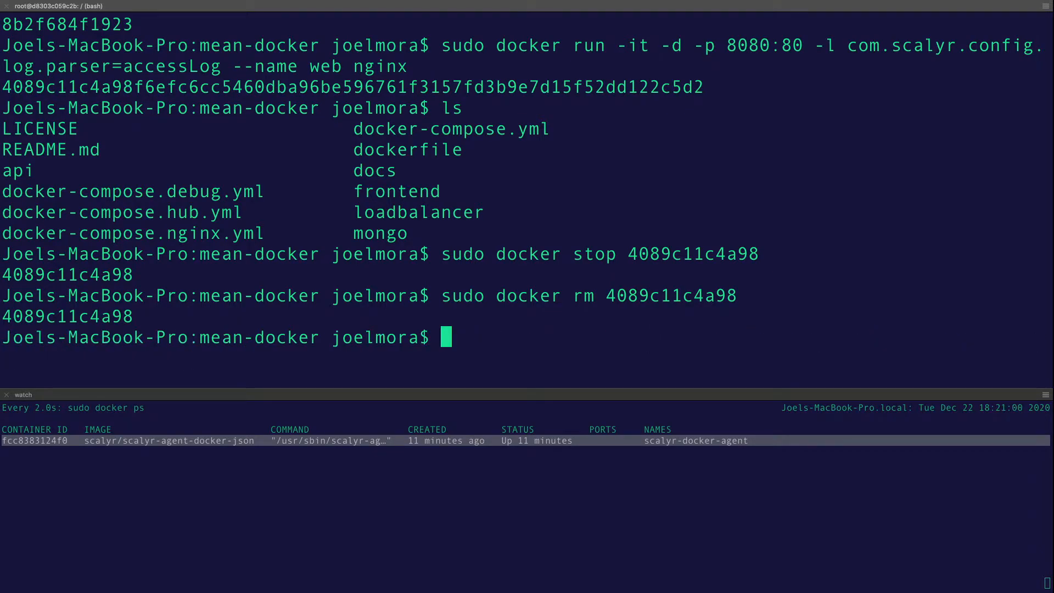
text(u)
key(BackSpace)
key(ctrl+r)
text(up)
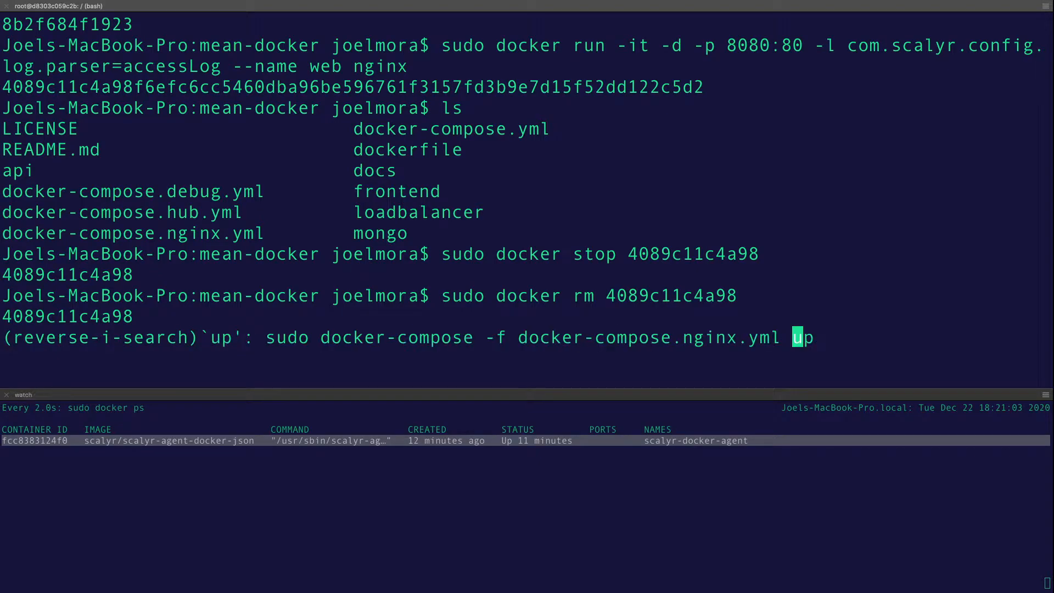
drag(520, 337, 781, 339)
click(732, 346)
key(Right)
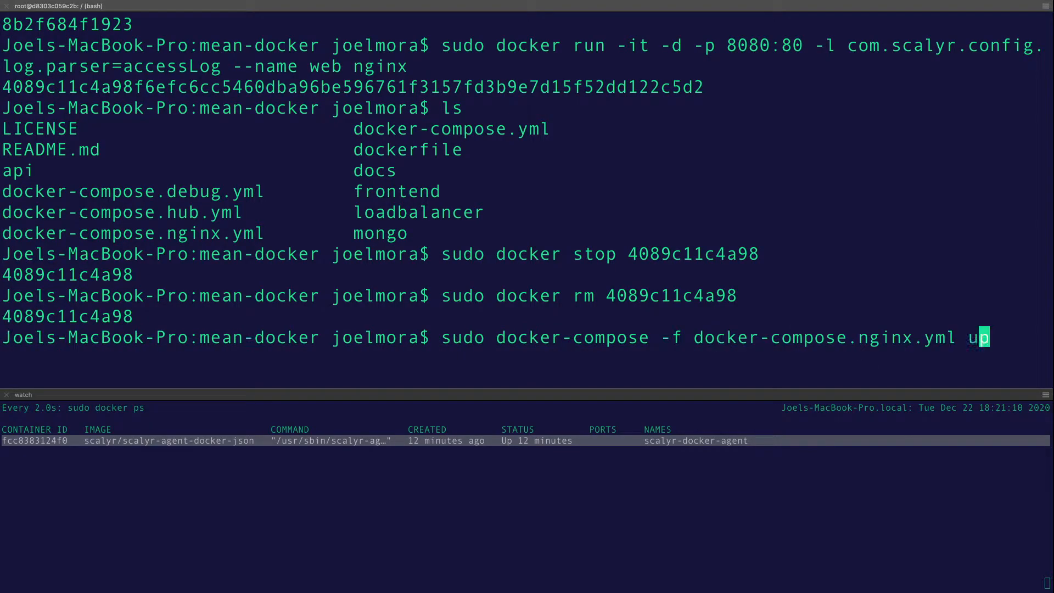
key(Right)
key(Return)
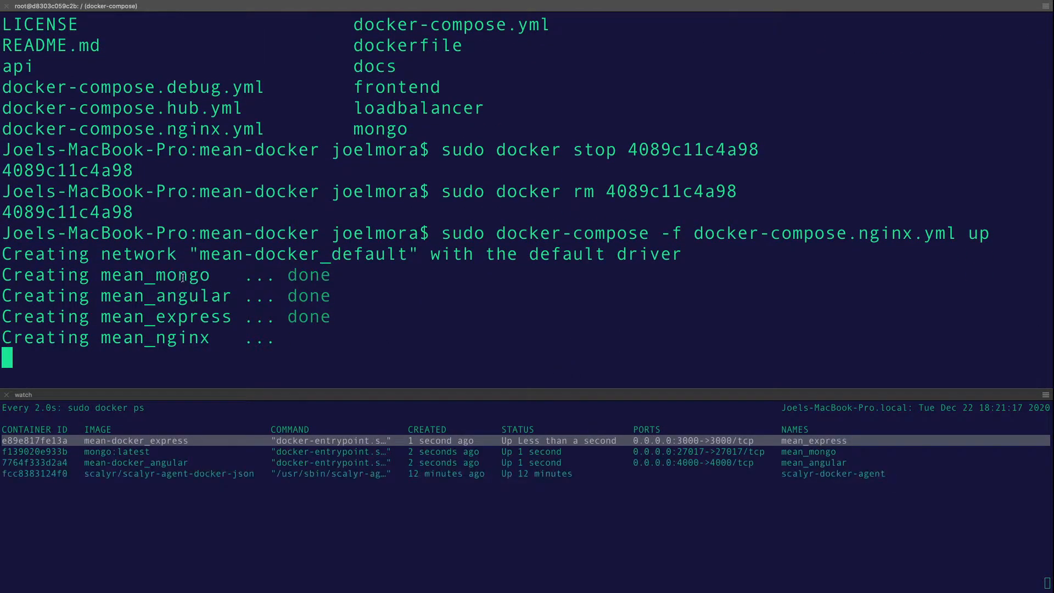
Scroll through the mongo, angular, express and nginx container startup logs
scroll(212, 263, up, 10)
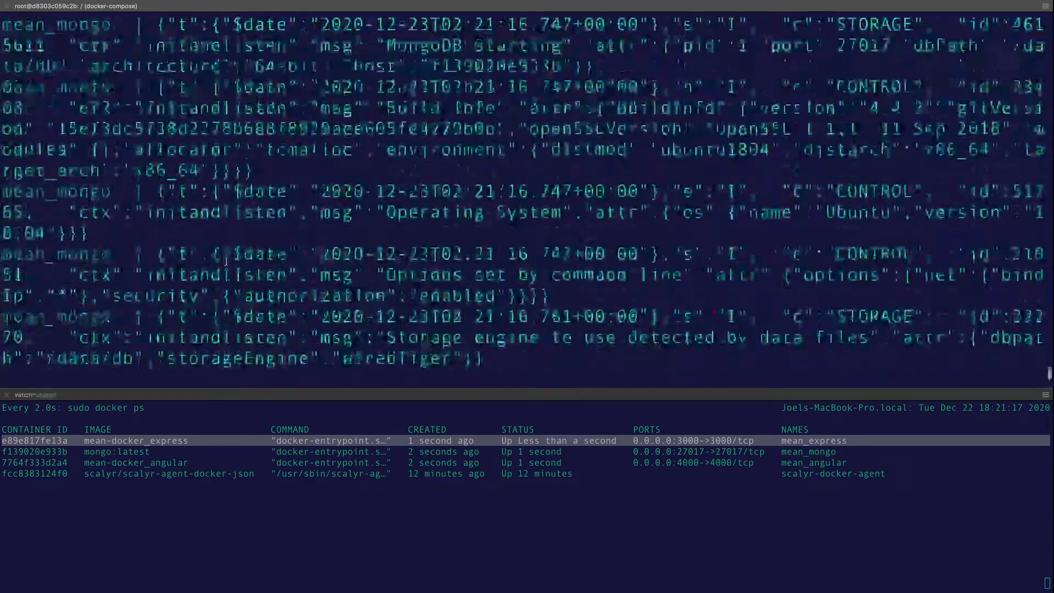
scroll(226, 261, up, 15)
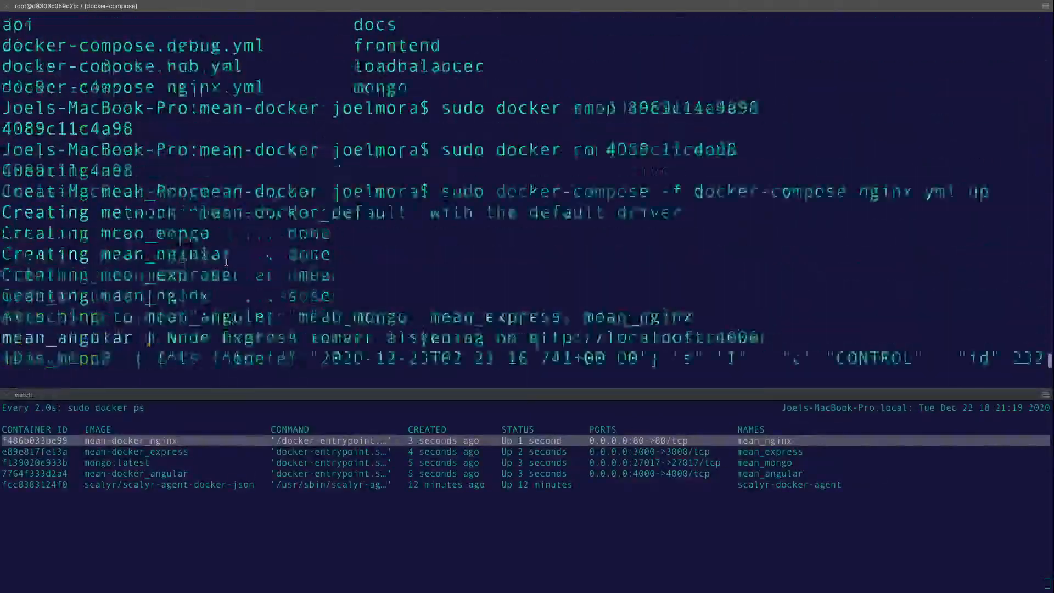
scroll(226, 262, down, 6)
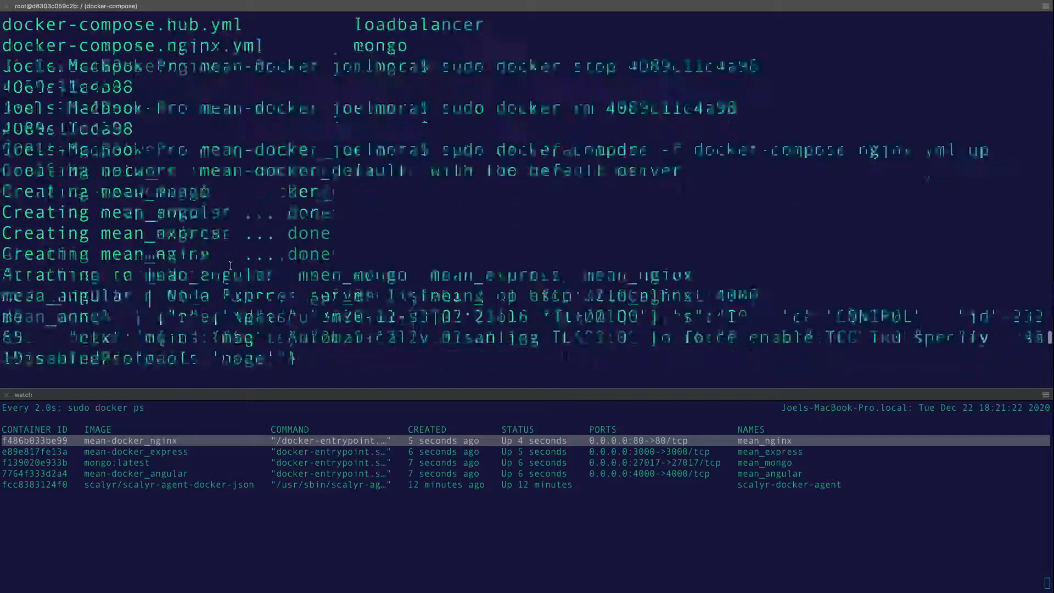
scroll(217, 255, down, 1)
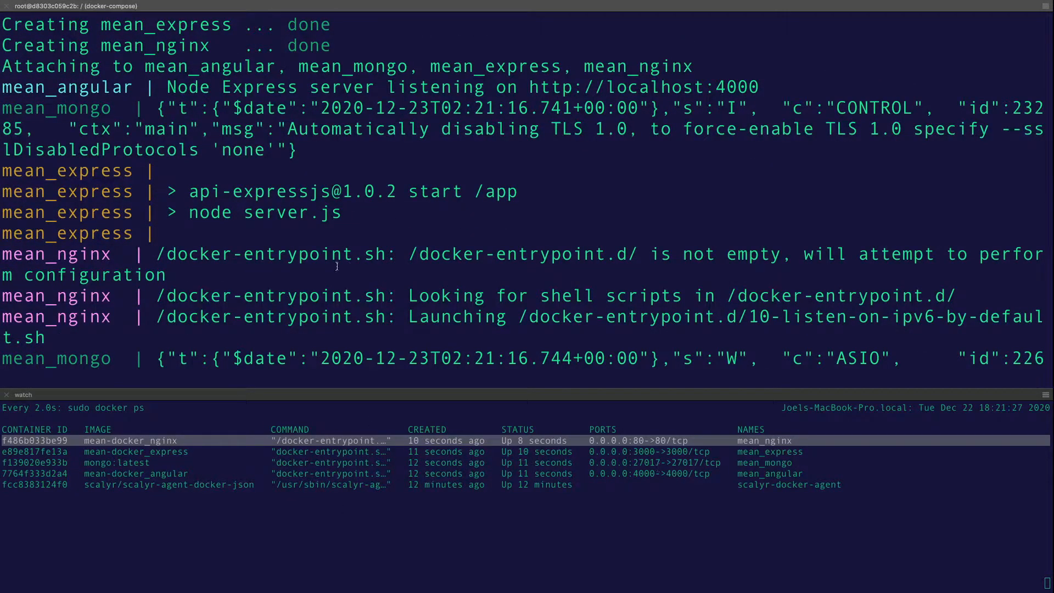
scroll(322, 258, up, 5)
scroll(153, 229, down, 4)
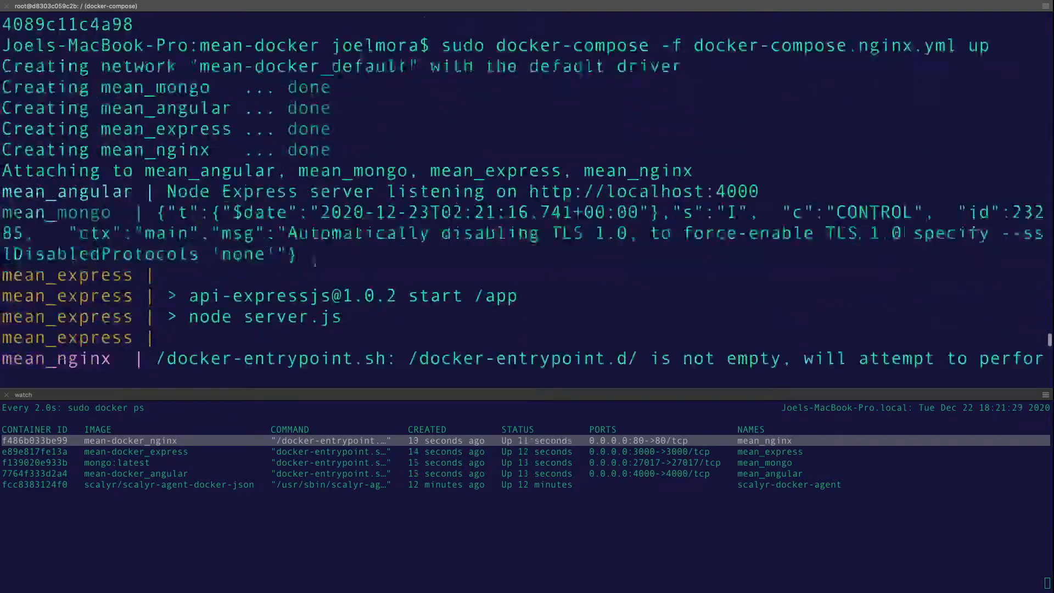
scroll(153, 229, down, 20)
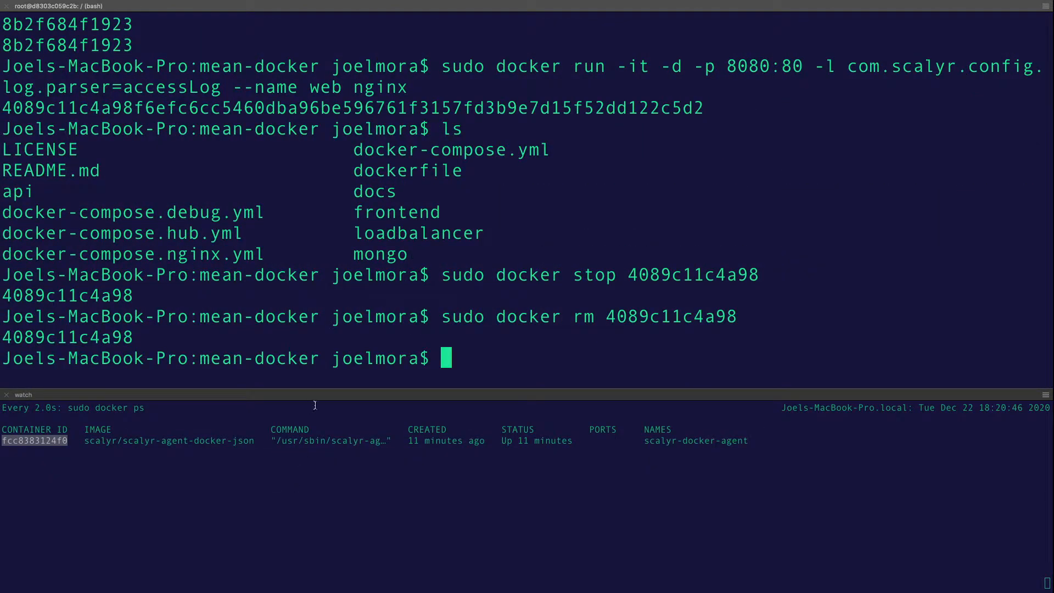
Relaunch 'sudo docker-compose -f docker-compose.nginx.yml up' using a reverse history search for 'up'
double_click(231, 449)
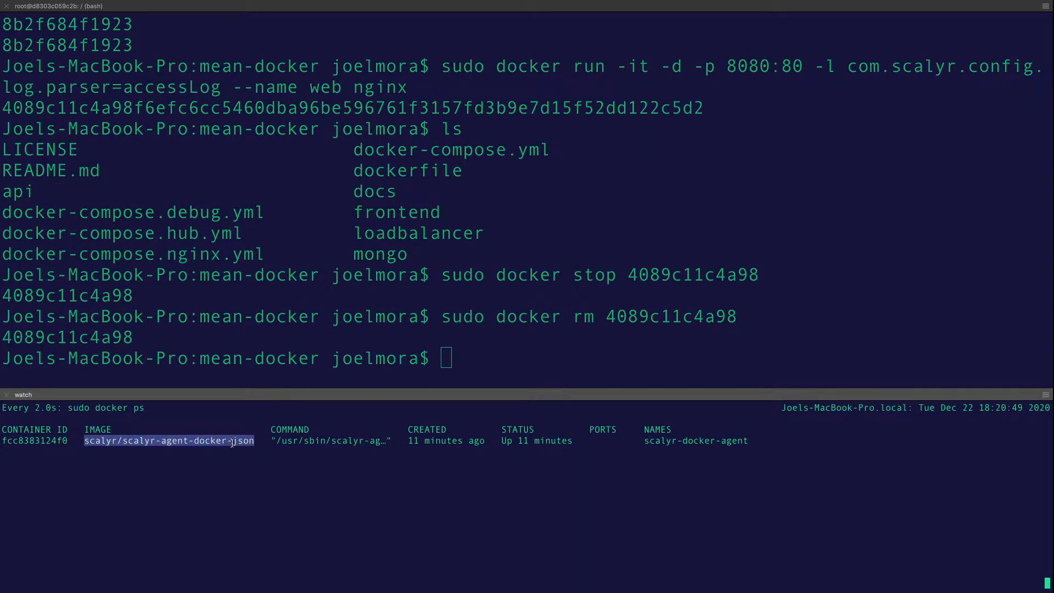
triple_click(233, 443)
click(368, 314)
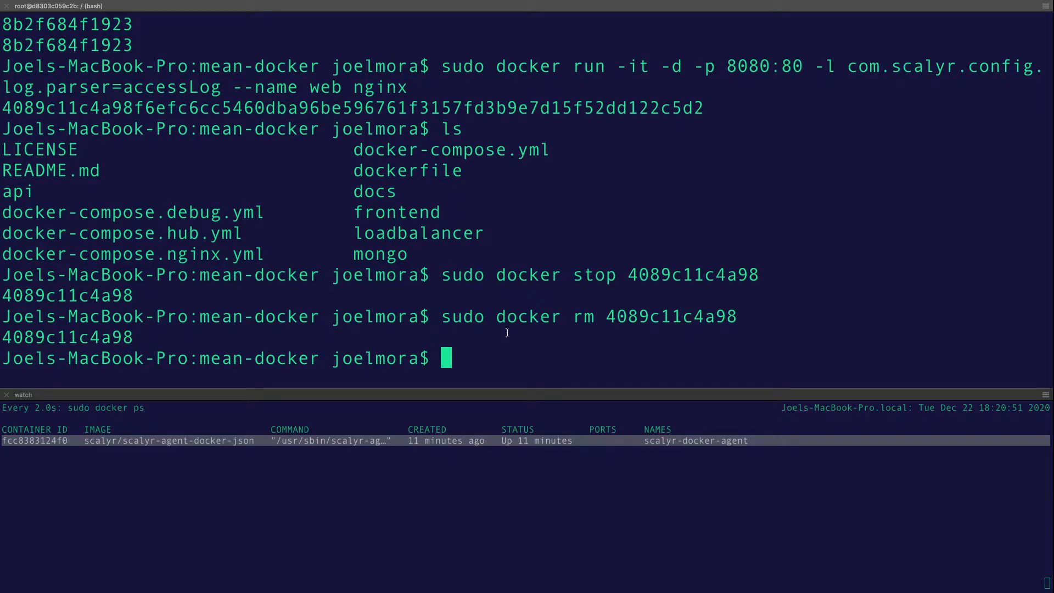
key(ctrl+r)
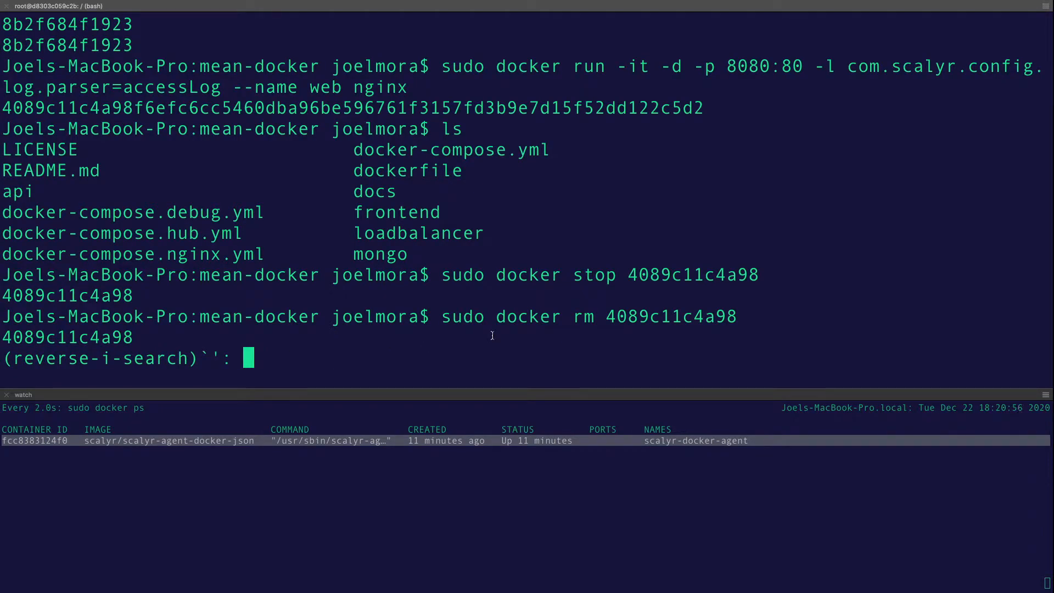
text(-l)
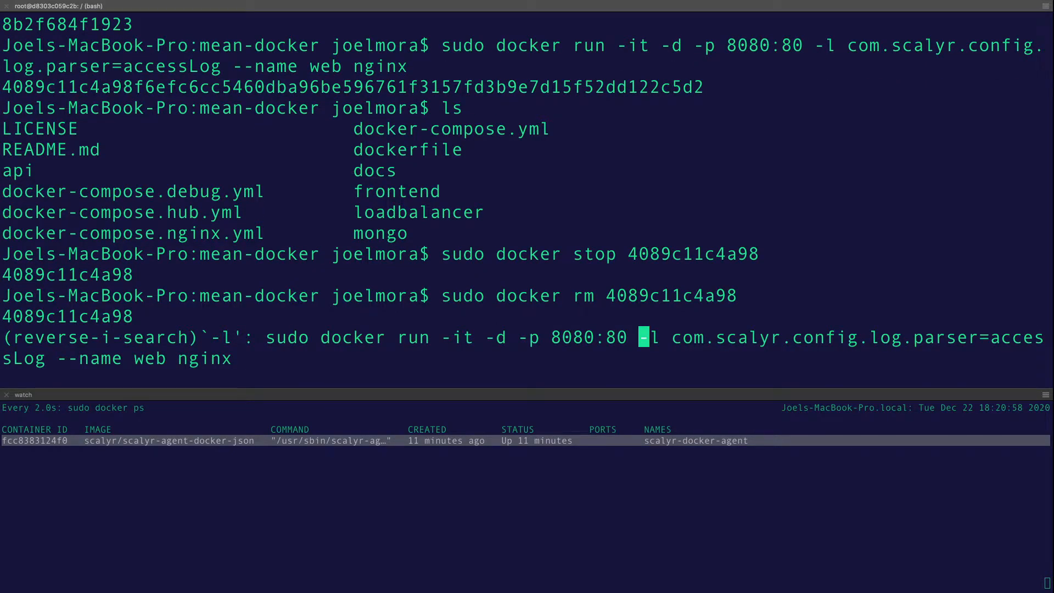
key(ctrl+g)
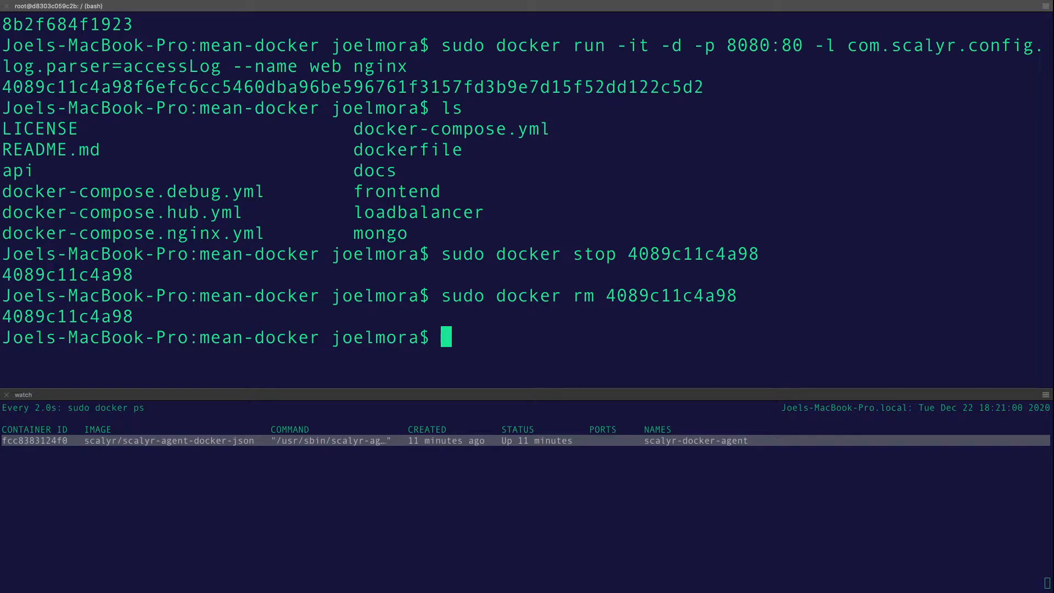
key(ctrl+r)
text(up)
drag(518, 339, 779, 339)
click(779, 340)
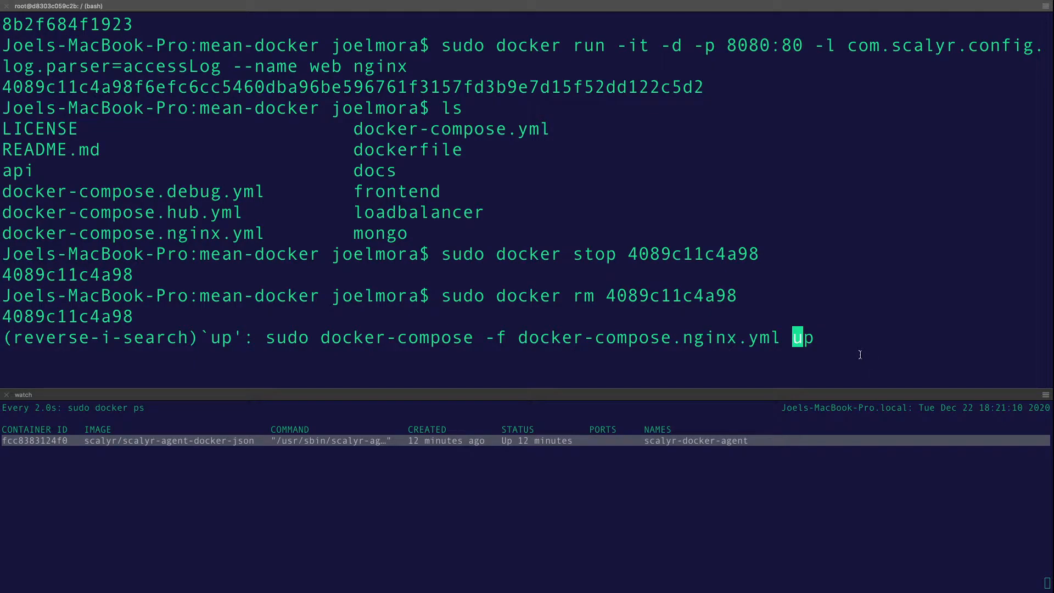
key(Right)
key(Right)
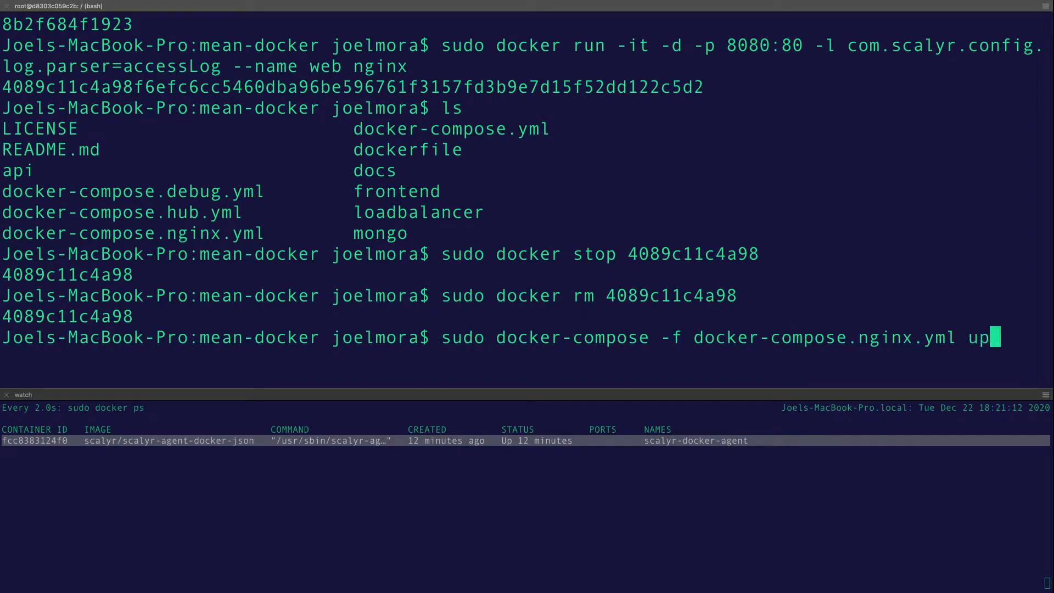
key(Return)
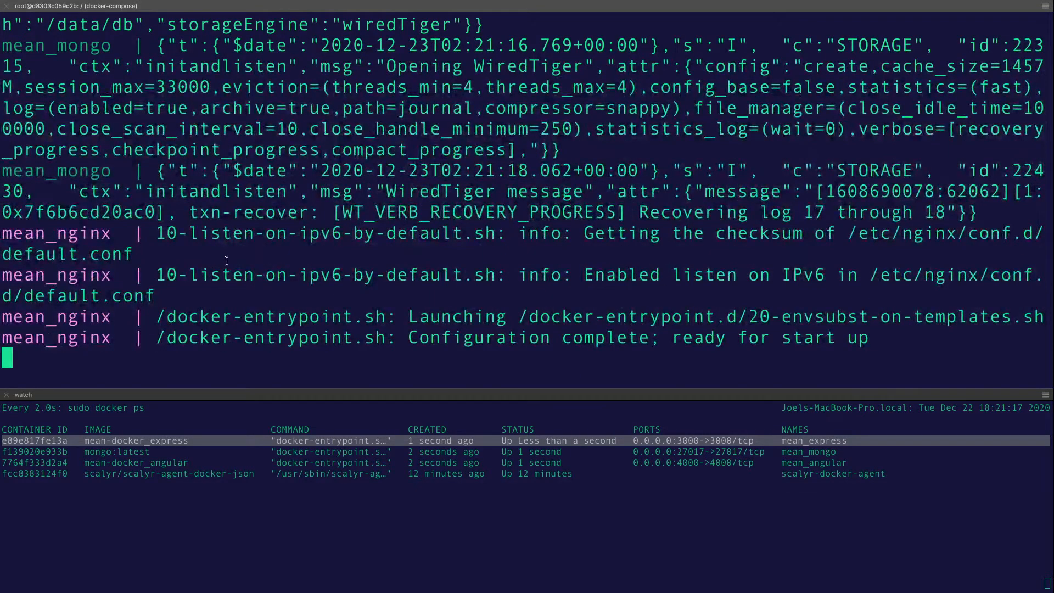
Scroll through the rebuilt containers' docker-compose startup output
scroll(226, 261, up, 10)
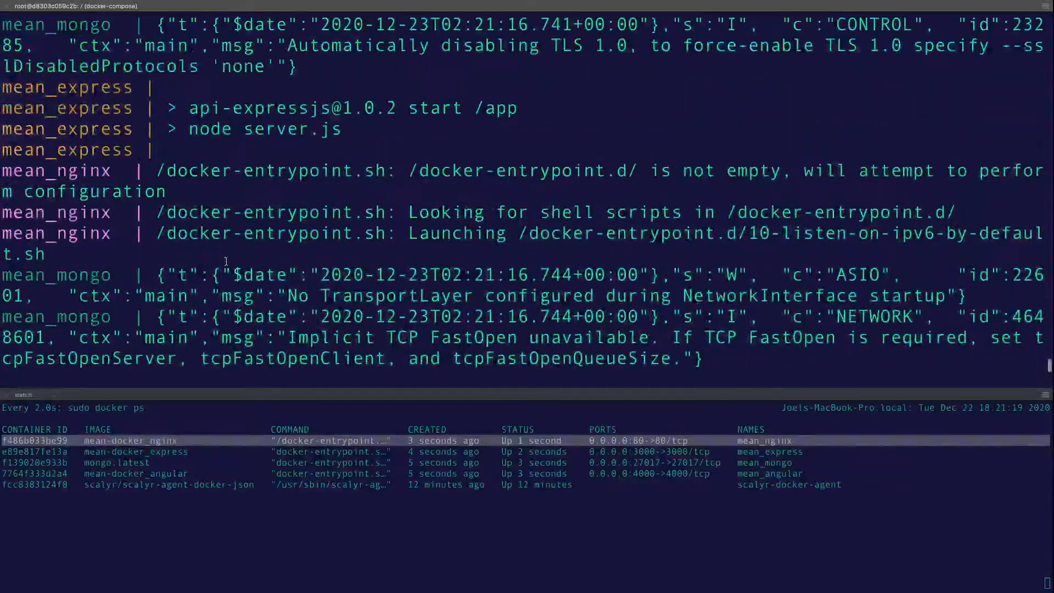
scroll(225, 261, down, 5)
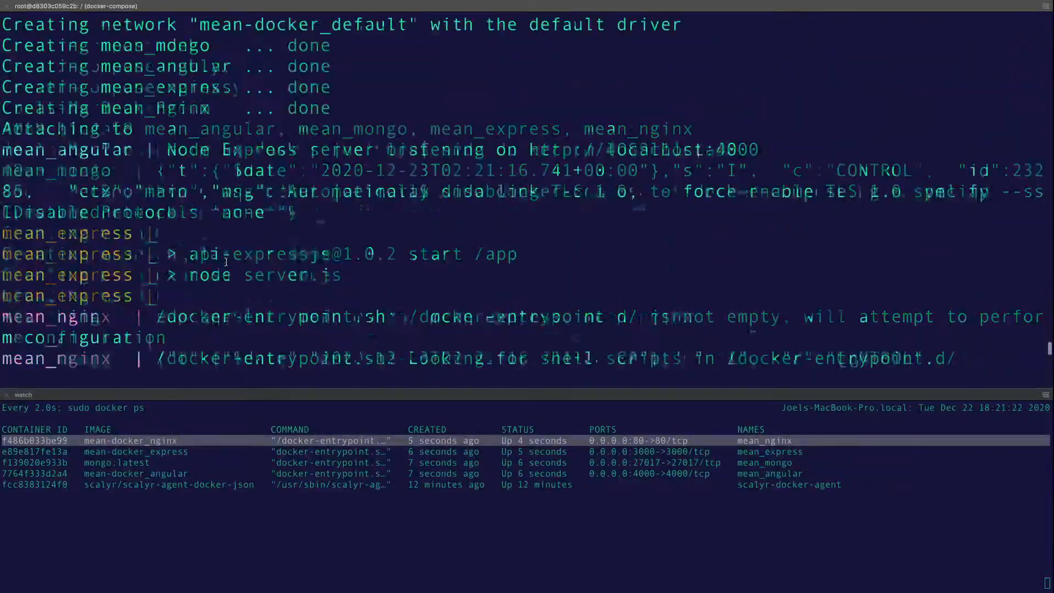
scroll(228, 261, up, 3)
scroll(230, 261, down, 2)
scroll(230, 261, down, 4)
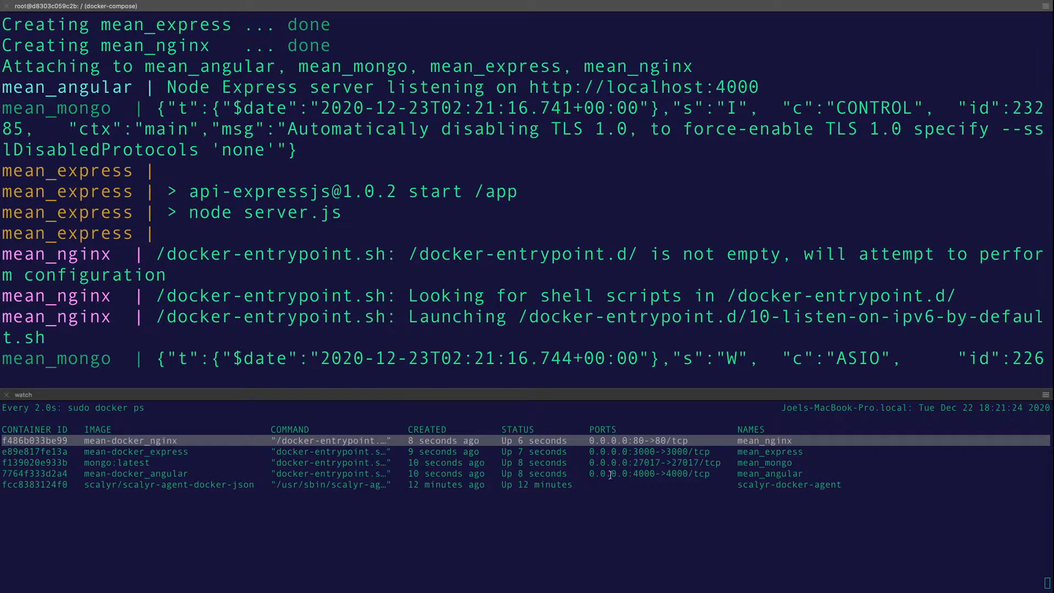
scroll(322, 257, up, 7)
scroll(161, 230, down, 6)
scroll(161, 230, down, 3)
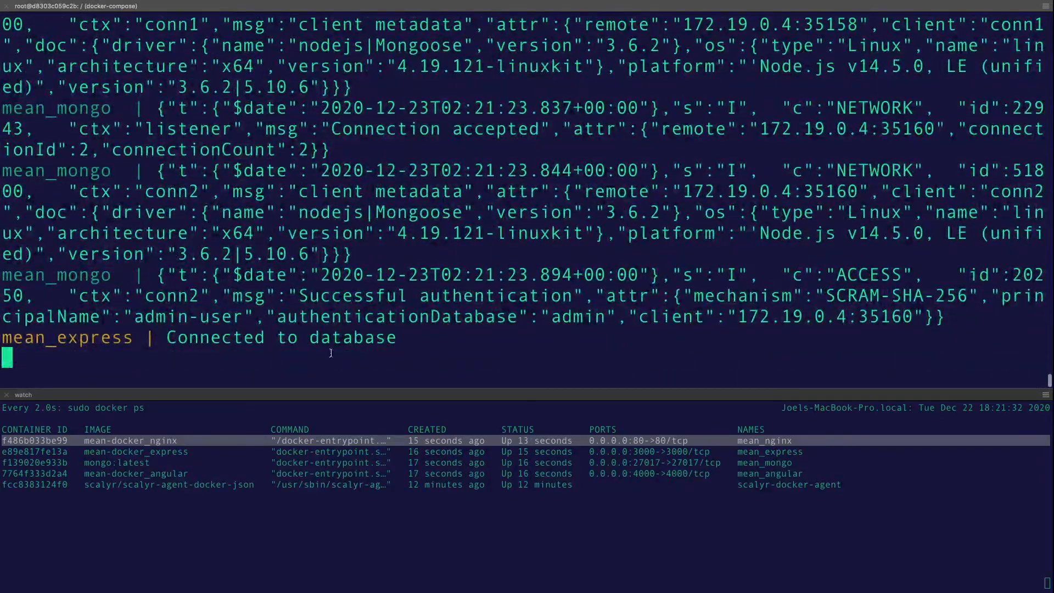
scroll(275, 274, up, 3)
scroll(209, 228, down, 3)
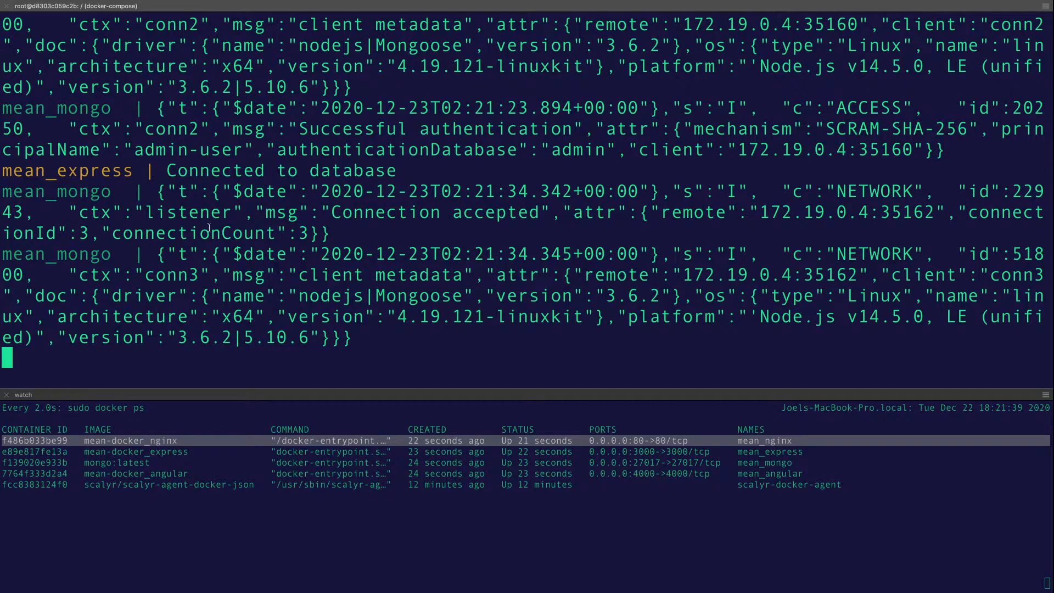
Review the earlier startup lines, then go to Scalyr Search and select mean_nginx among the logfiles
scroll(181, 178, up, 5)
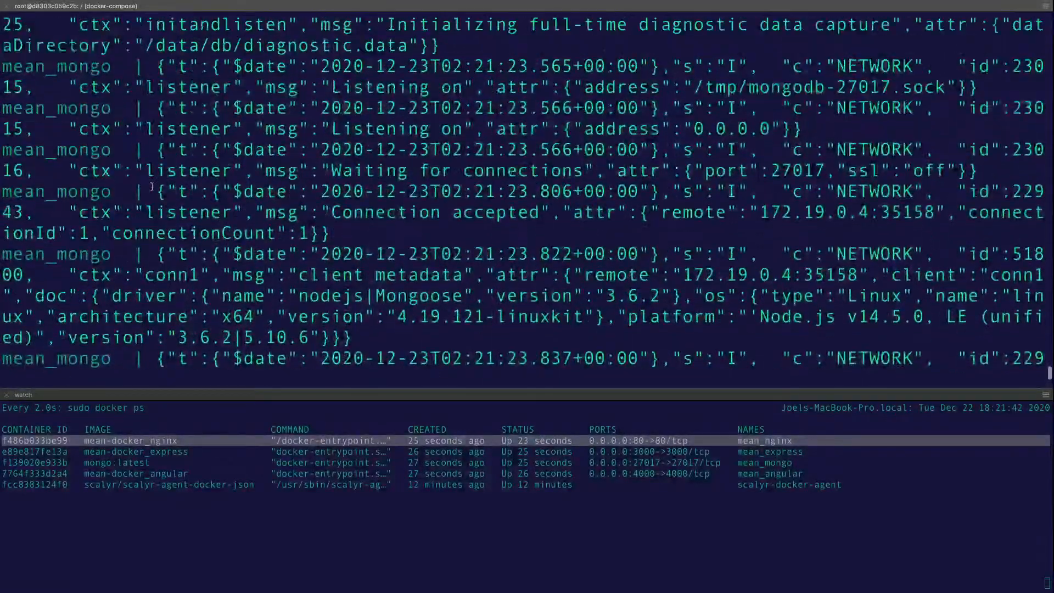
scroll(152, 189, up, 1)
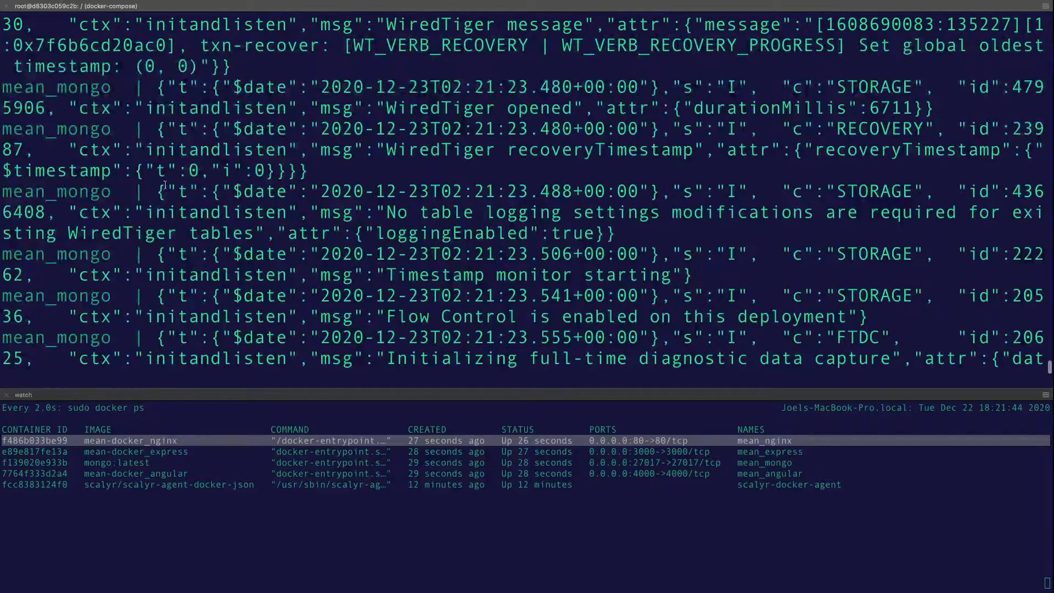
scroll(164, 185, up, 10)
scroll(154, 190, up, 1)
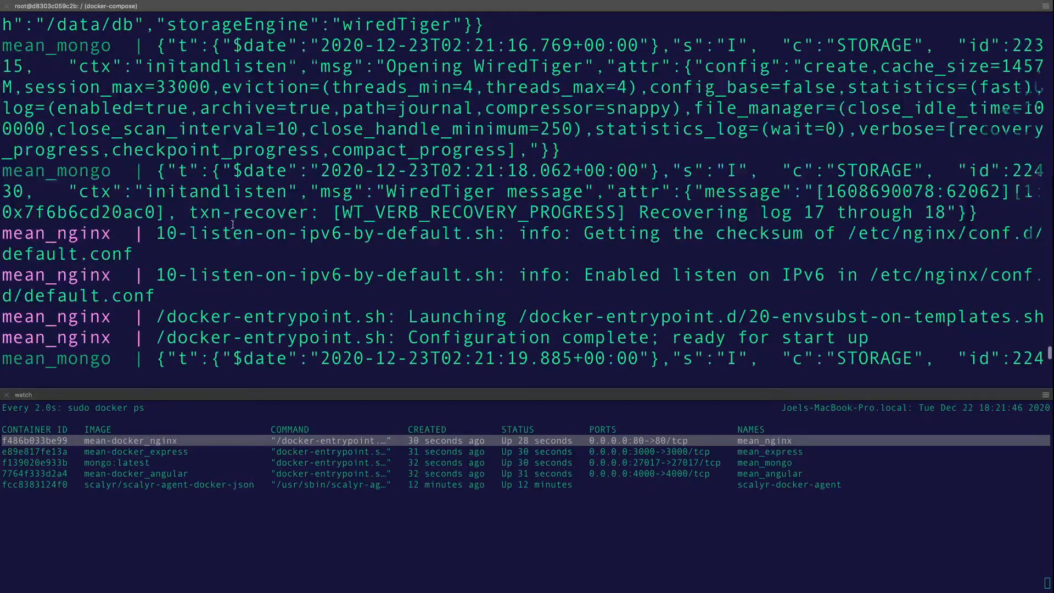
scroll(233, 225, down, 4)
scroll(231, 225, up, 7)
scroll(231, 224, up, 5)
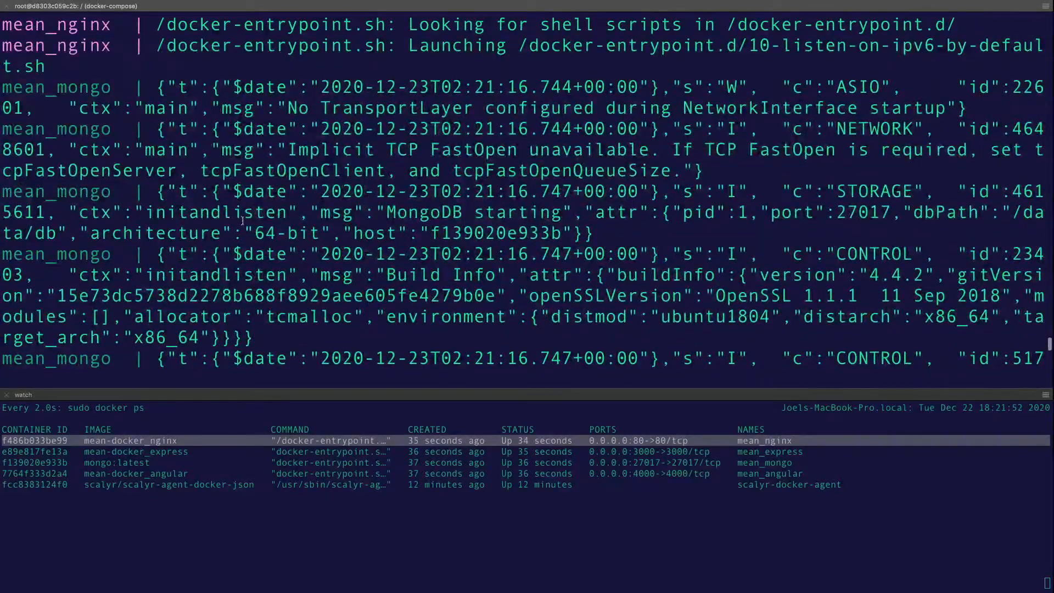
scroll(242, 221, up, 2)
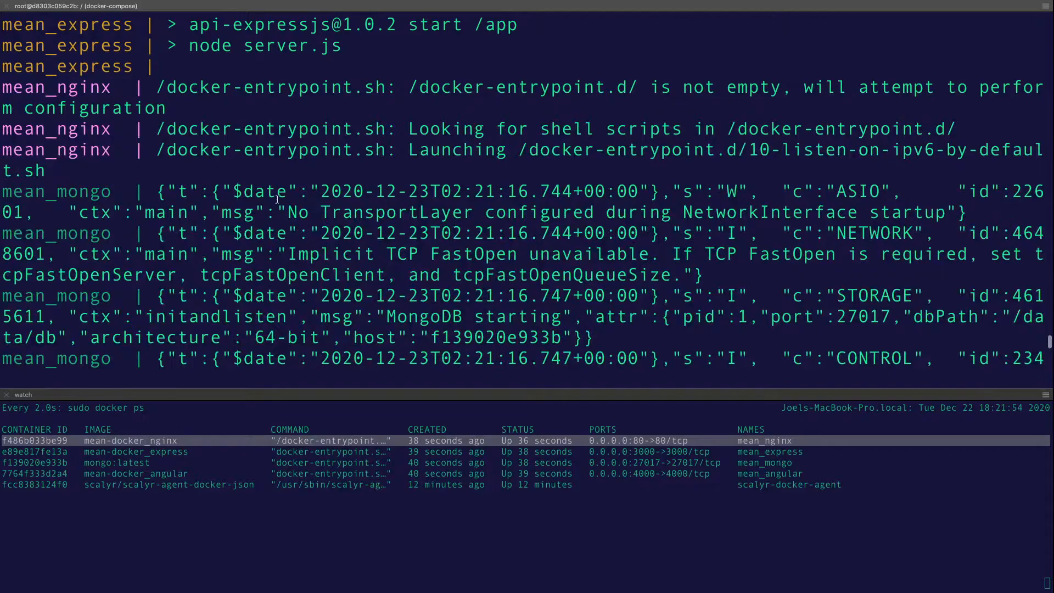
scroll(266, 207, up, 4)
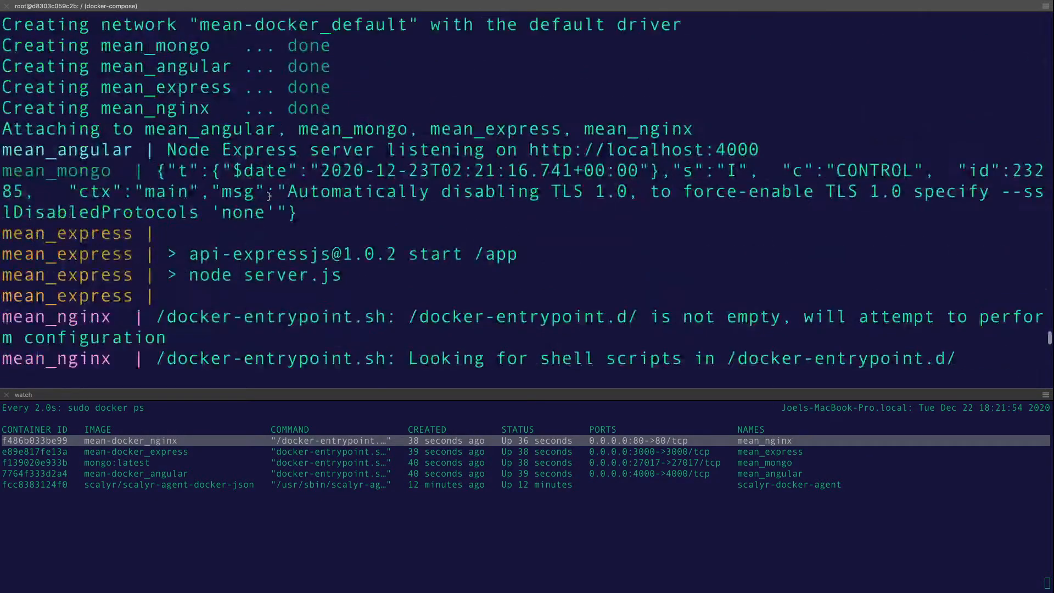
key(ctrl+Left)
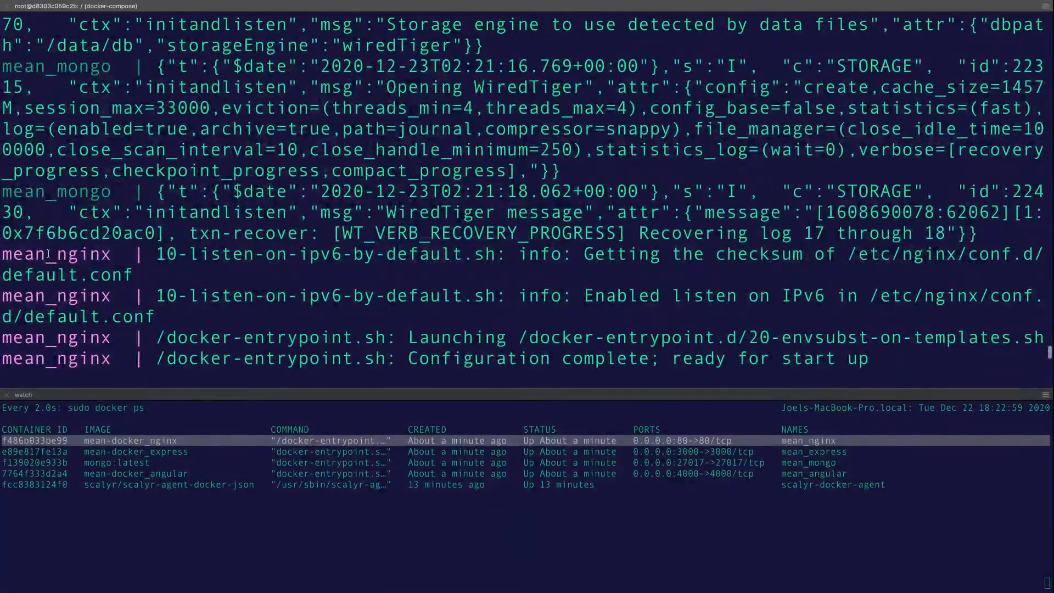
double_click(55, 254)
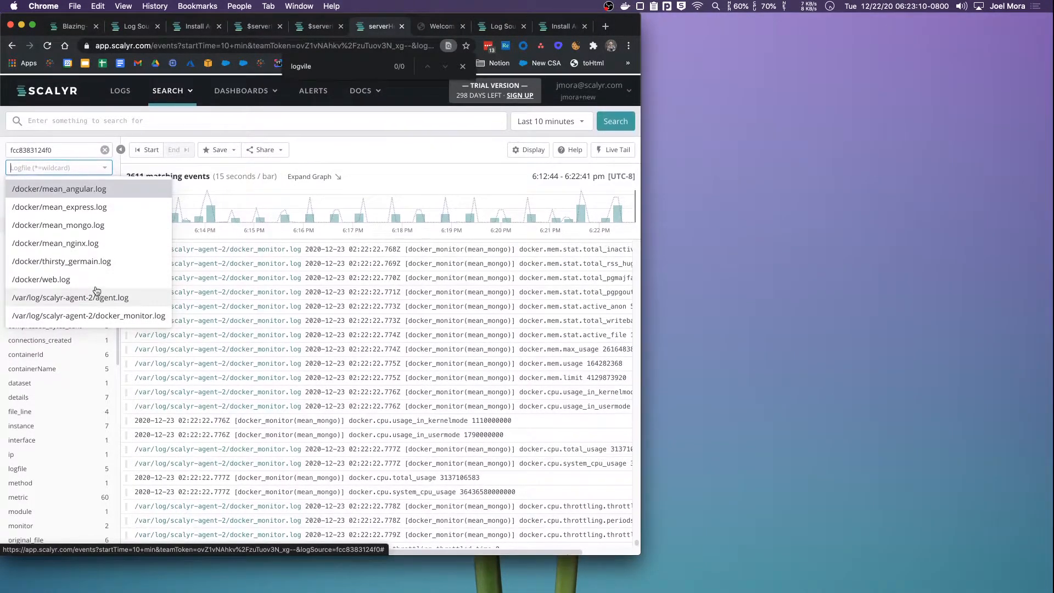
Filter Scalyr results to /docker/mean_nginx.log and select 'Looking' in a log line
click(82, 242)
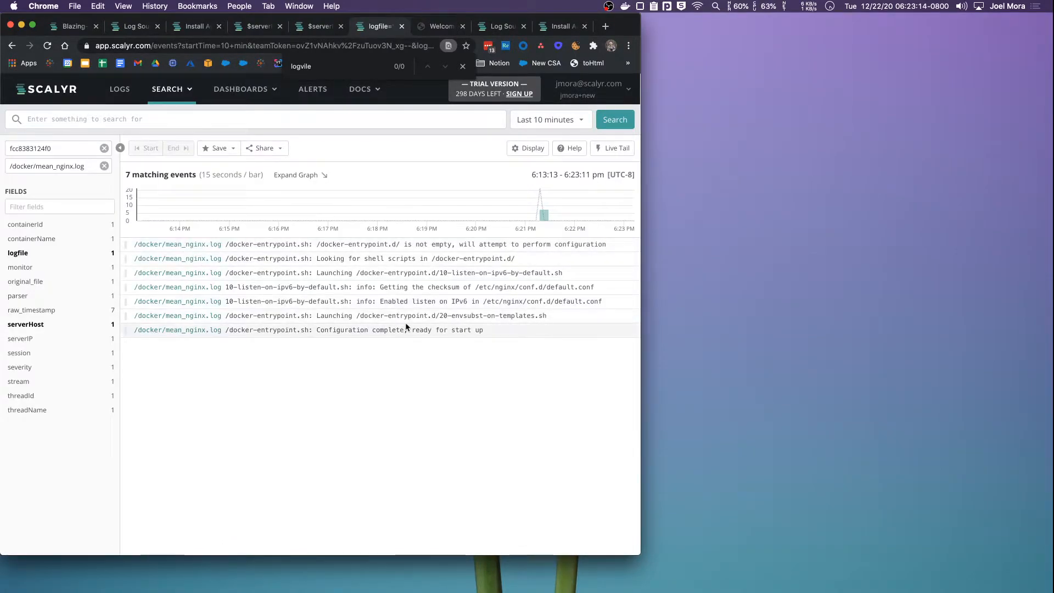
key(ctrl+Right)
key(ctrl+Left)
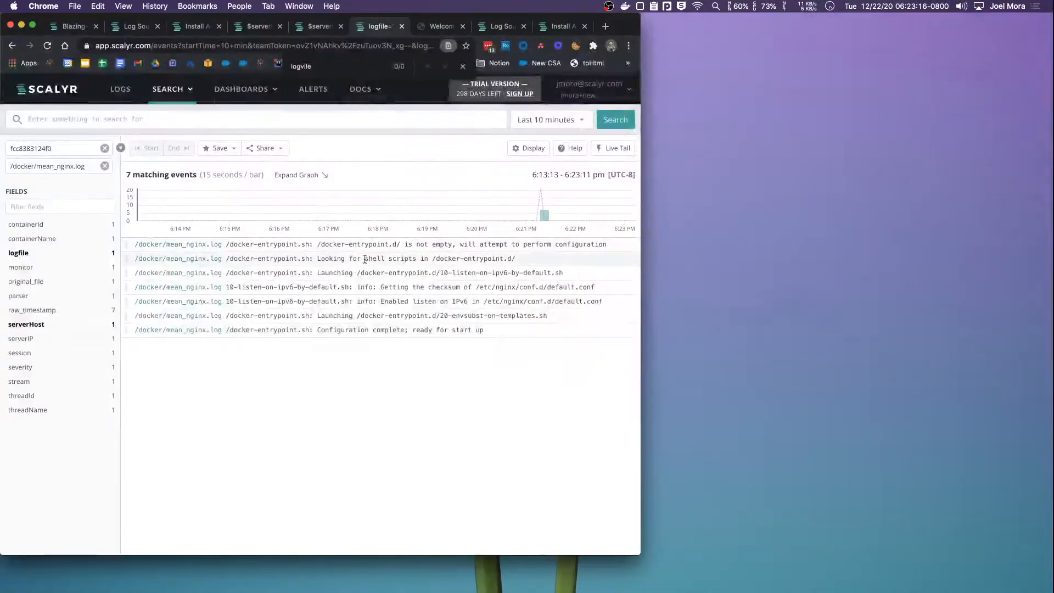
double_click(332, 259)
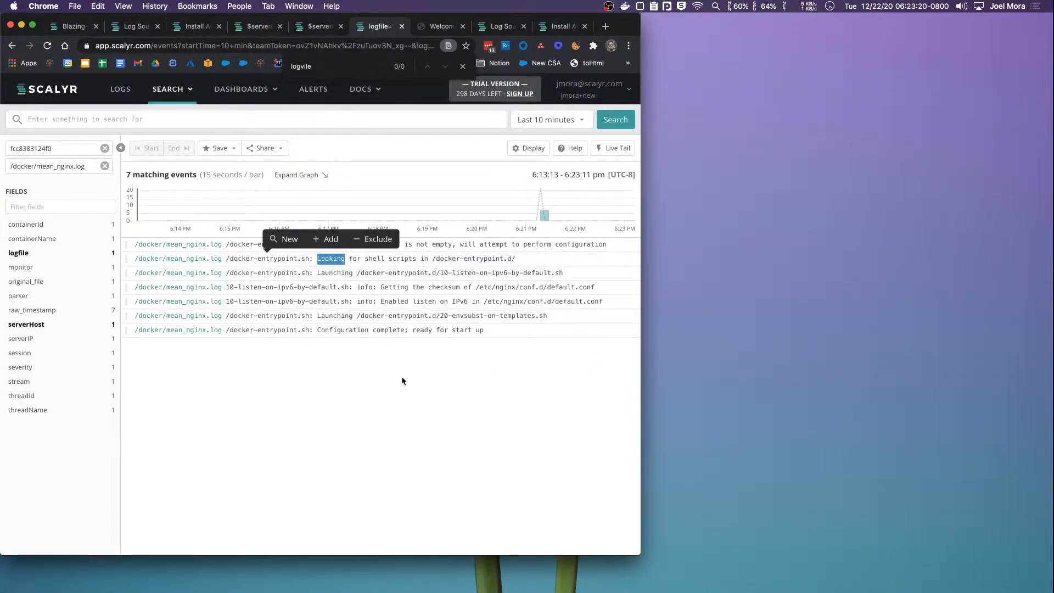
Search the nginx log for "Looking" and rerun it as a $ regex query
click(198, 125)
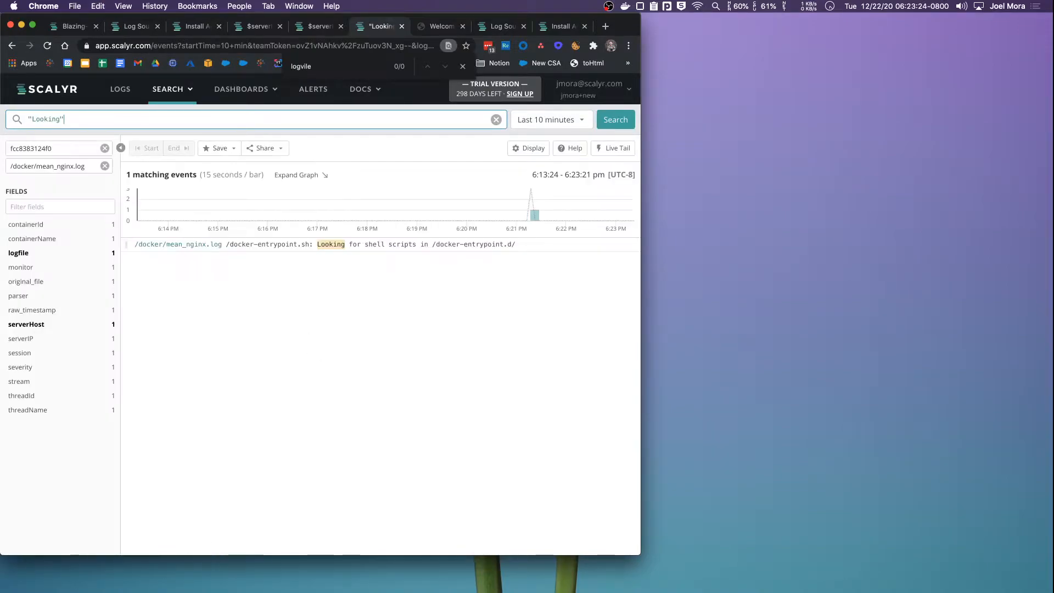
click(30, 120)
text($)
key(Return)
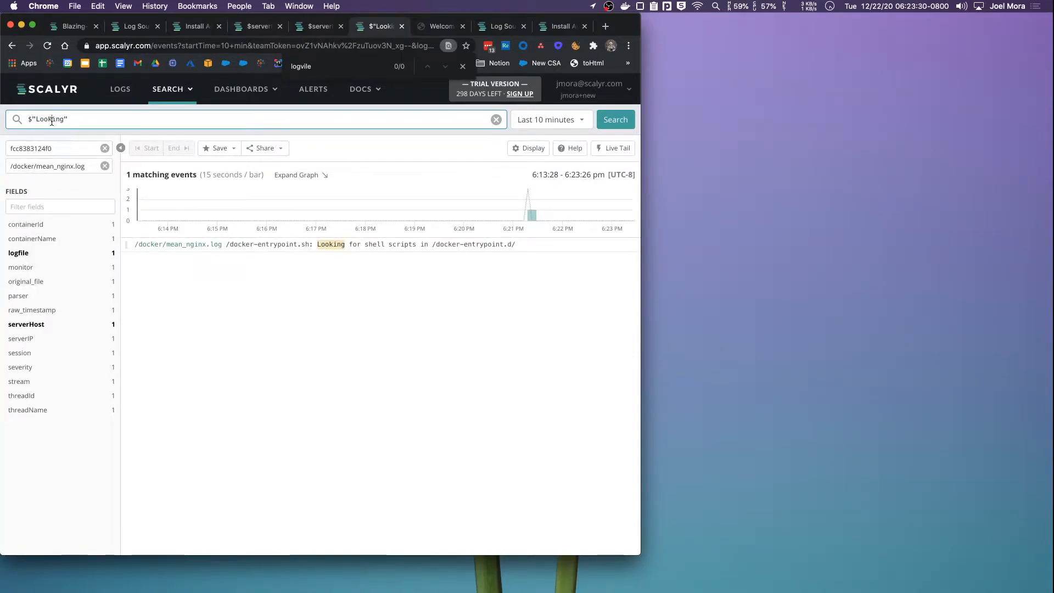
Change the regex to Look\w+, run it, and return to the terminal
key(BackSpace)
key(BackSpace)
key(BackSpace)
text(\\)
text(w+)
key(Left)
key(Left)
key(BackSpace)
key(Return)
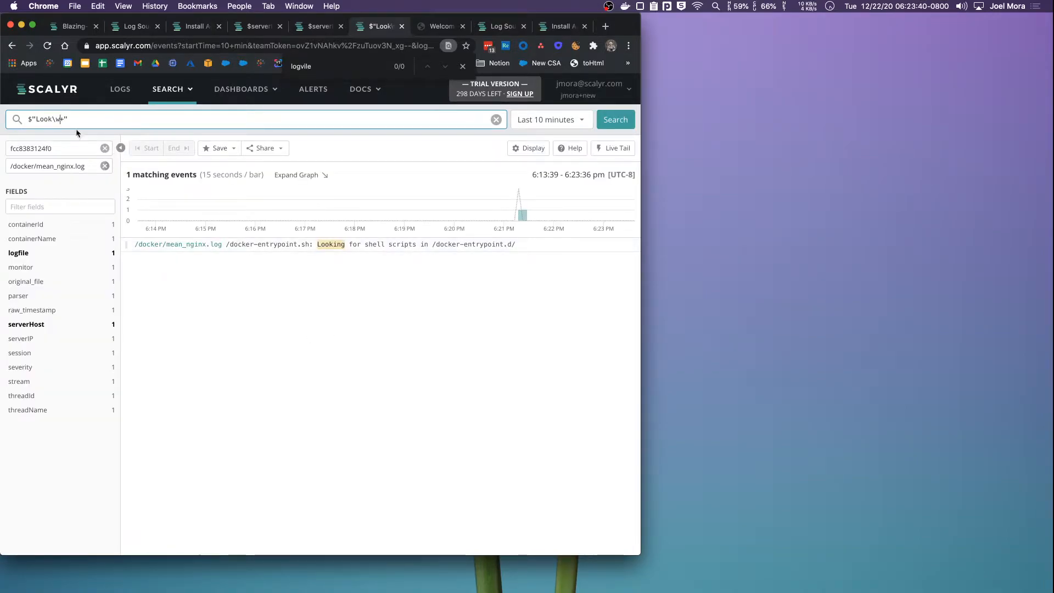
key(super+Tab)
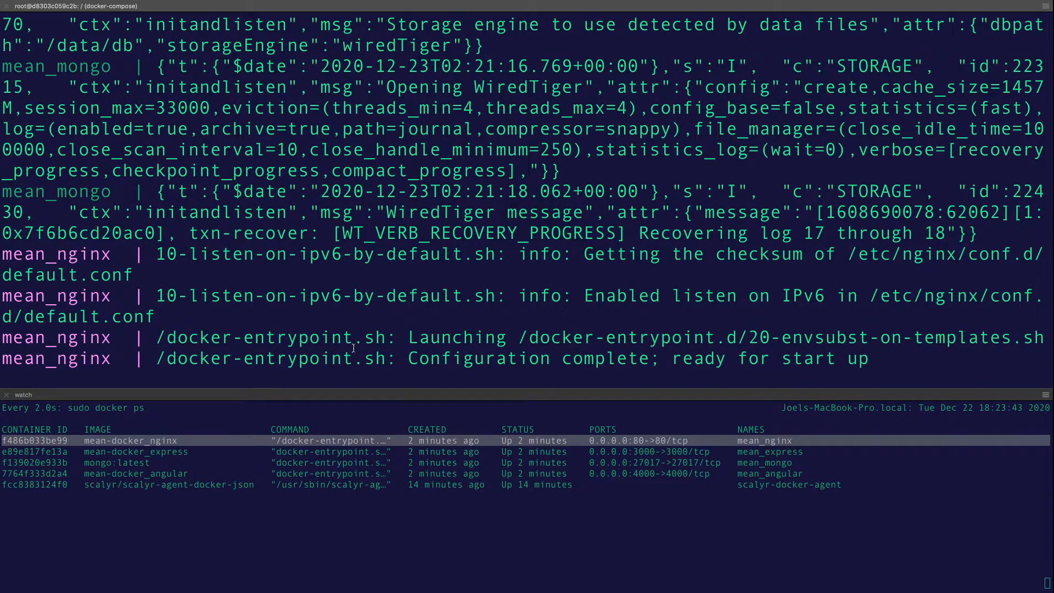
Put Scalyr in its own window on the left, with the localhost browser window on the right
key(super+Tab)
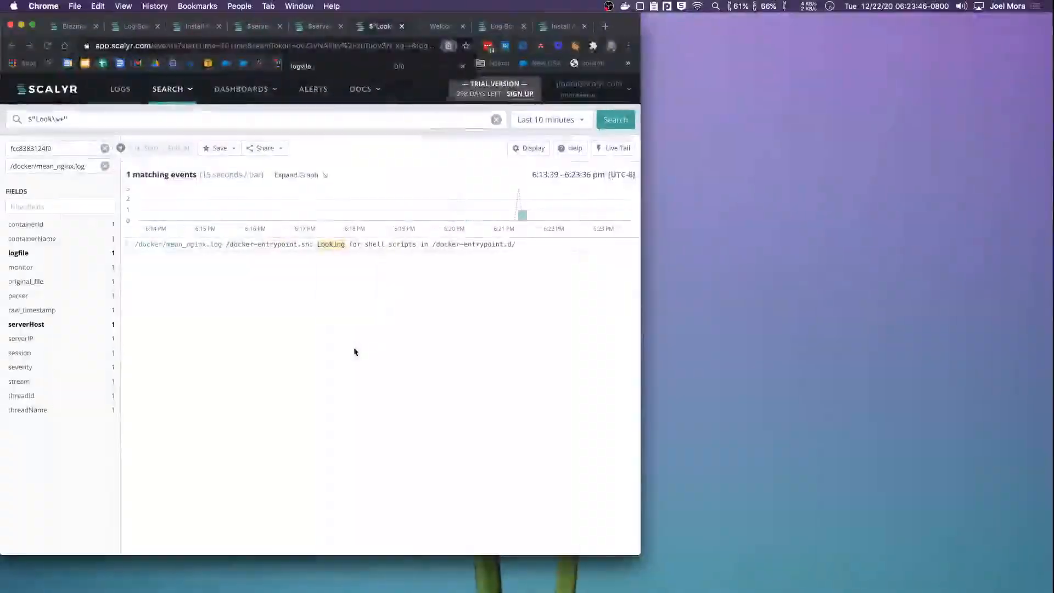
drag(373, 29, 357, 107)
drag(506, 45, 481, 60)
drag(636, 23, 1008, 40)
click(237, 63)
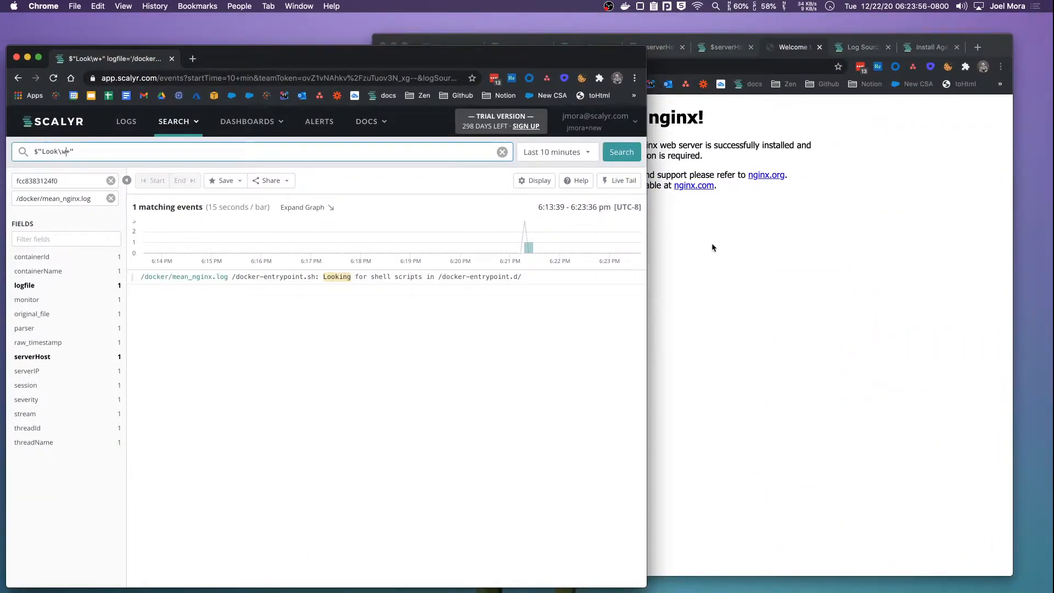
Clear the search query and start Live Tail on the nginx log
click(620, 182)
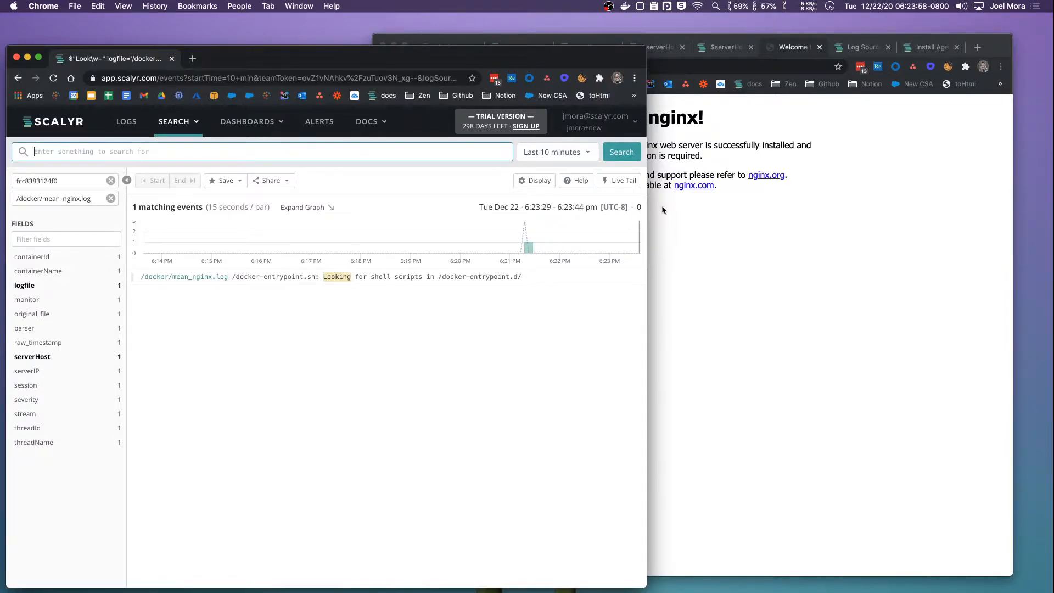
click(802, 252)
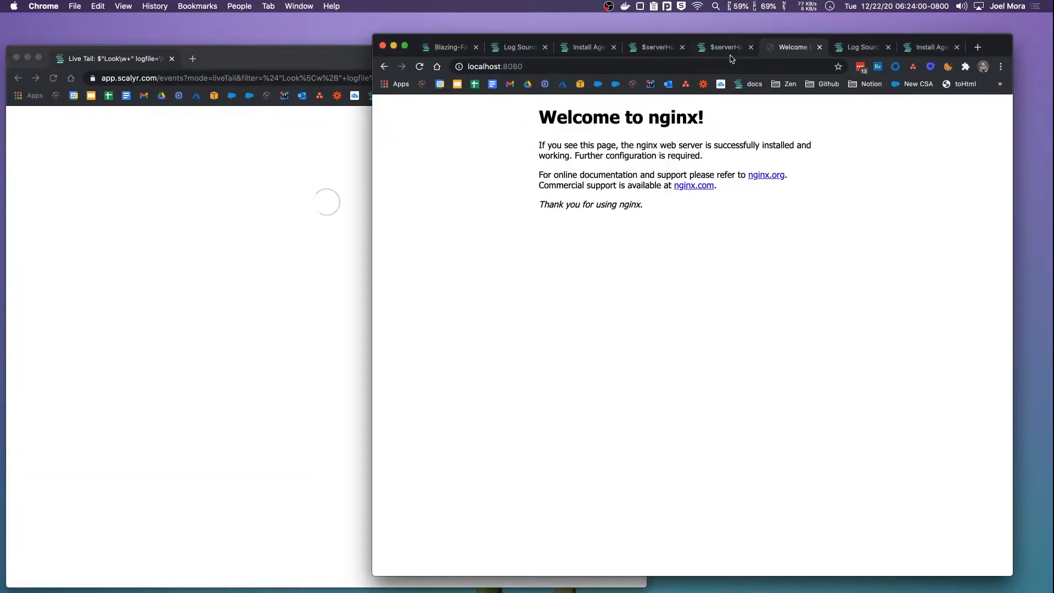
click(658, 64)
Load the app at localhost and open the Sign up registration form
text(localhost)
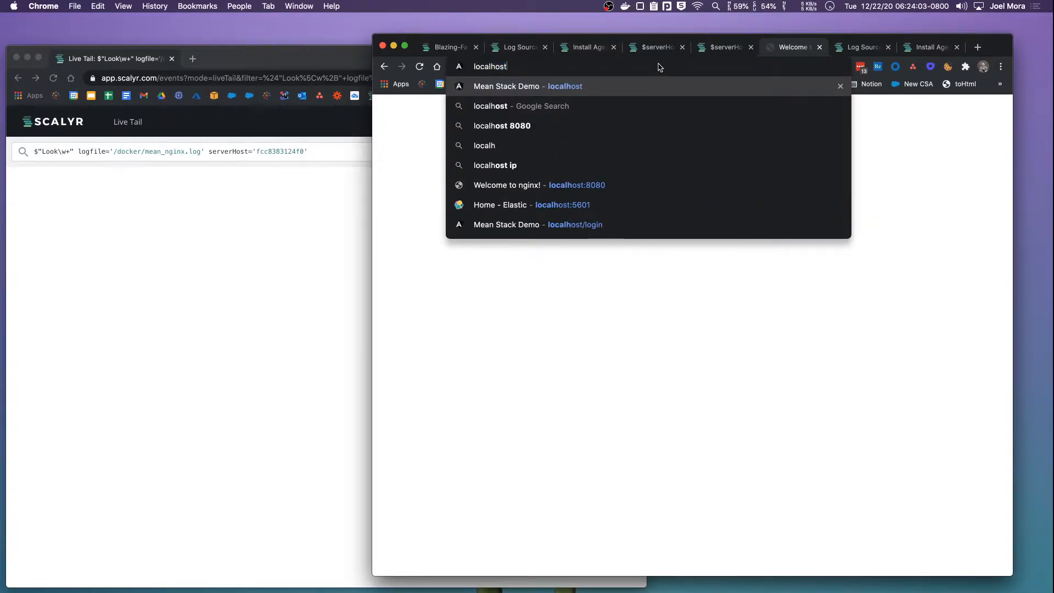
key(Return)
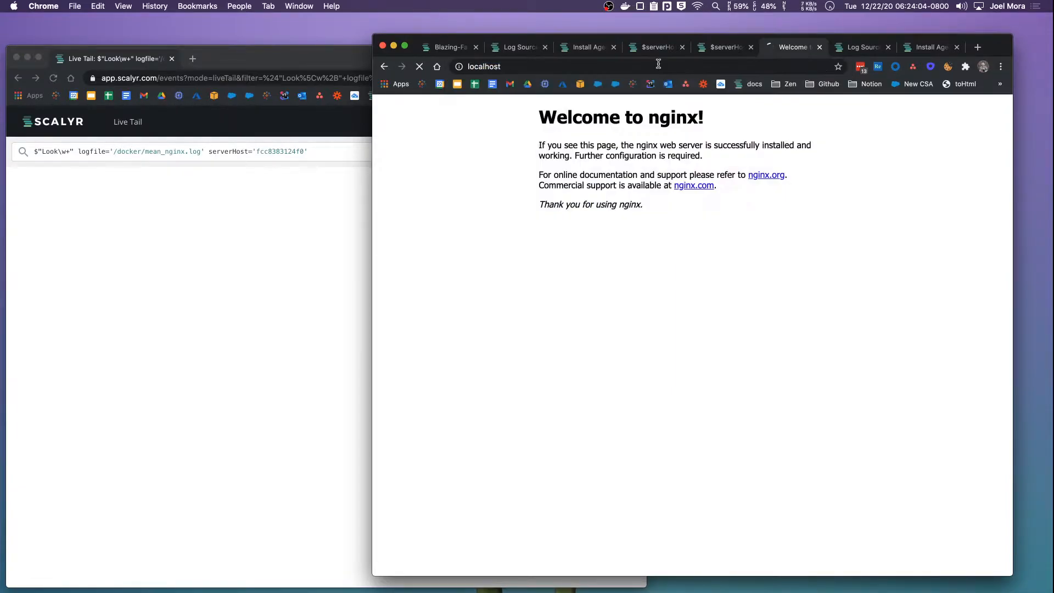
click(760, 256)
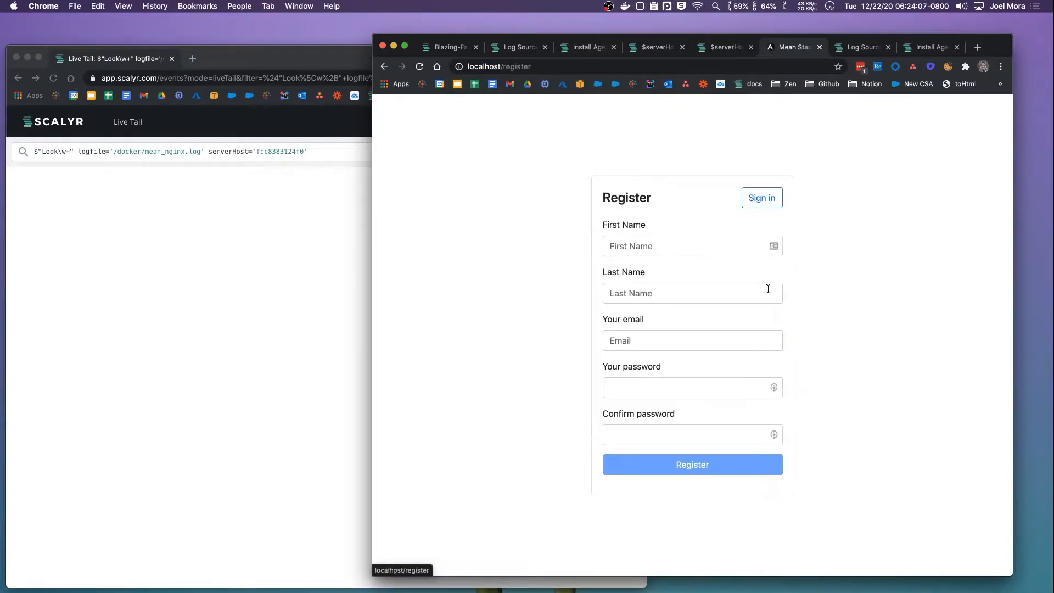
Fill in first name, last name, email, password and password confirmation on the form
key(Tab)
key(Tab)
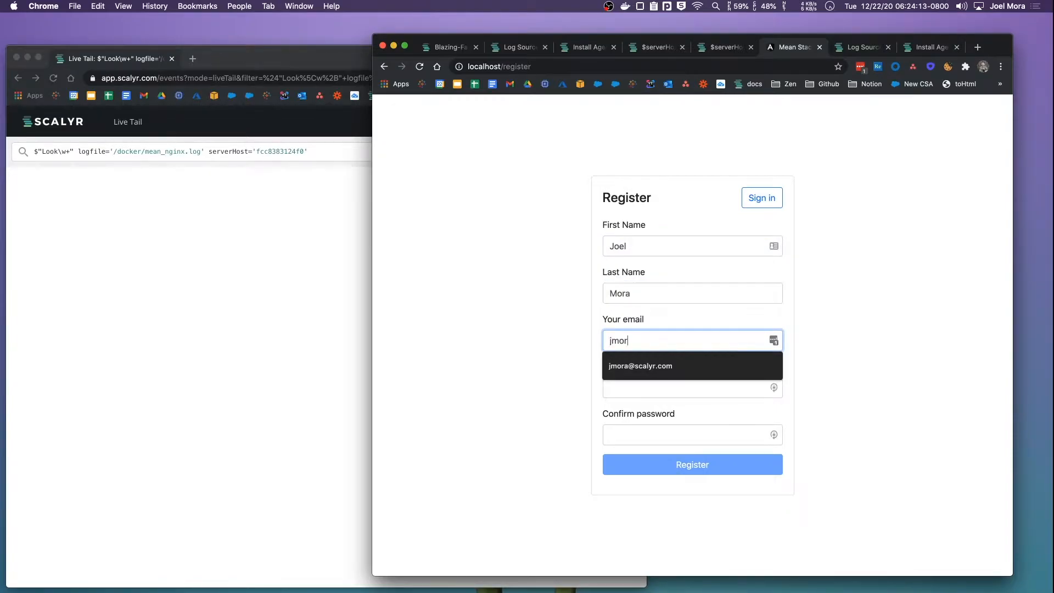
key(Tab)
text(*******)
key(Tab)
text(*******)
key(Tab)
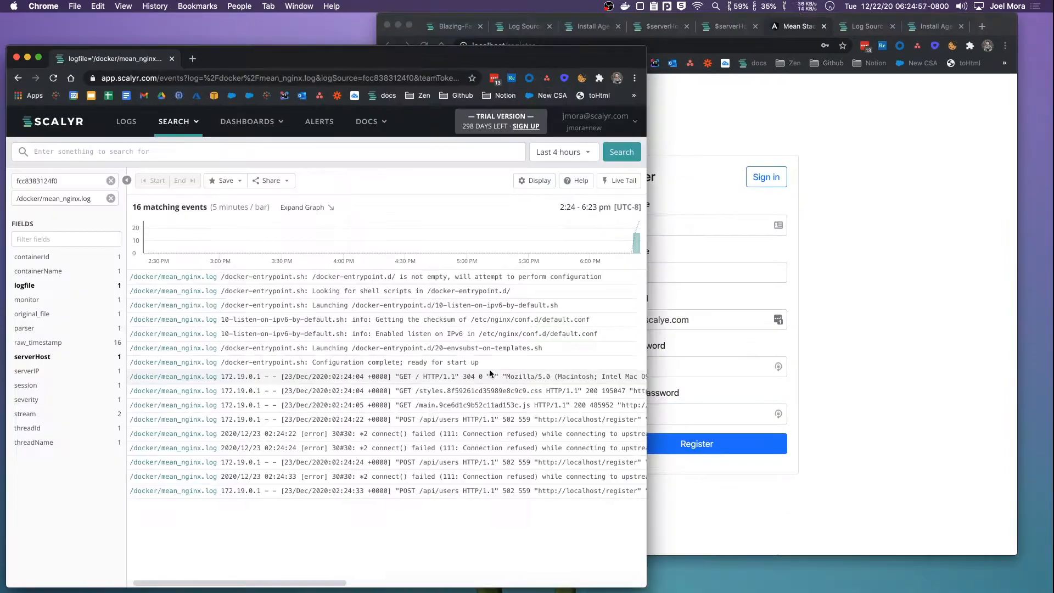
scroll(489, 369, right, 6)
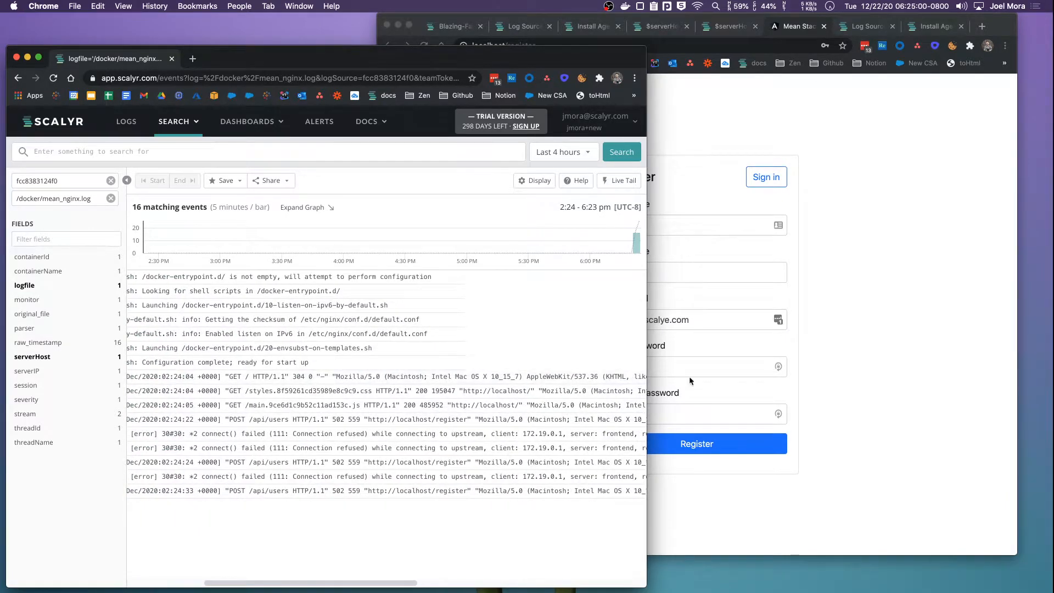
Inspect the /api/users request line in the Scalyr log, then close its details
click(785, 379)
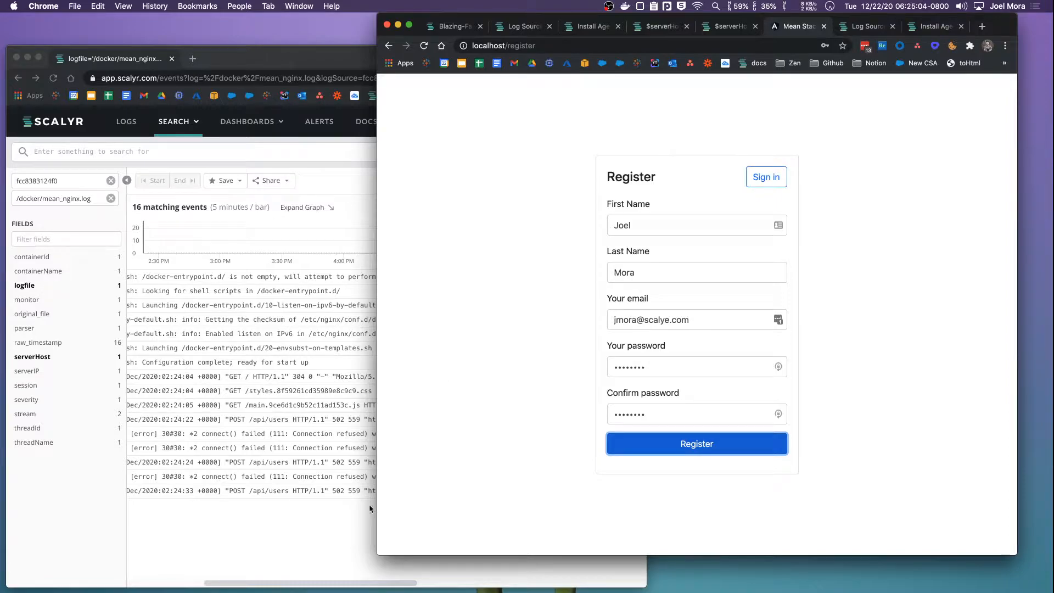
click(332, 512)
click(940, 312)
click(269, 526)
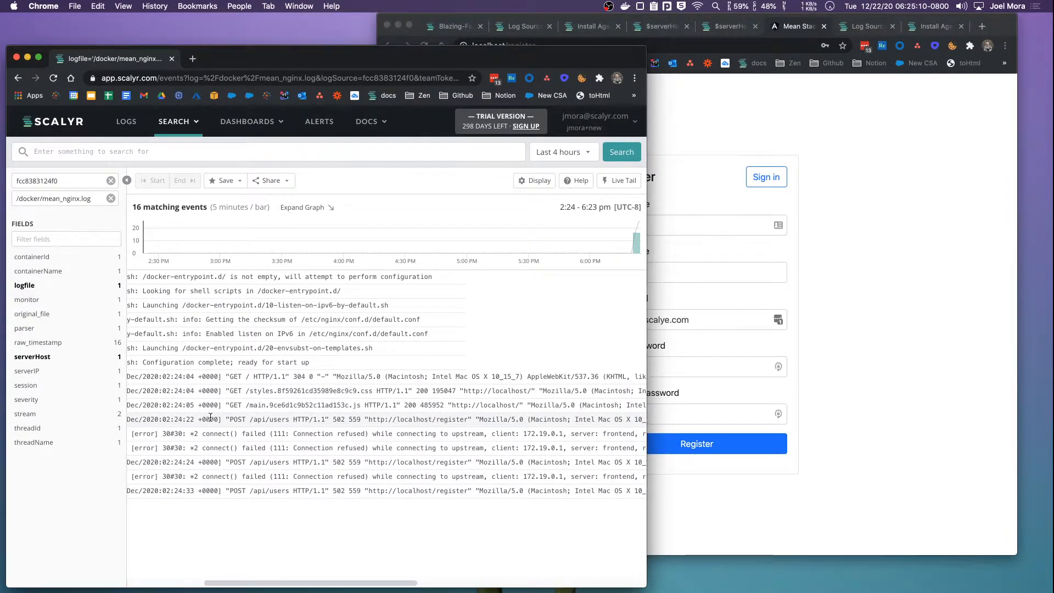
scroll(269, 417, left, 3)
scroll(329, 417, left, 5)
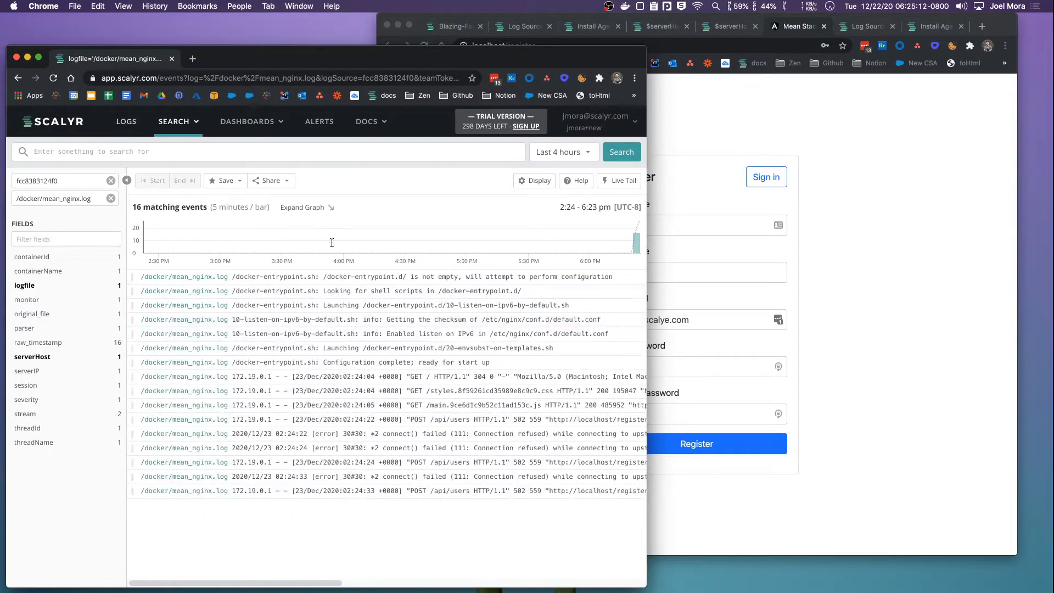
scroll(409, 419, right, 2)
drag(407, 419, 428, 419)
click(428, 420)
scroll(429, 422, right, 2)
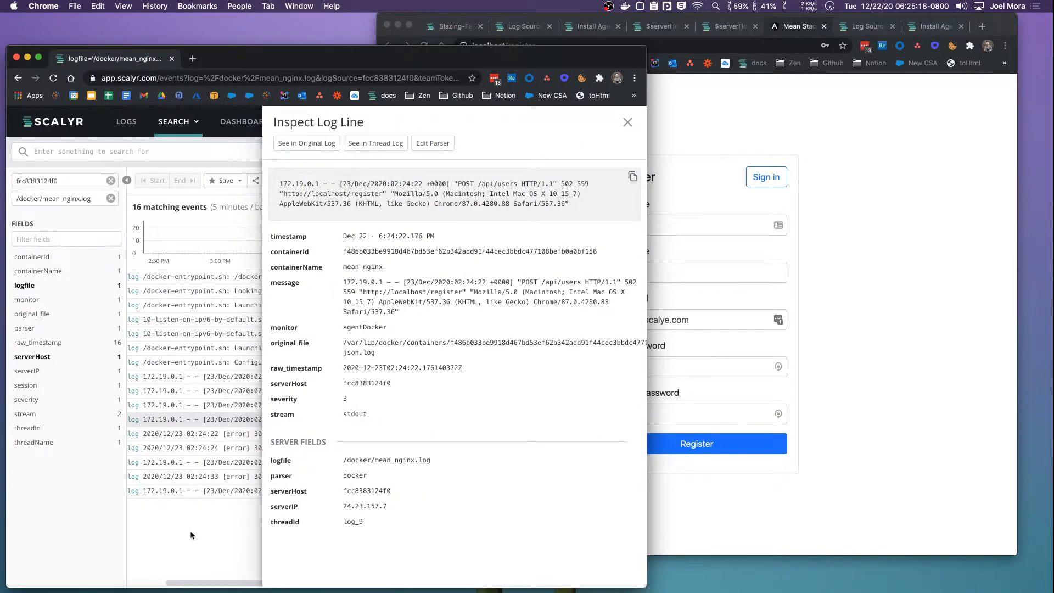
click(627, 122)
Open the connect() failed error details and select upstream 172.19.0.4 port 4000
scroll(449, 418, right, 1)
scroll(449, 418, right, 3)
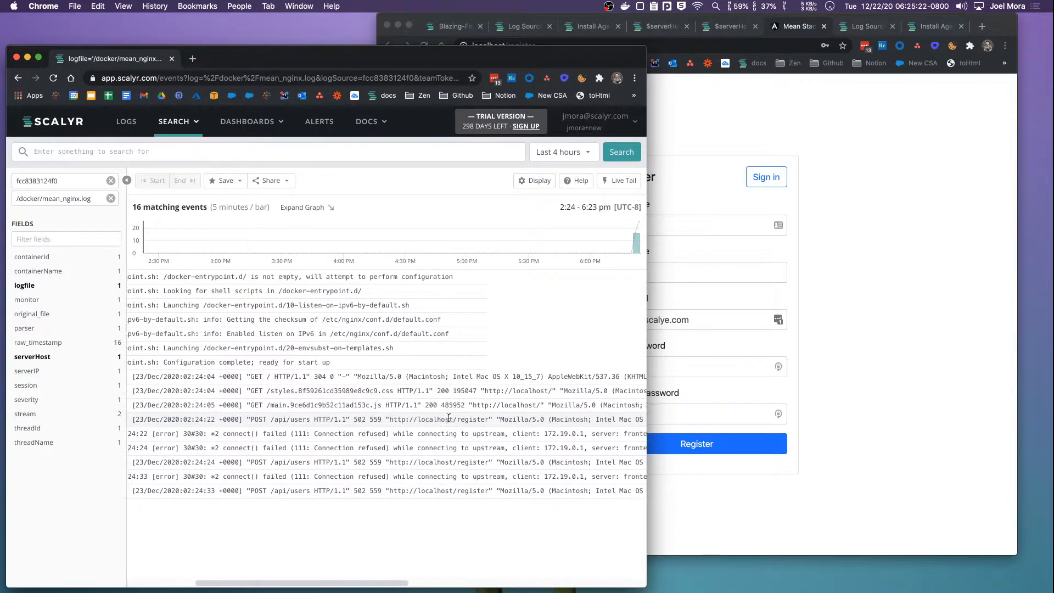
scroll(426, 424, left, 1)
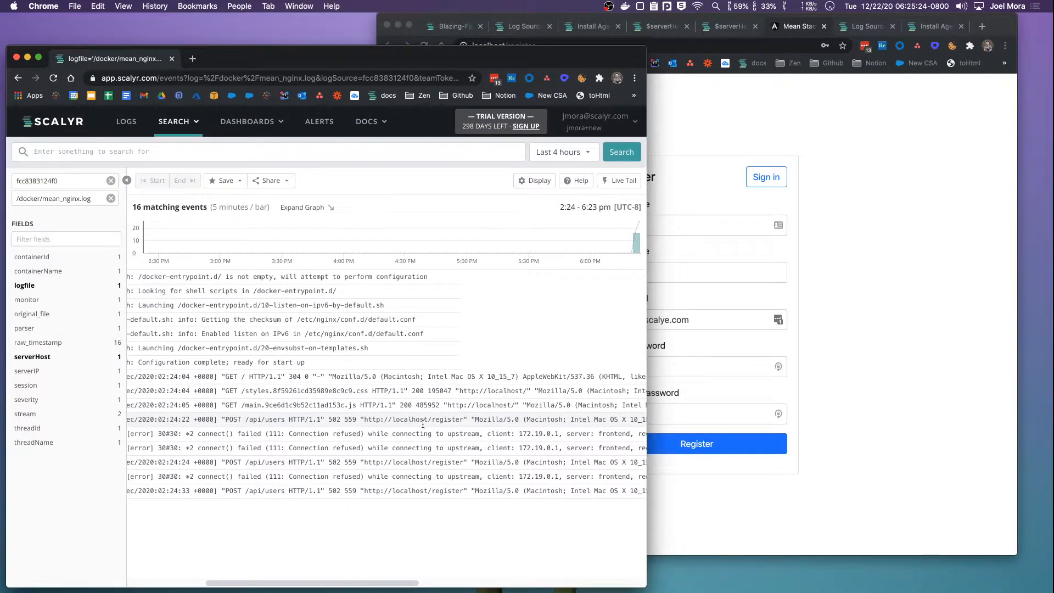
drag(366, 420, 500, 421)
scroll(500, 420, right, 10)
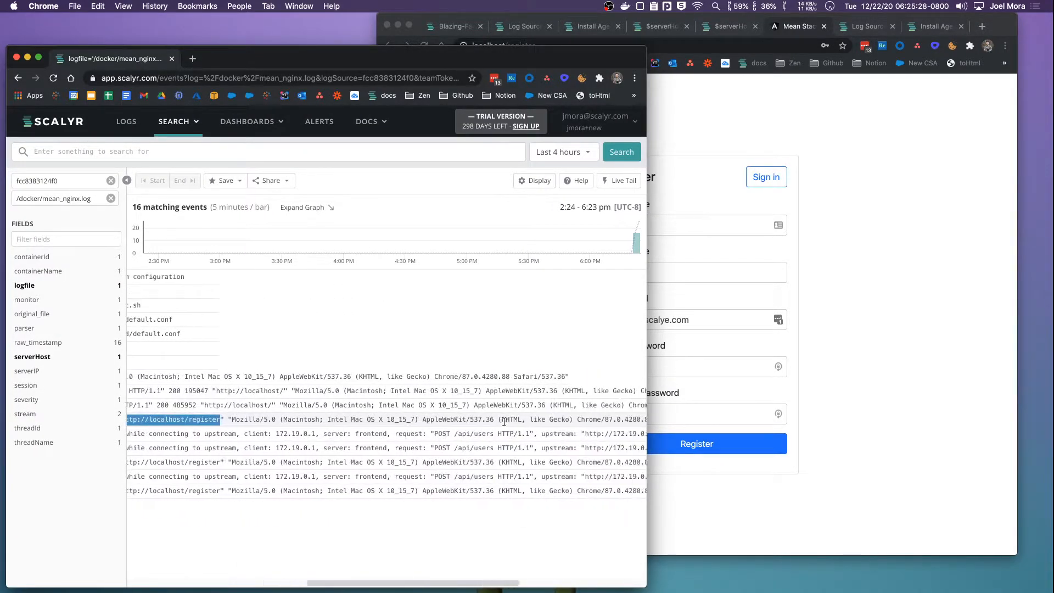
scroll(503, 425, left, 10)
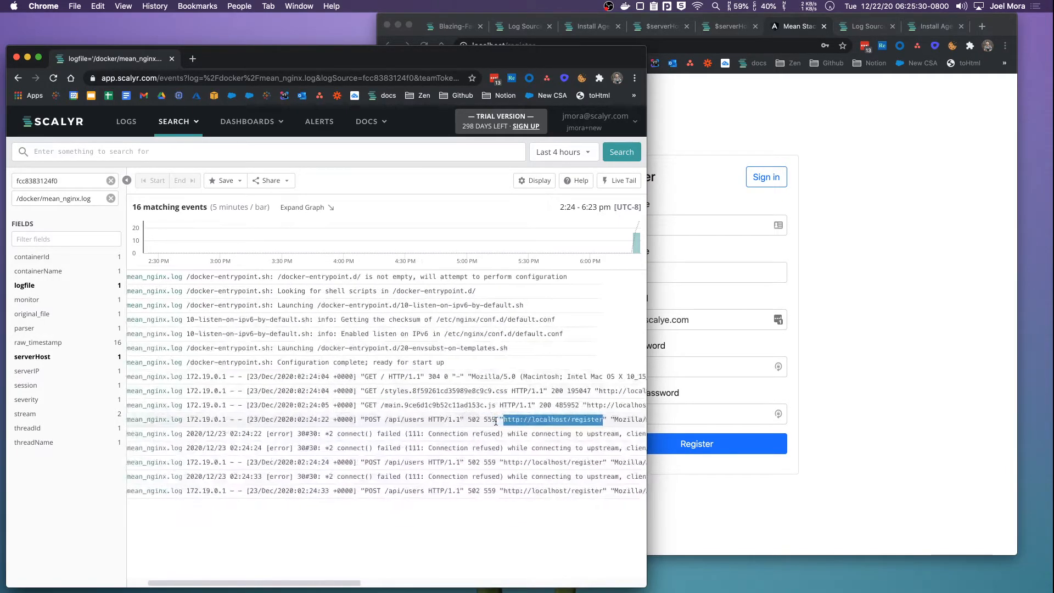
click(490, 434)
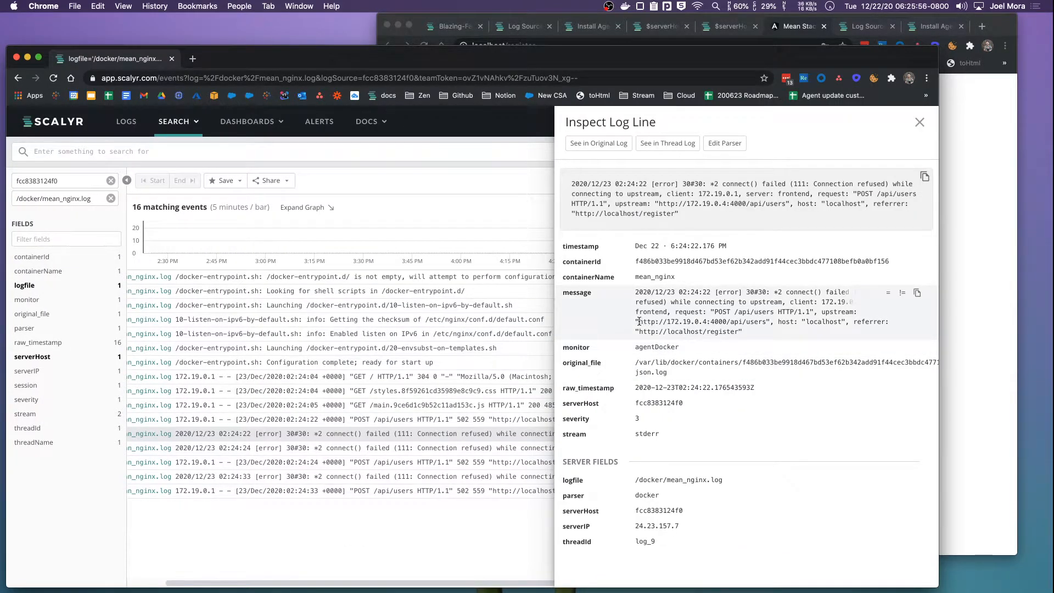
drag(639, 322, 703, 324)
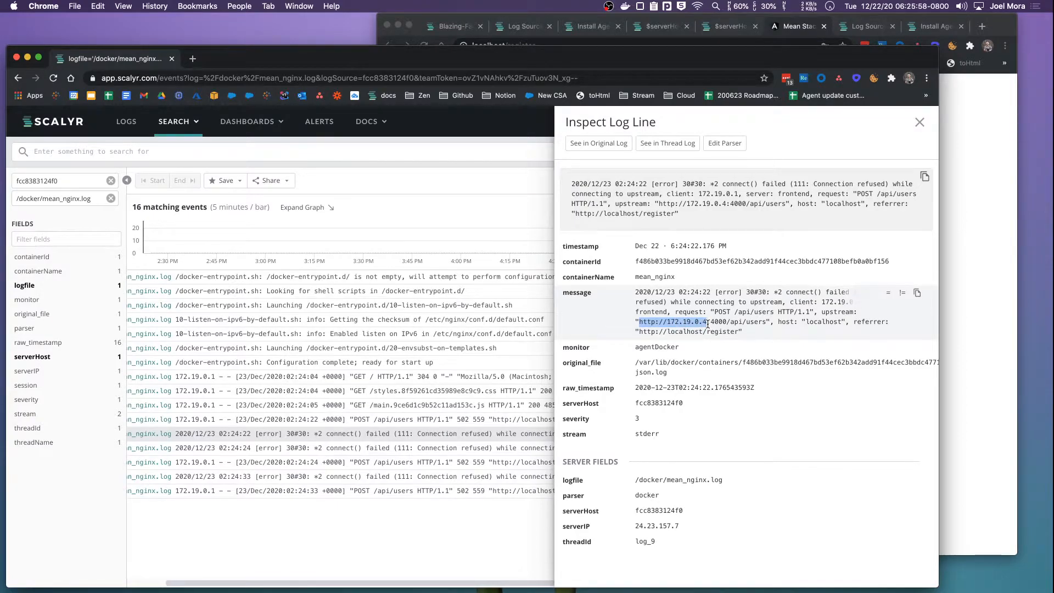
click(712, 323)
drag(725, 324, 727, 324)
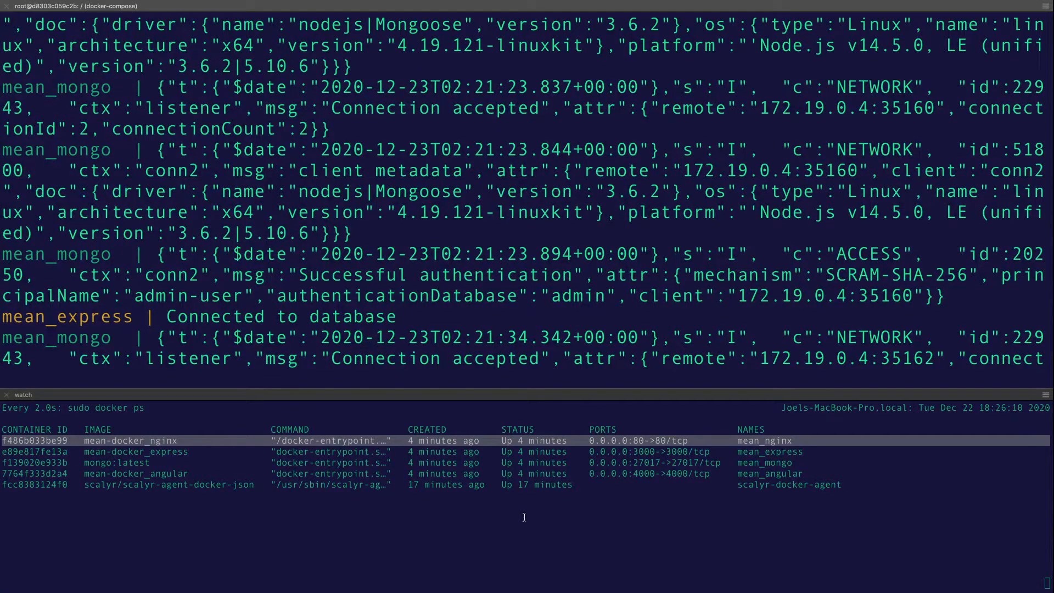
scroll(617, 332, down, 20)
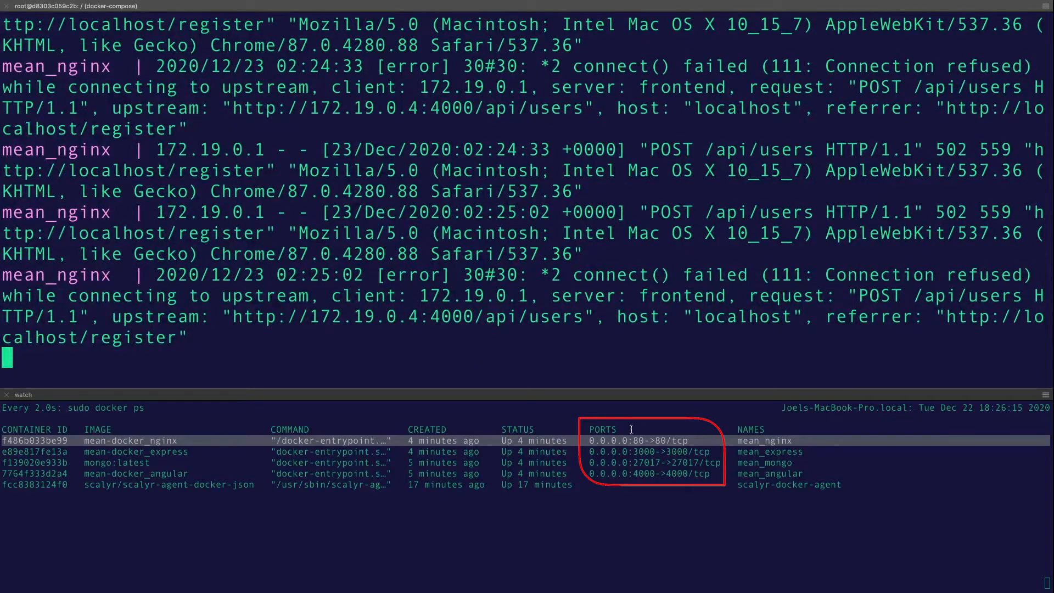
mouse_move(871, 283)
mouse_down()
mouse_move(182, 339)
mouse_move(198, 340)
mouse_up()
click(512, 474)
click(428, 478)
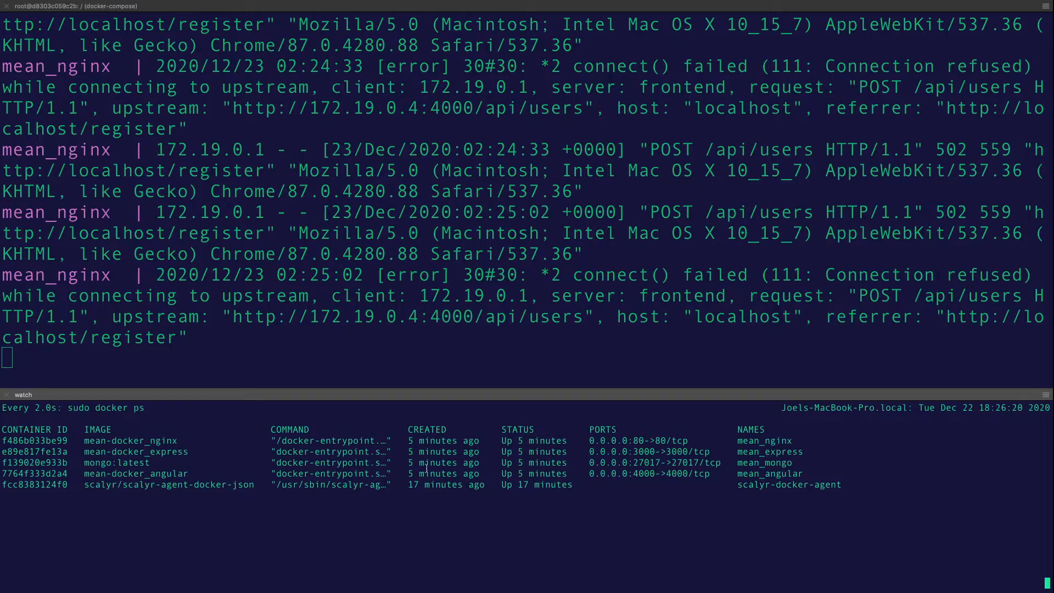
click(433, 238)
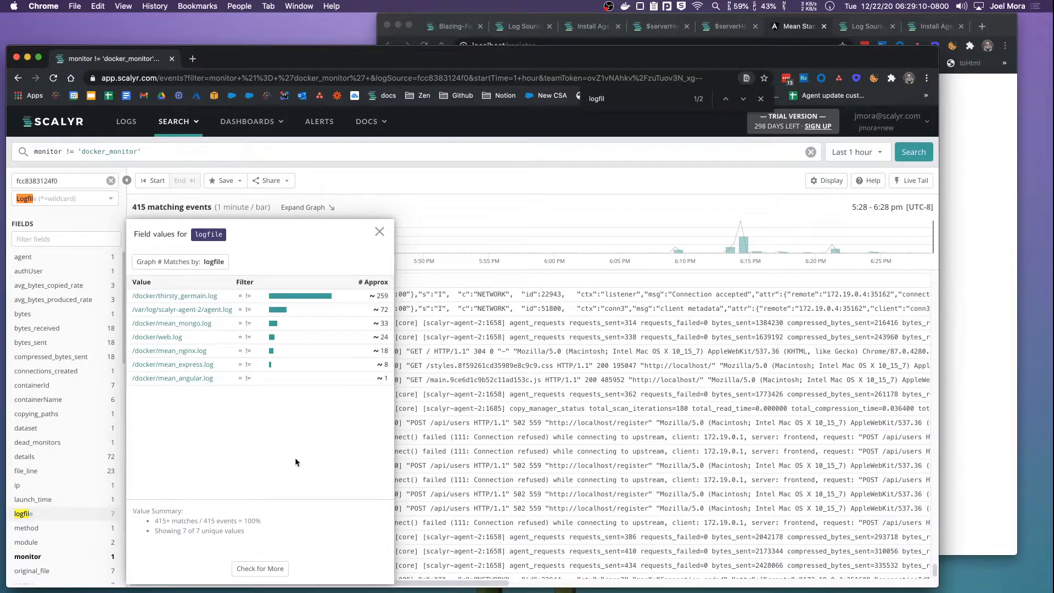
Filter to /docker/mean_express.log and confirm Express is running on port 3000
click(207, 365)
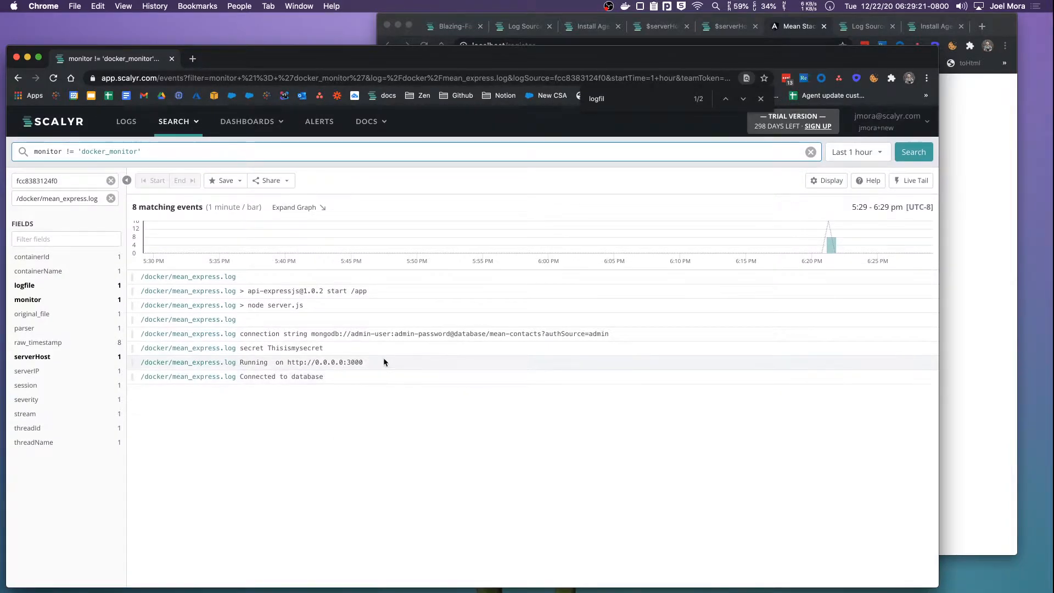
click(399, 364)
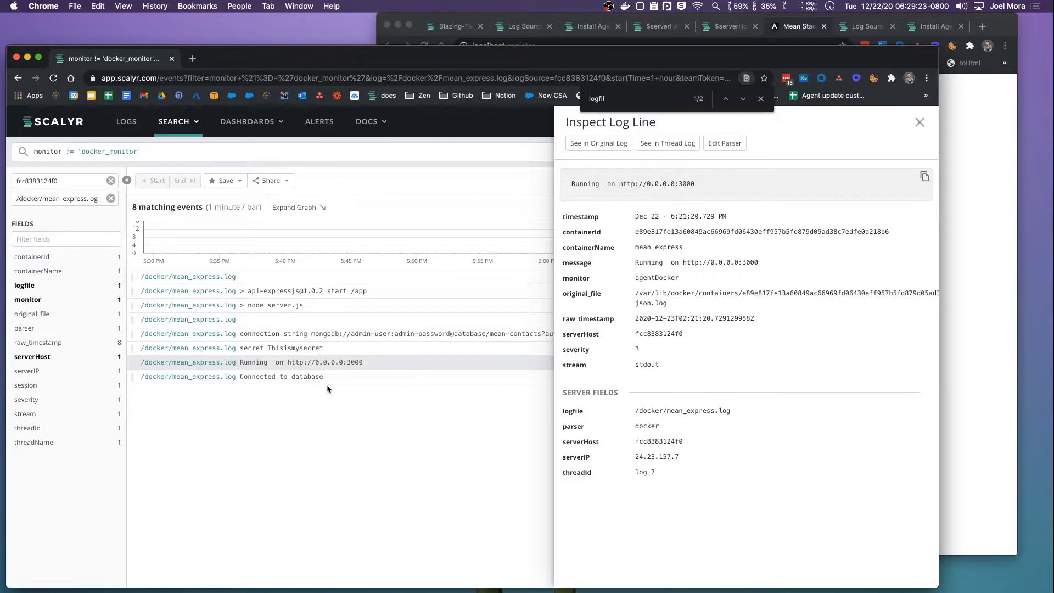
drag(364, 363, 308, 362)
click(357, 362)
double_click(356, 361)
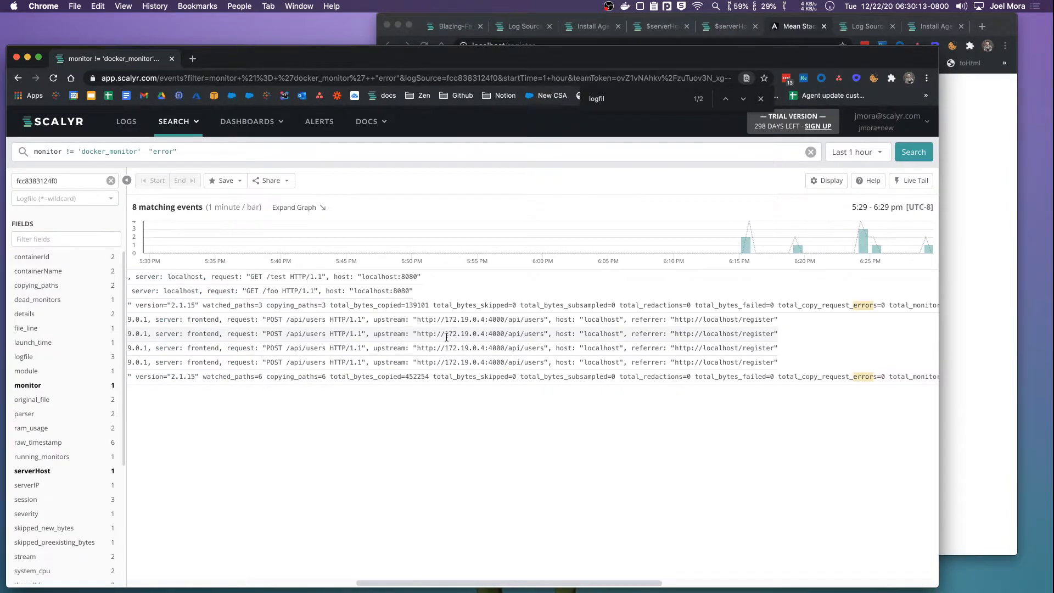
Compare with the upstream :4000 in the nginx error and bring up the nginx.conf diff
drag(507, 318, 476, 320)
key(super+Tab)
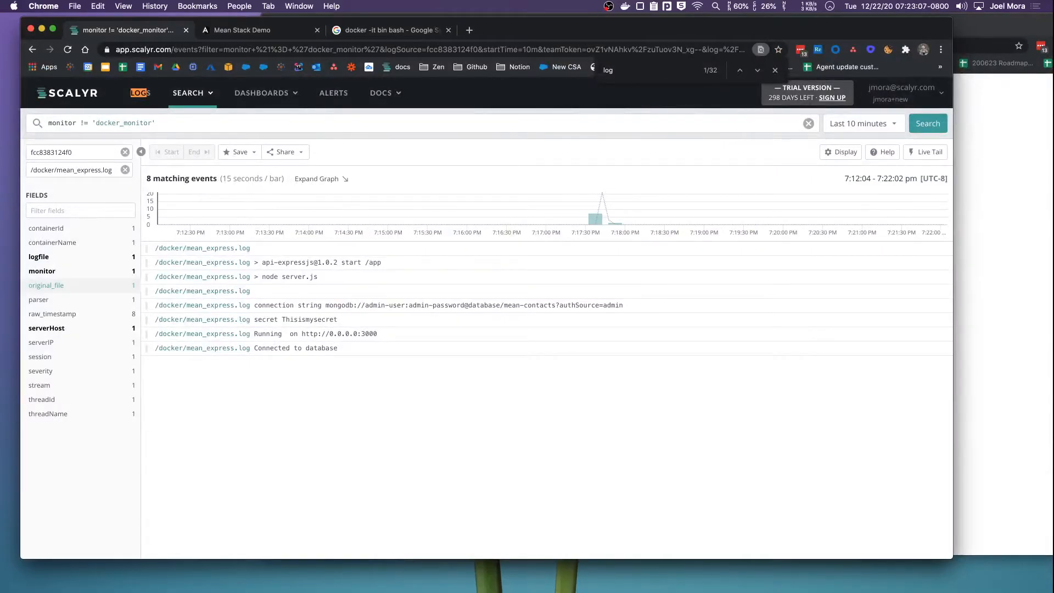
key(super+Tab)
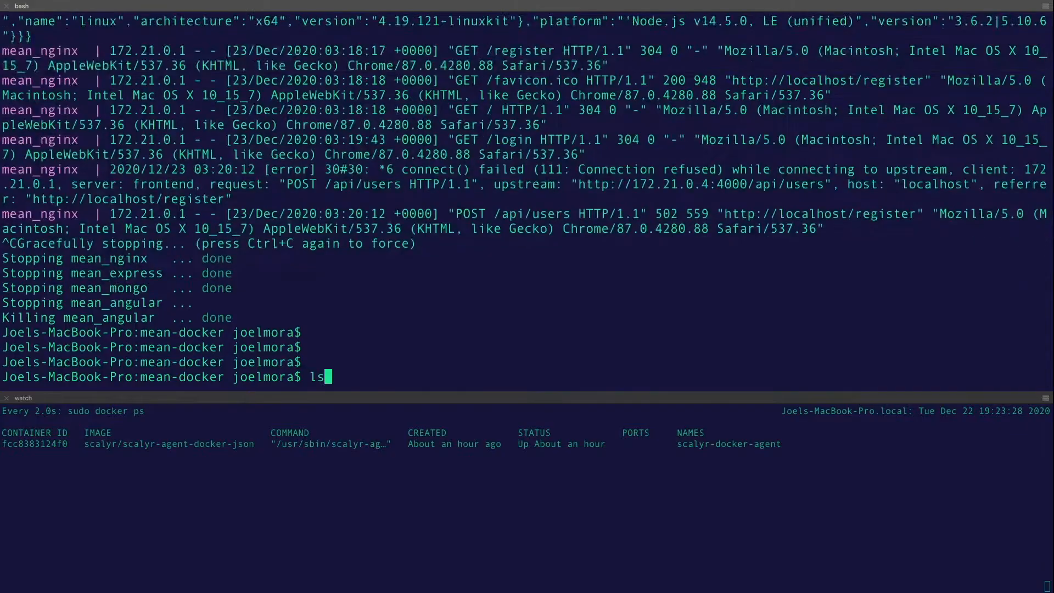
Open mean-docker/loadbalancer/nginx.conf in vim from the project directory
text(s)
key(Return)
text(cd ..)
key(Return)
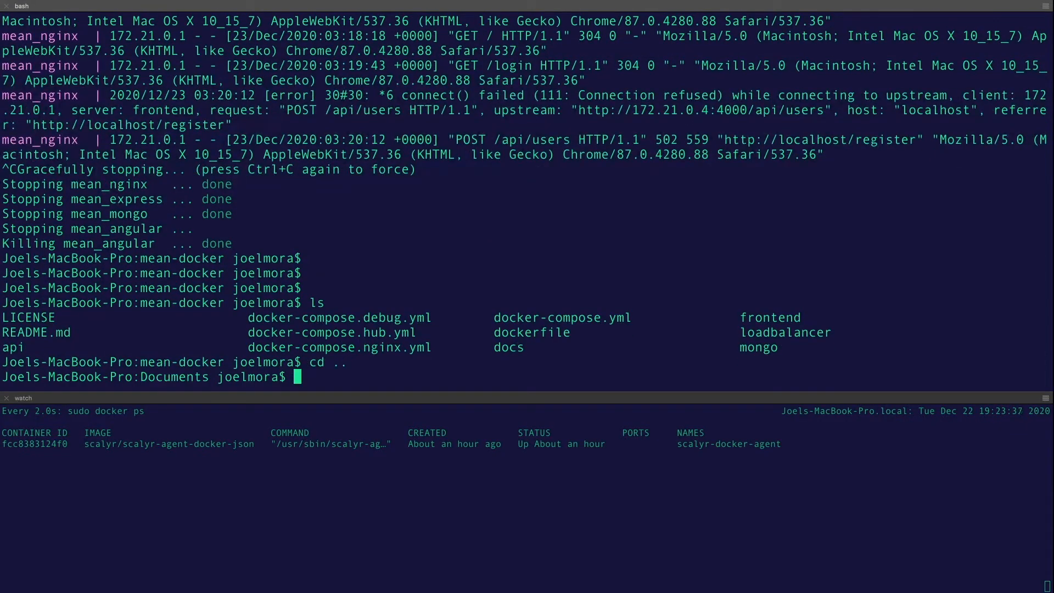
text(cd mean-docker/loadbalancer/nginx.conf)
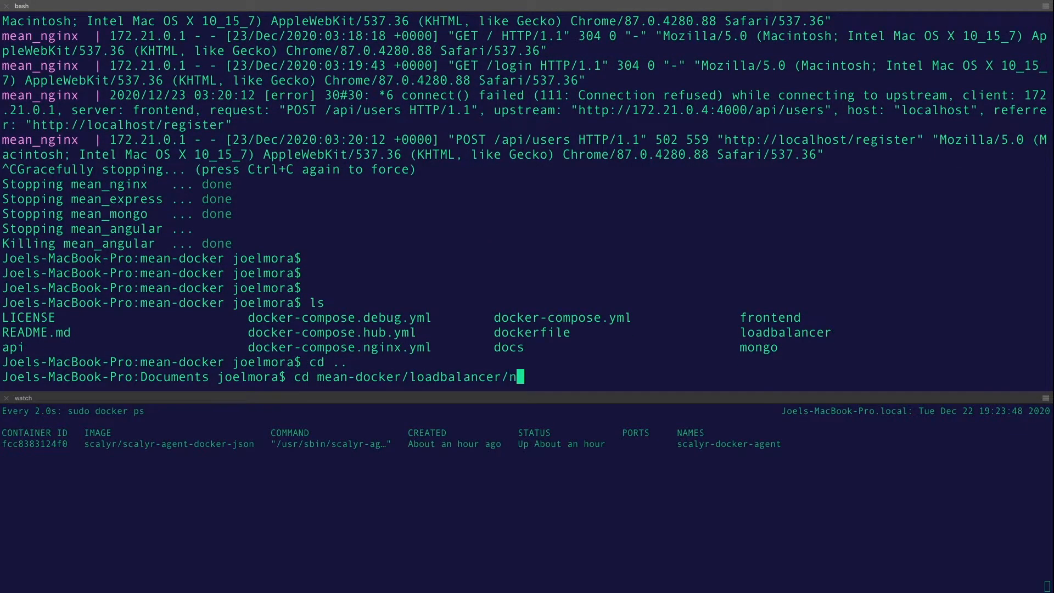
key(Return)
key(Up)
key(ctrl+a)
key(Delete)
key(Delete)
key(Delete)
text(vim)
key(Return)
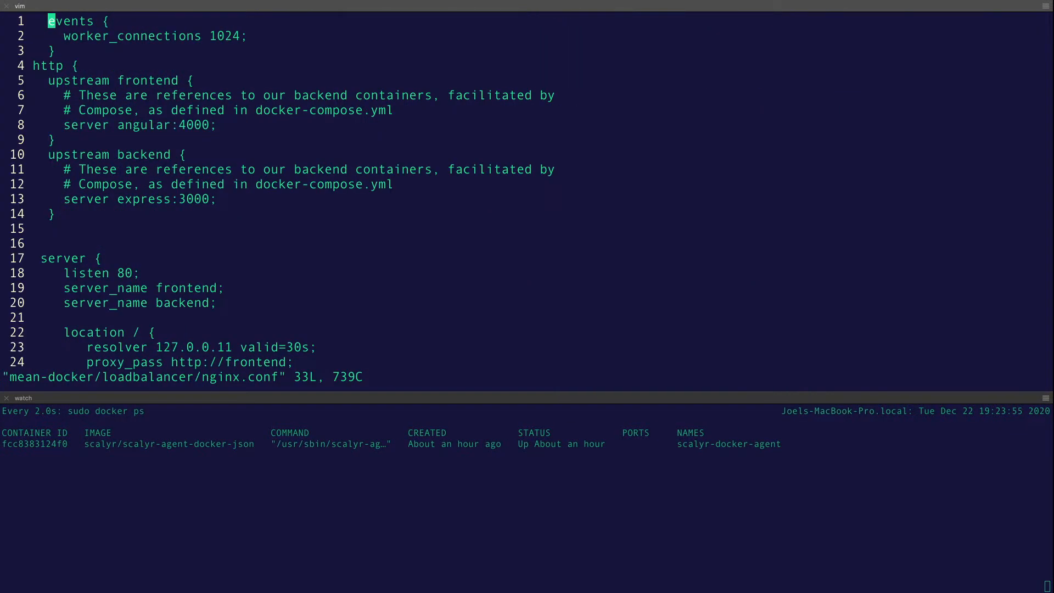
Save nginx.conf and quit vim with :wq
triple_click(187, 202)
click(264, 236)
text(:wq)
key(Return)
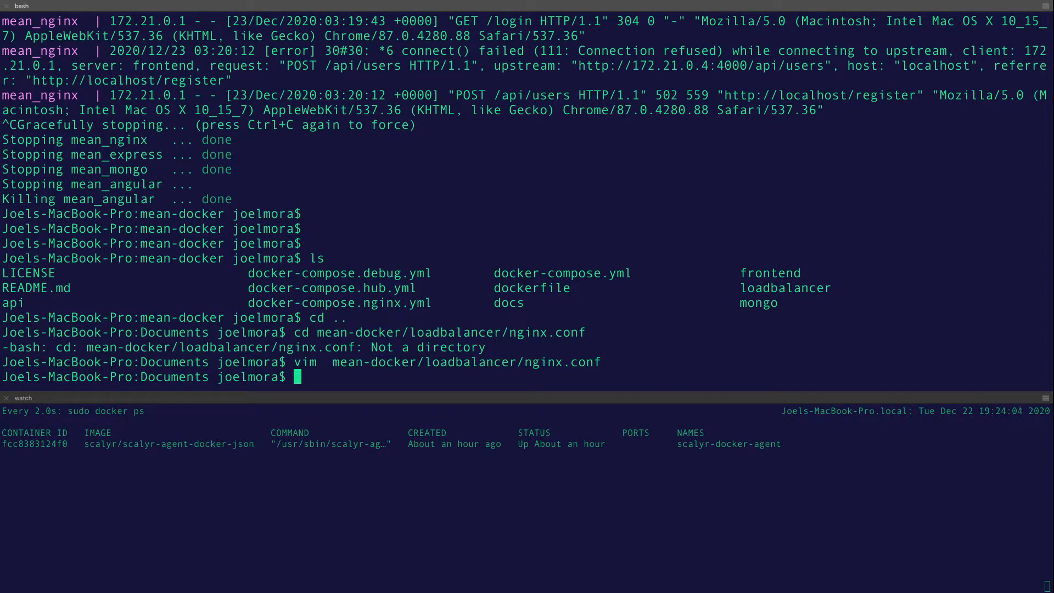
Run sudo docker system prune -a, entering the password and confirming the prune
key(ctrl+r)
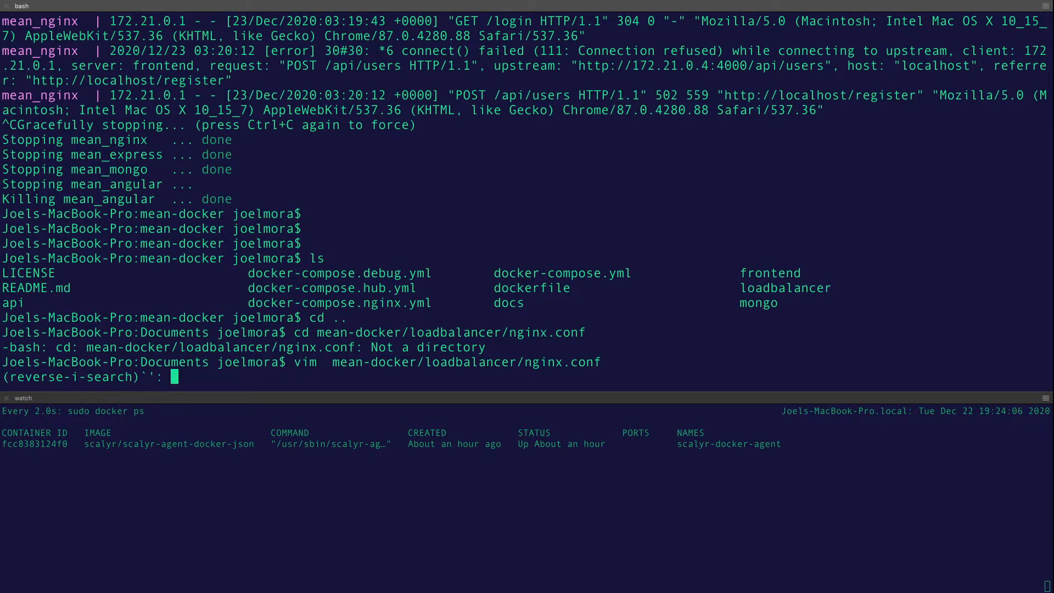
key(ctrl+l)
text(up)
key(ctrl+g)
text(sudo docker system prune -a)
key(Return)
key(Return)
text(y)
key(Return)
key(Up)
Rerun sudo docker-compose -f docker-compose.nginx.yml up from history to start the stack
key(Down)
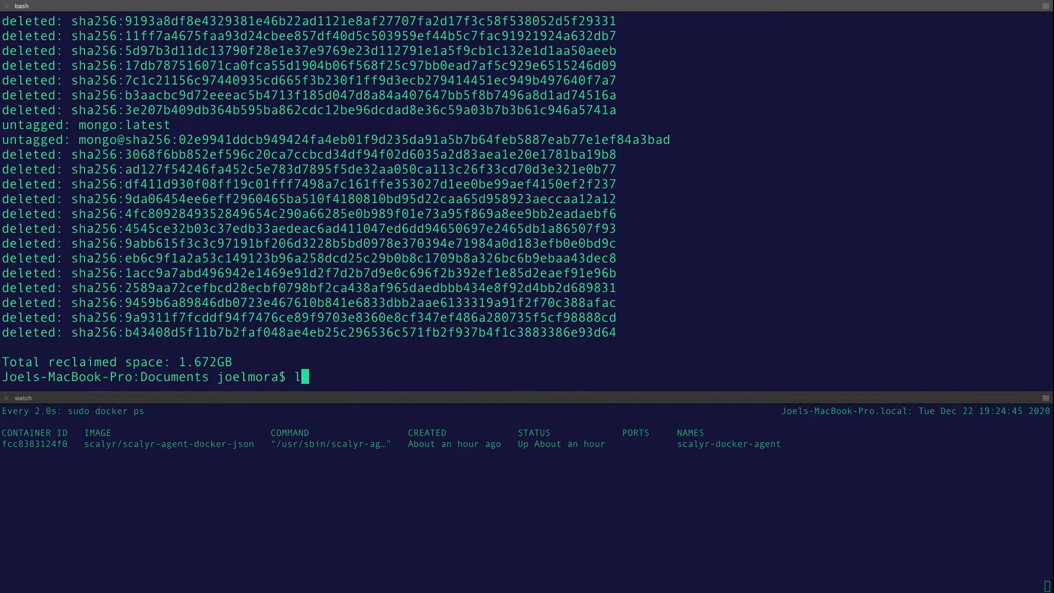
key(ctrl+l)
text(cd)
key(Up)
key(Down)
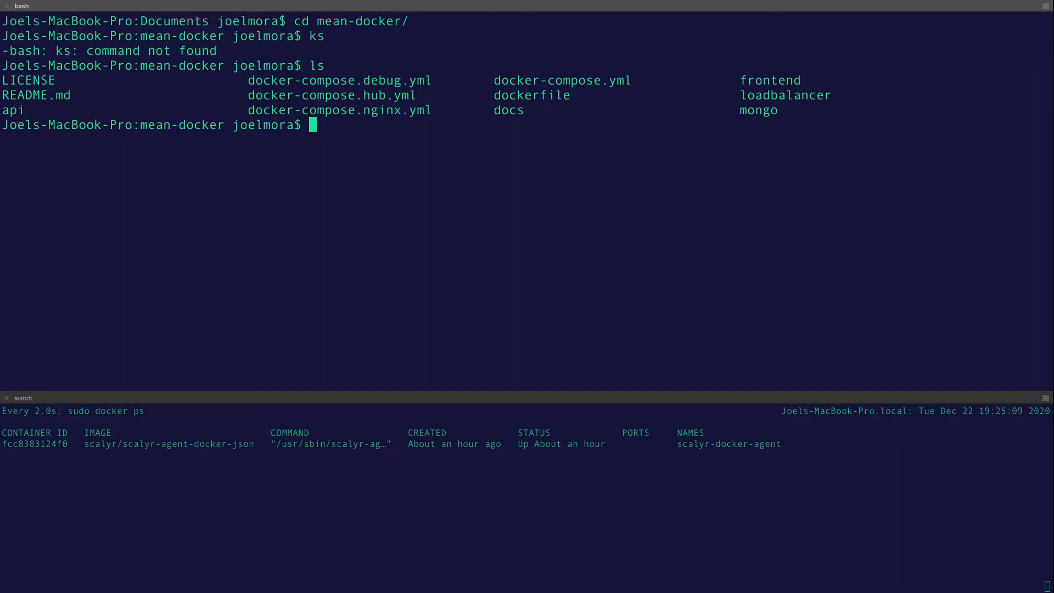
key(ctrl+r)
text(up)
key(Return)
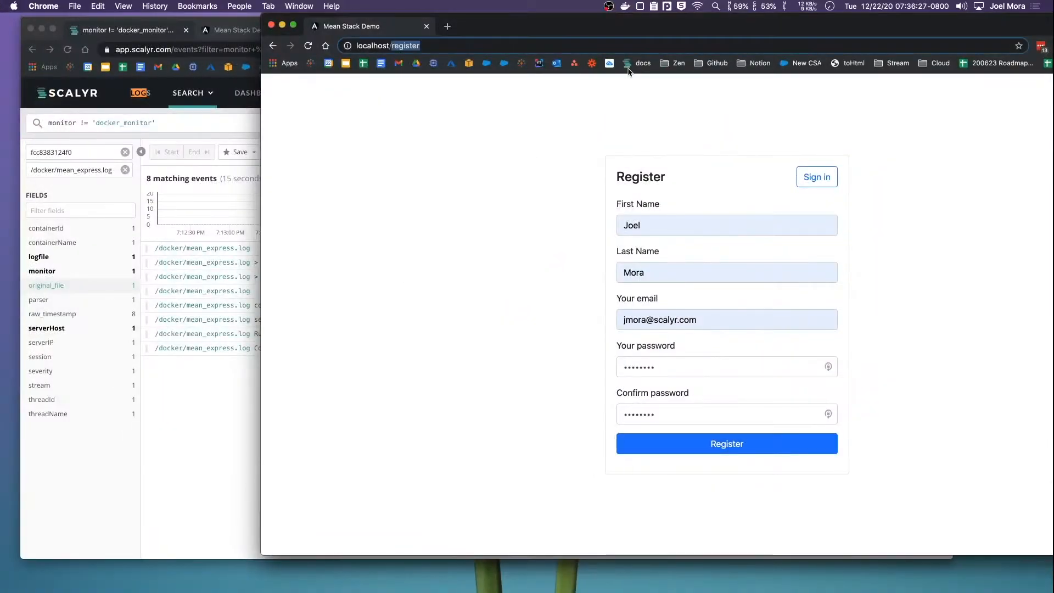
Load the Mean Stack Demo app at localhost
key(super+l)
text(localhost)
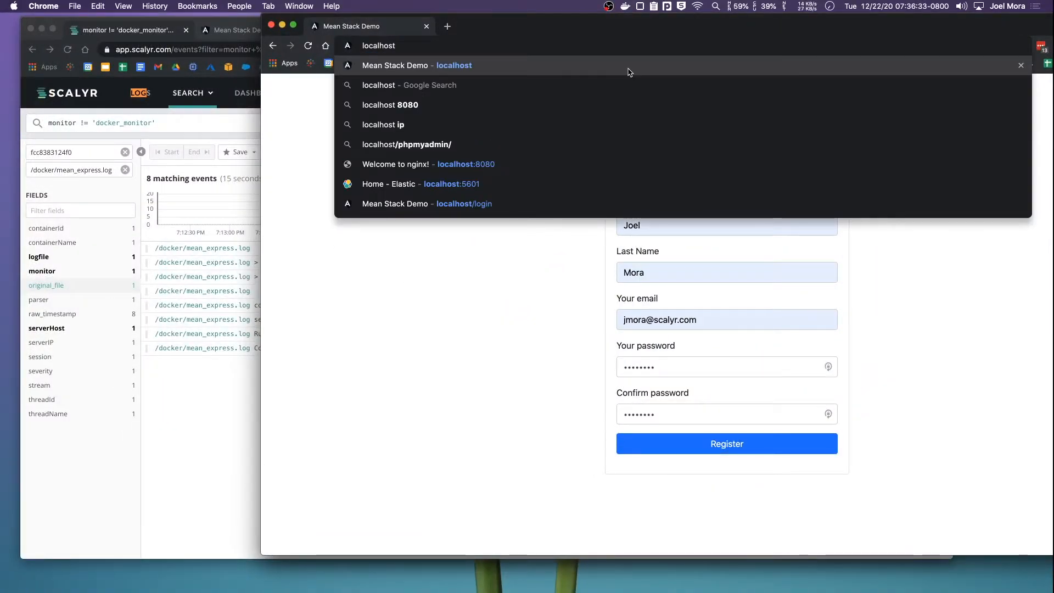
key(Return)
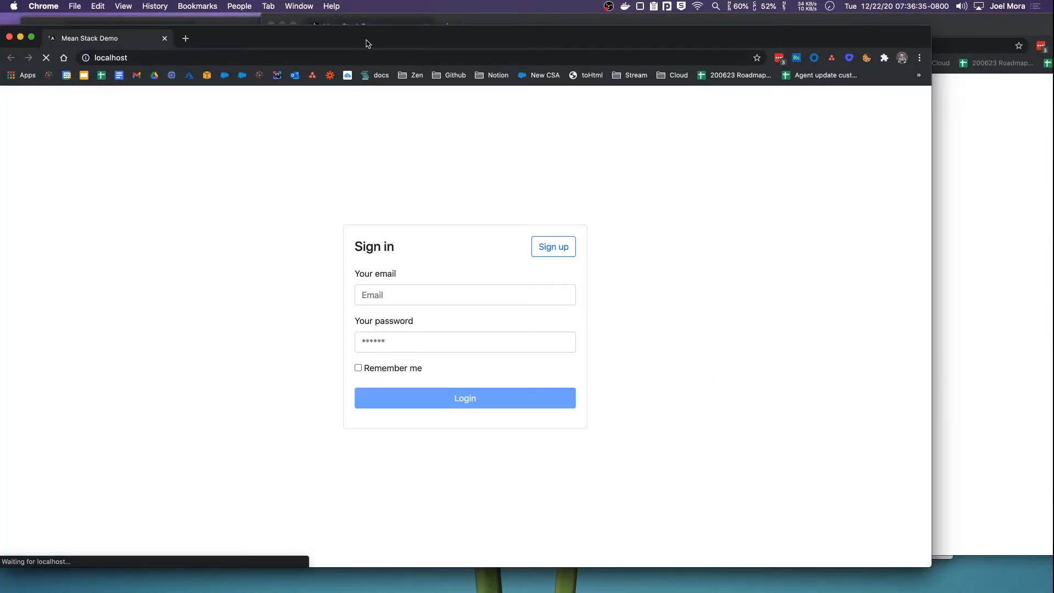
drag(365, 42, 549, 19)
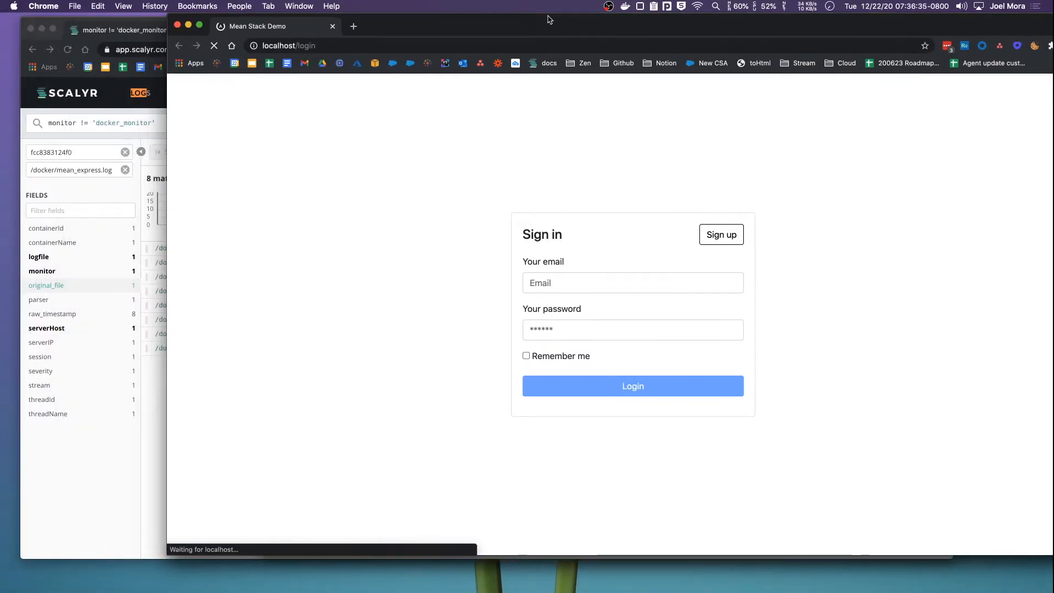
Register a new account with autofilled name, e-mail and password, then bring Scalyr forward
click(739, 242)
click(643, 227)
click(640, 251)
click(638, 273)
click(637, 298)
click(635, 320)
click(636, 345)
key(Tab)
text(********)
key(Tab)
text(********)
key(Tab)
key(Return)
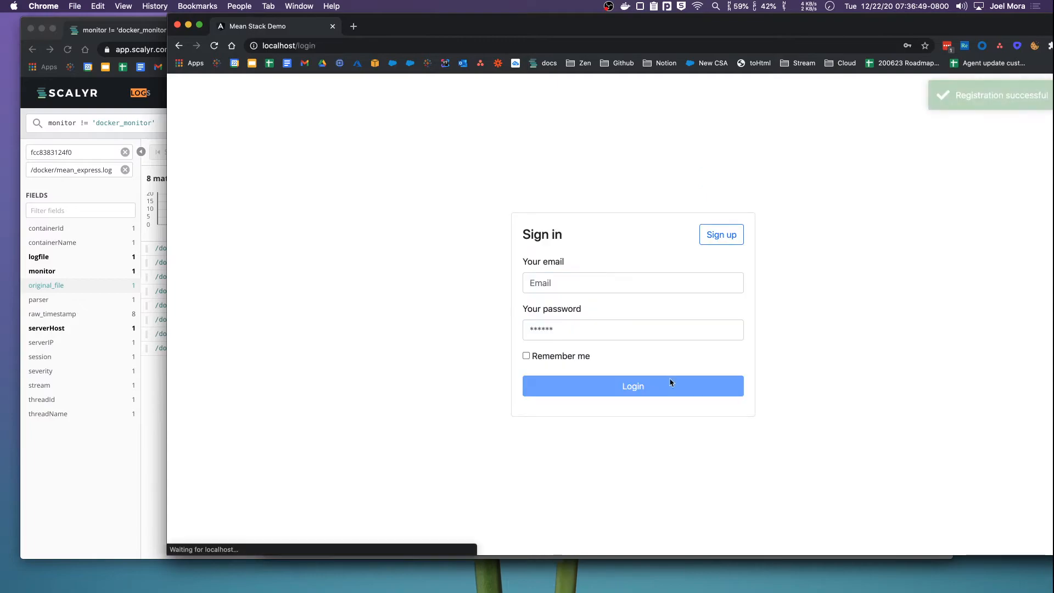
drag(864, 28, 816, 18)
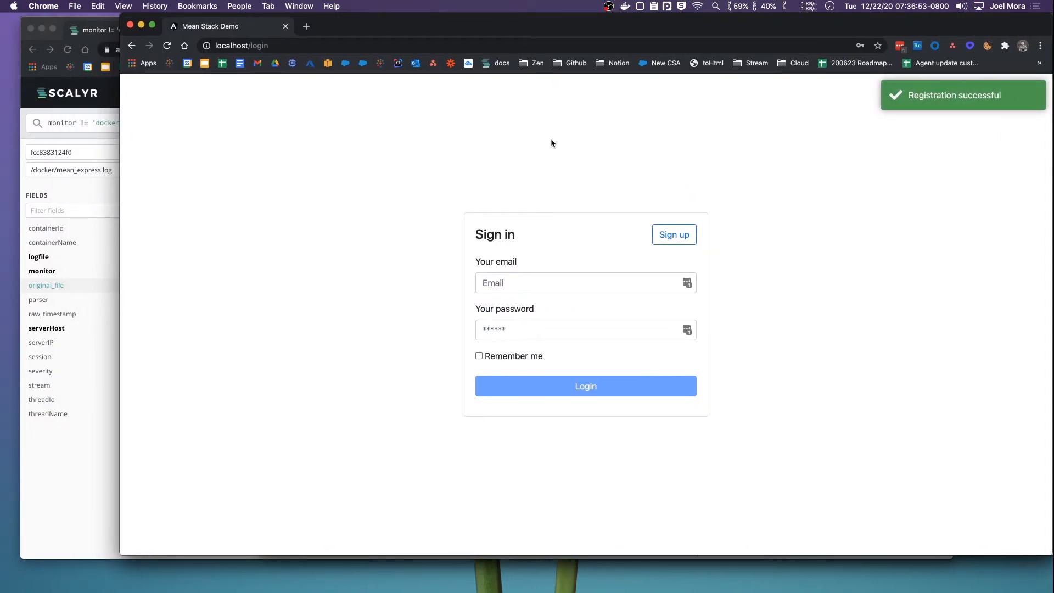
click(41, 24)
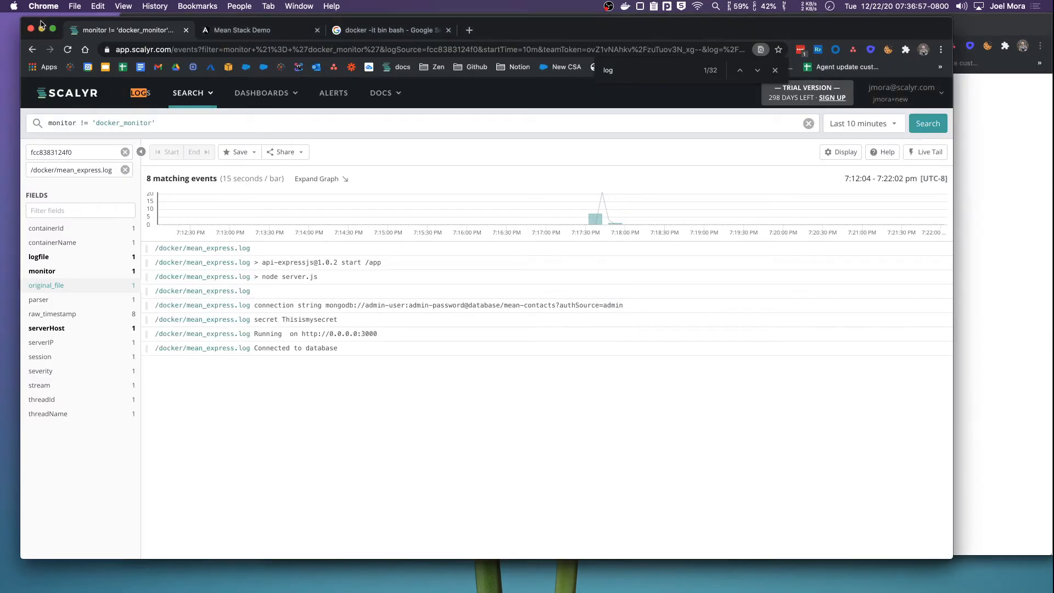